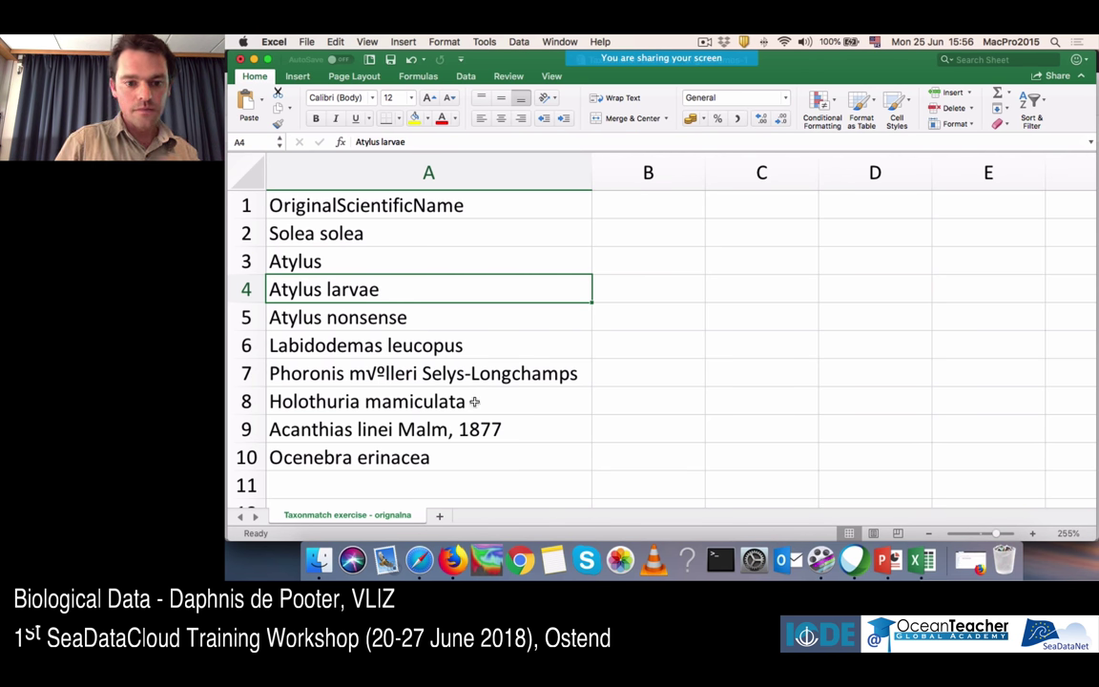
pyautogui.click(443, 373)
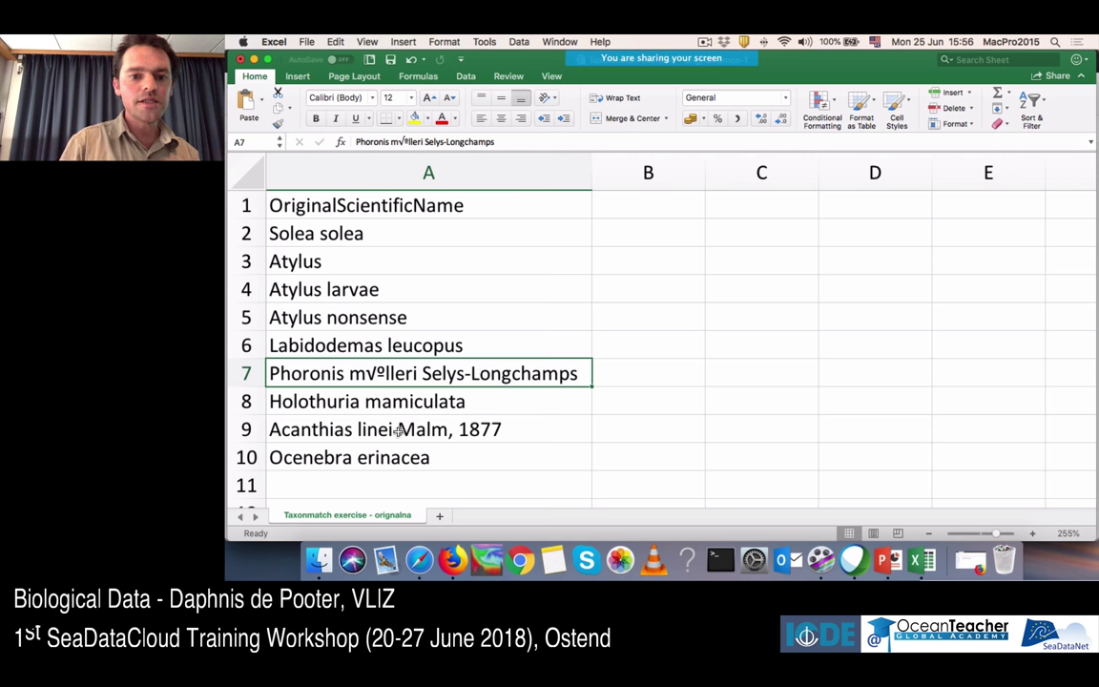
pyautogui.click(434, 430)
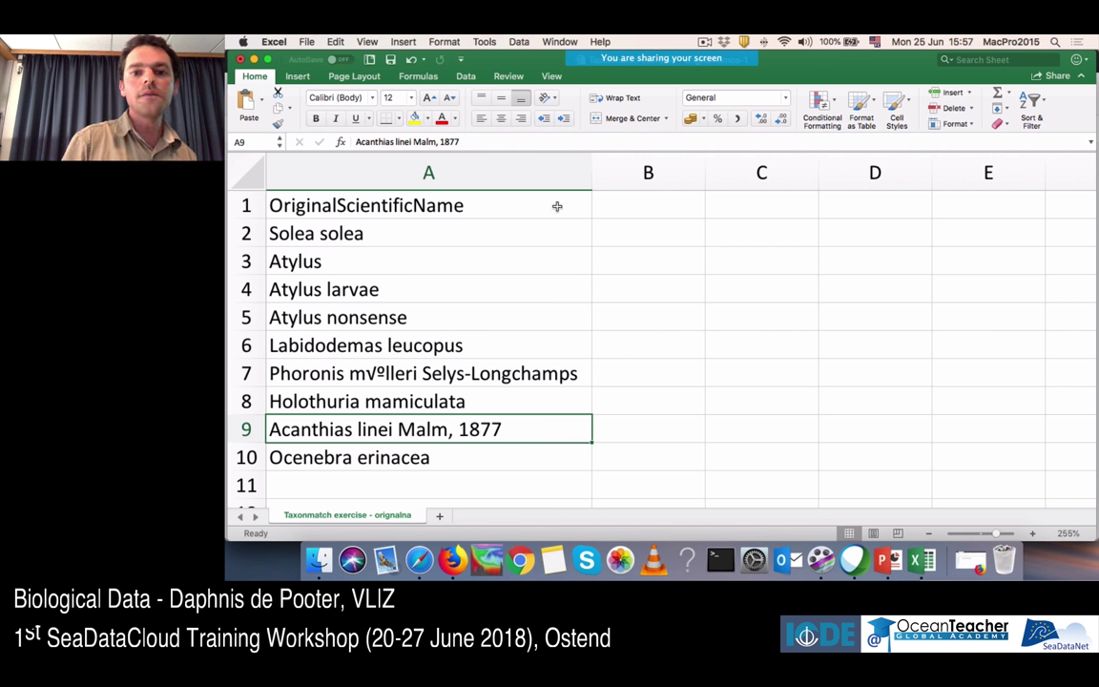
pyautogui.click(650, 203)
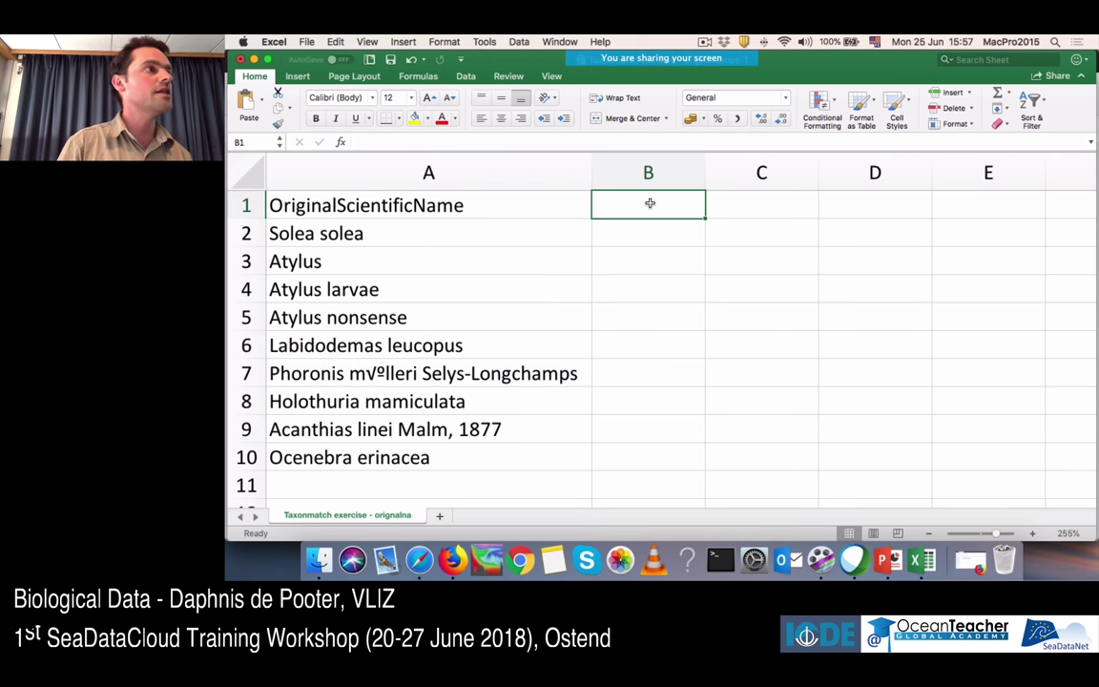
pyautogui.click(740, 202)
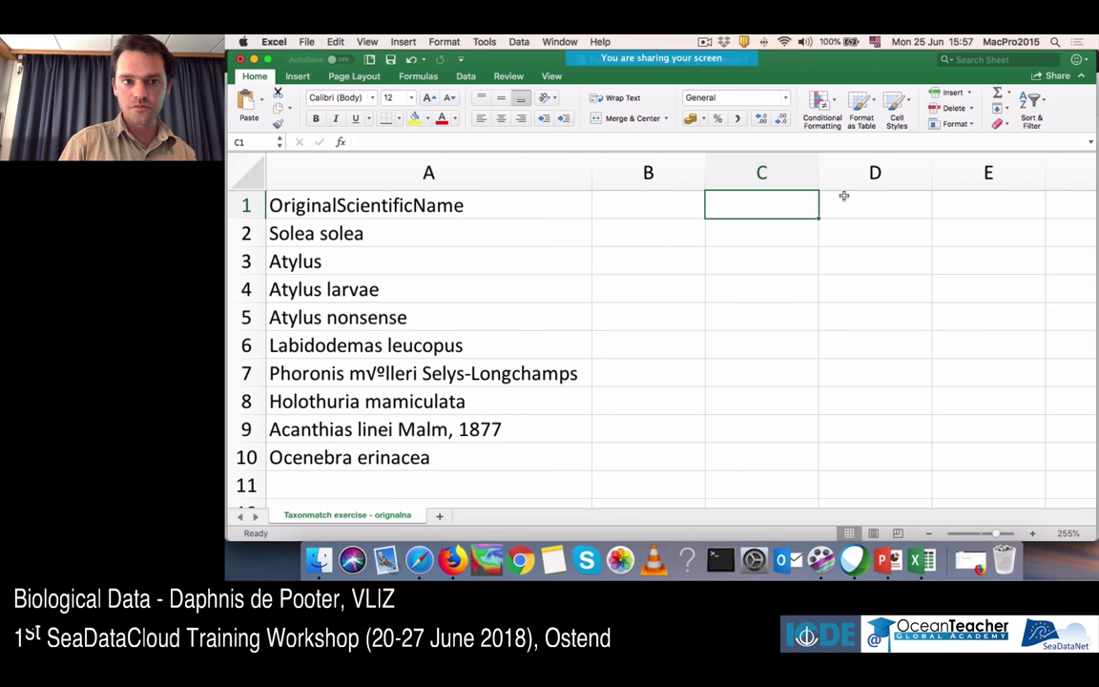
# - Close the original-names workbook without saving and open "Taxonmatch exercise - taxonmatchinput.csv" from the exercise page in Microsoft Excel
pyautogui.click(240, 60)
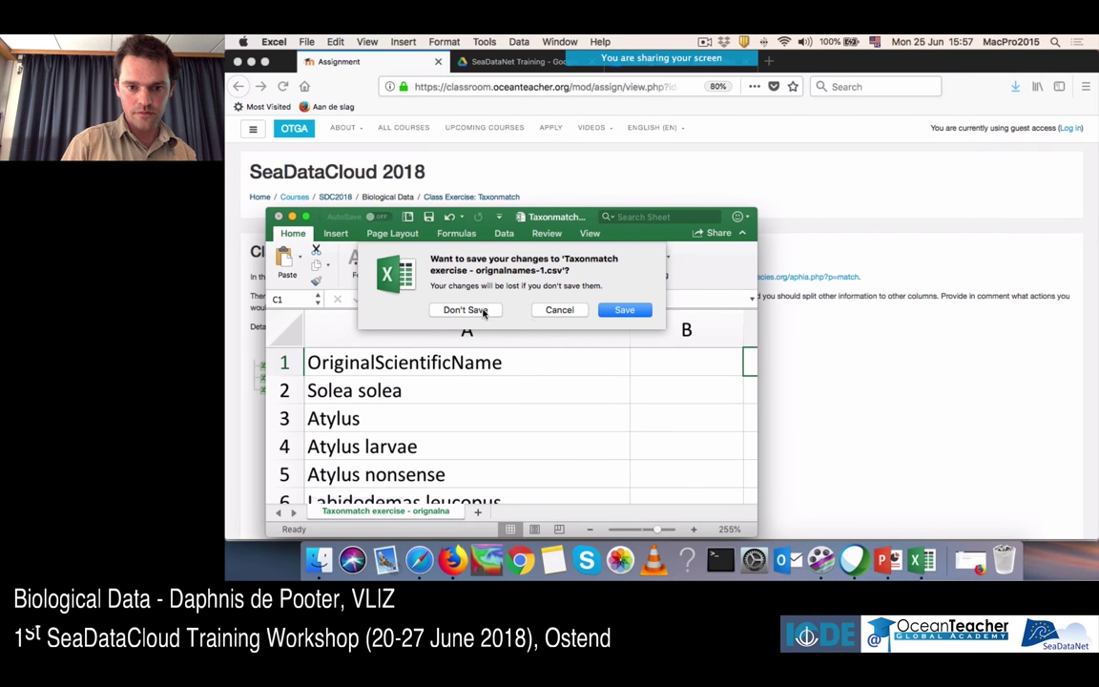
pyautogui.click(465, 310)
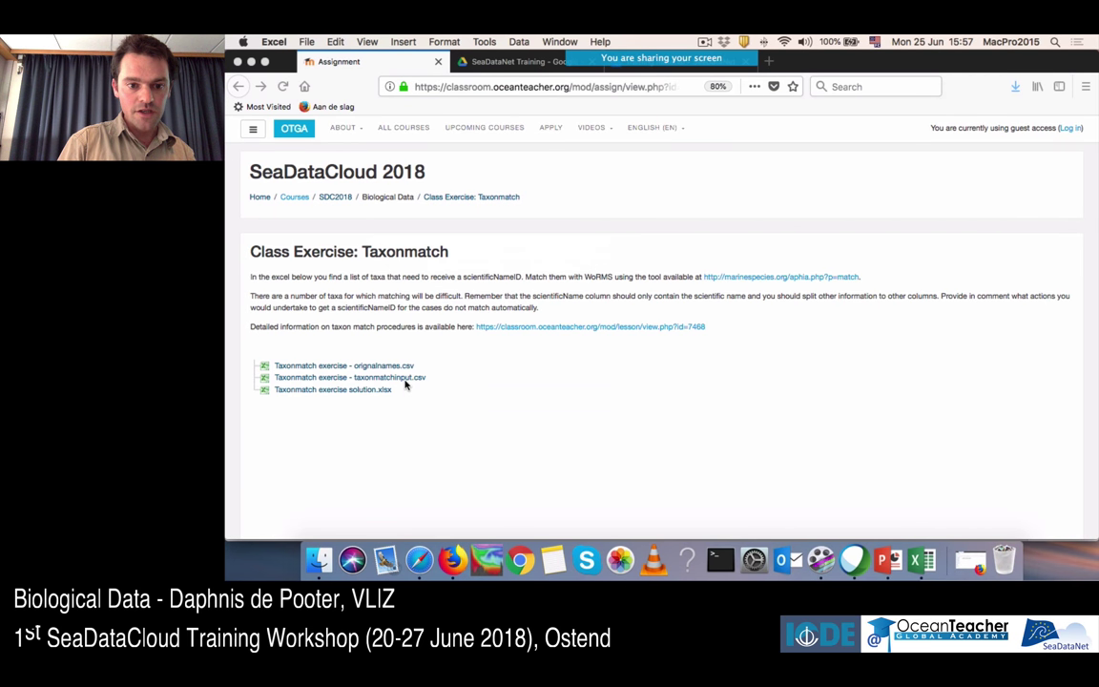
pyautogui.click(402, 378)
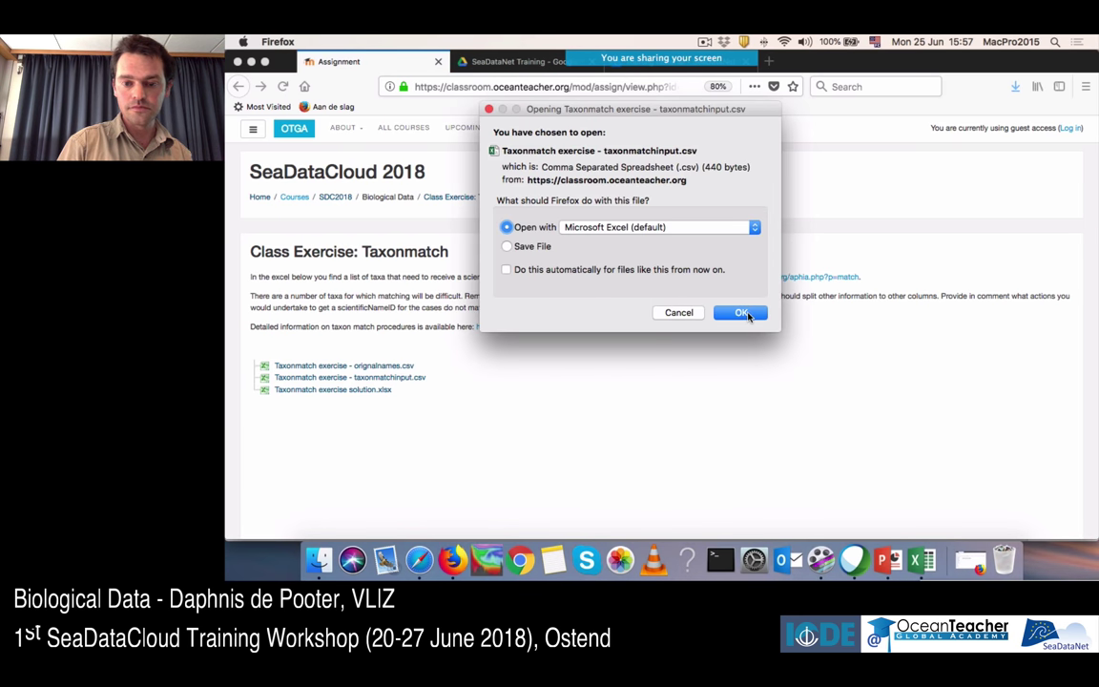
pyautogui.click(740, 312)
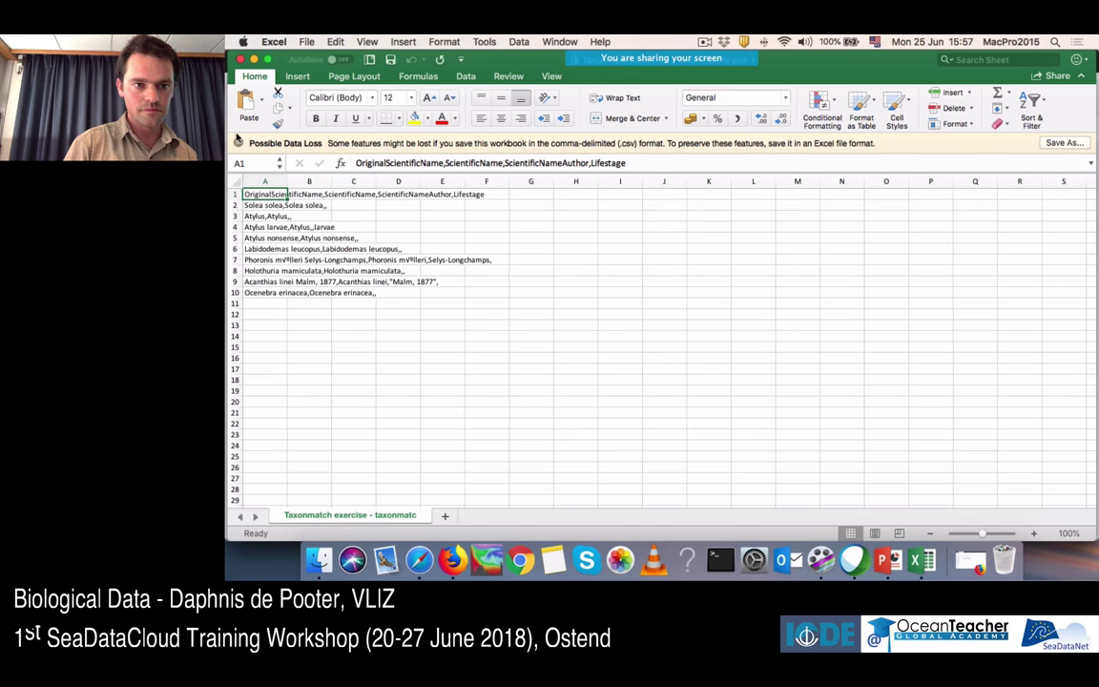
# - Split the text in column A into separate columns as delimited data, using Comma instead of Tab as the delimiter
pyautogui.click(466, 77)
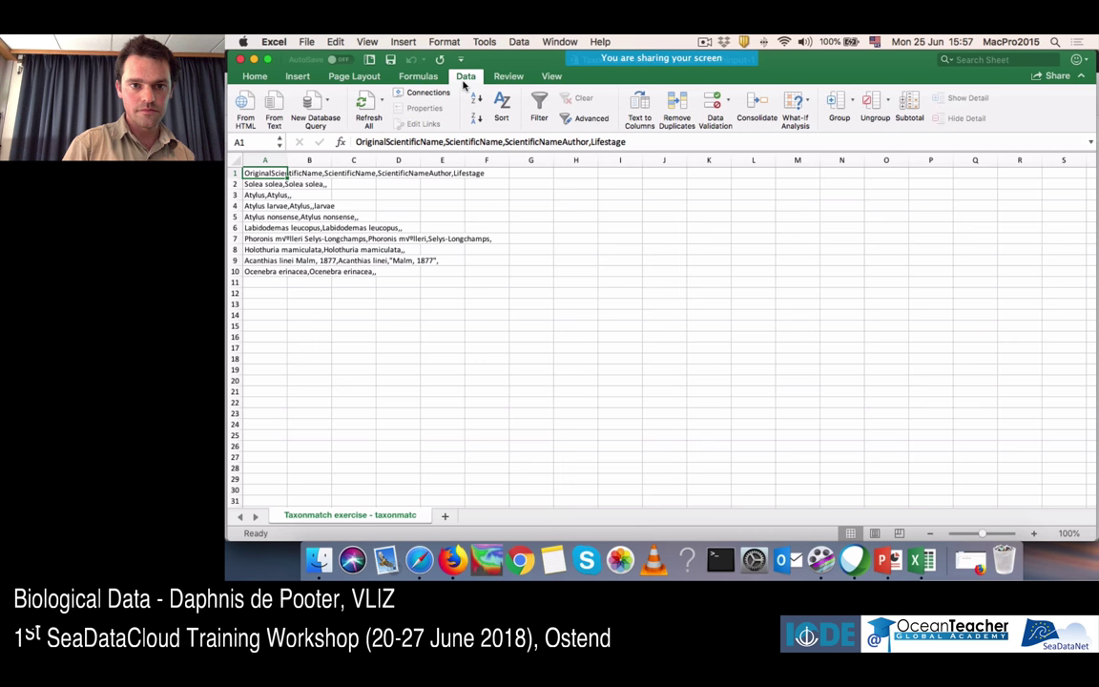
pyautogui.click(638, 112)
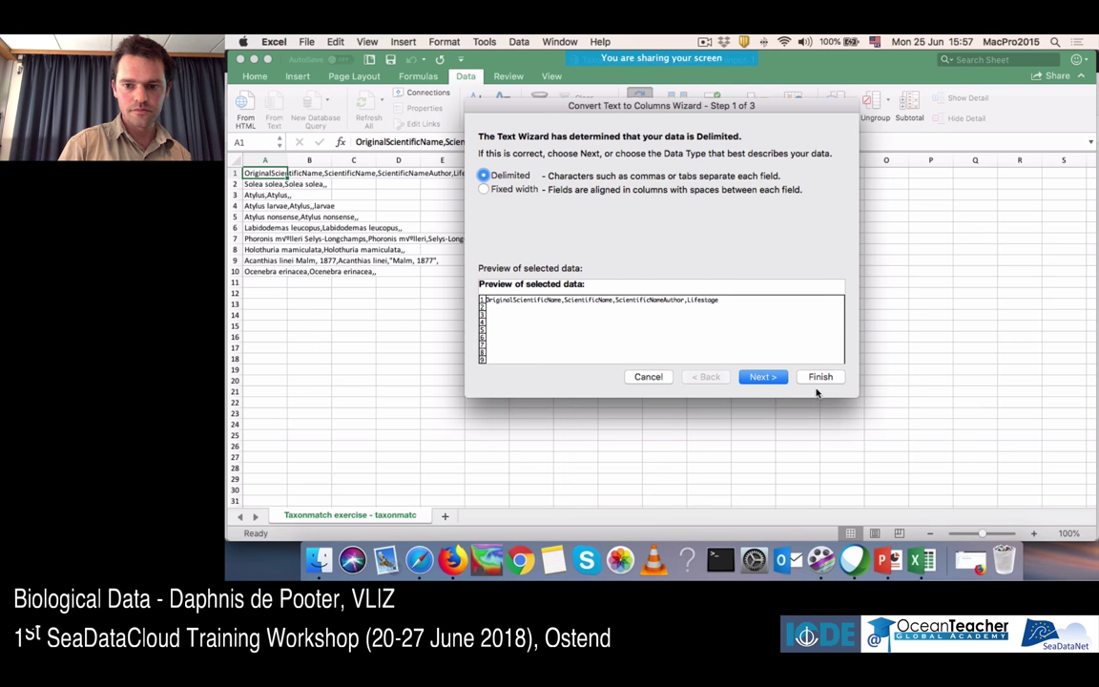
pyautogui.click(637, 376)
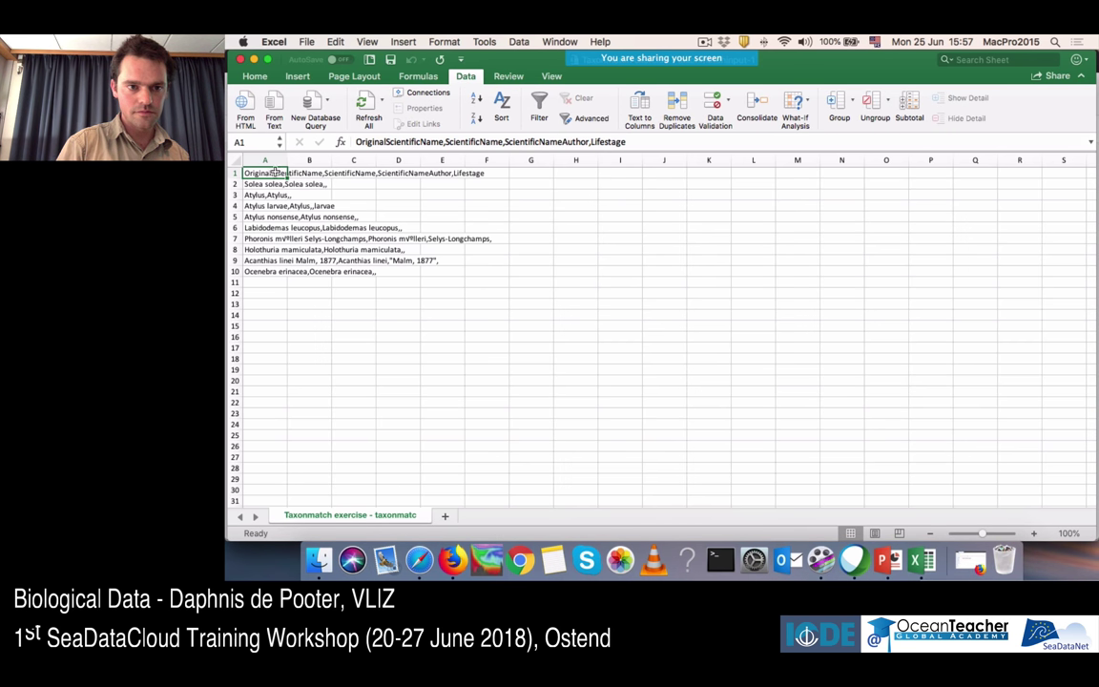
pyautogui.click(265, 160)
pyautogui.click(646, 107)
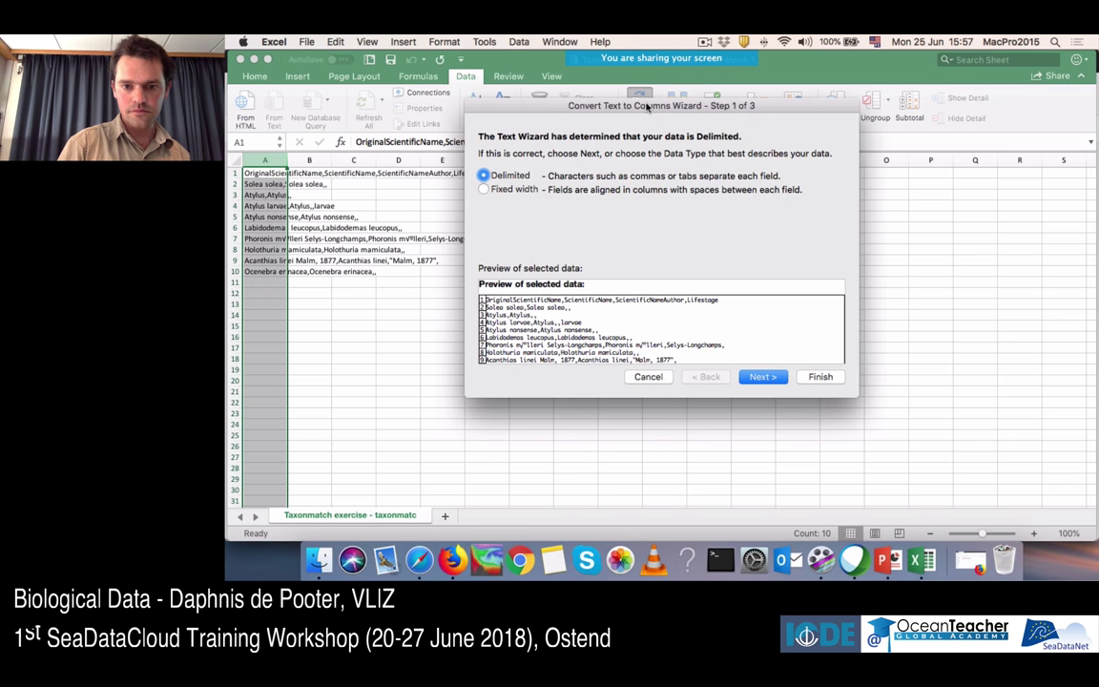
pyautogui.click(763, 377)
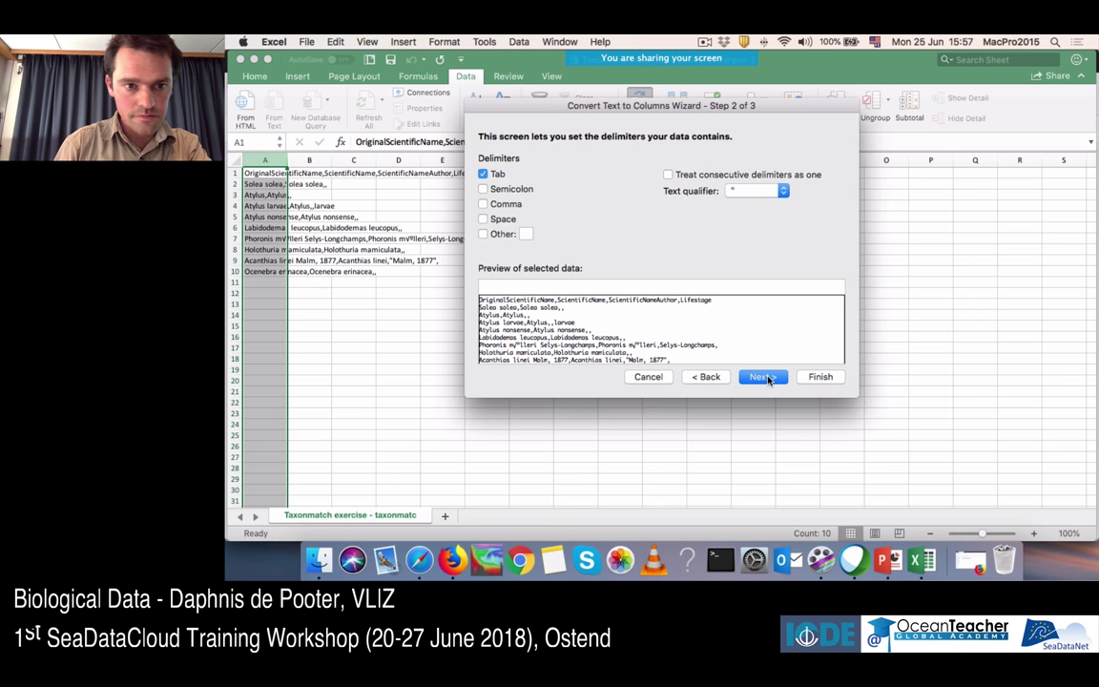
pyautogui.click(483, 174)
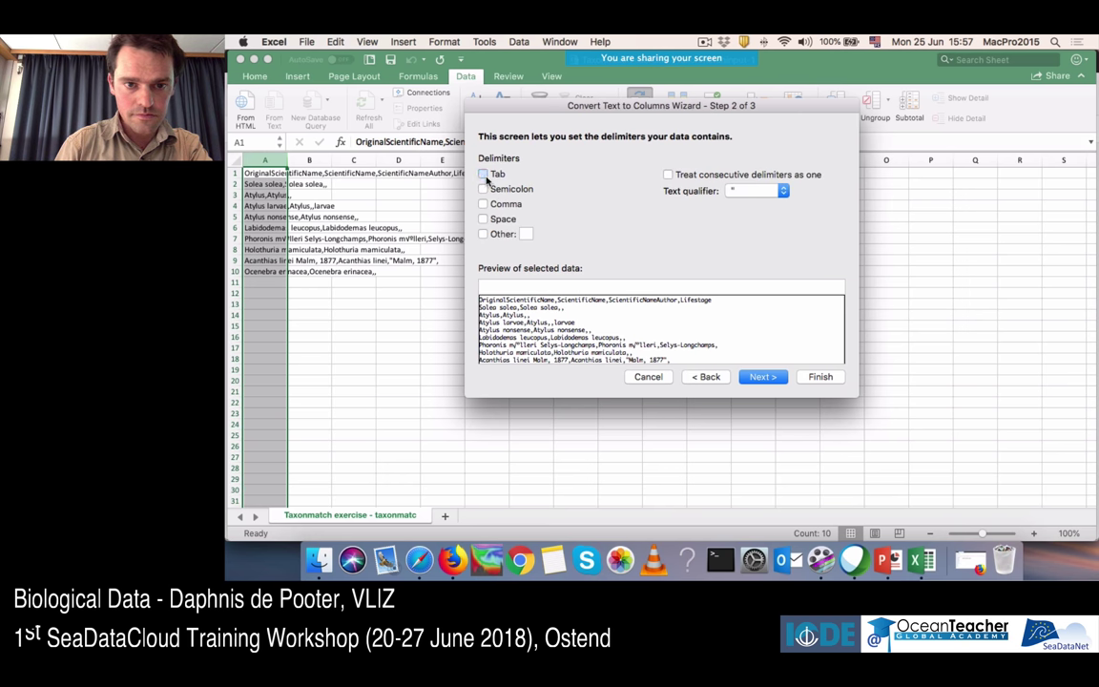
pyautogui.click(483, 204)
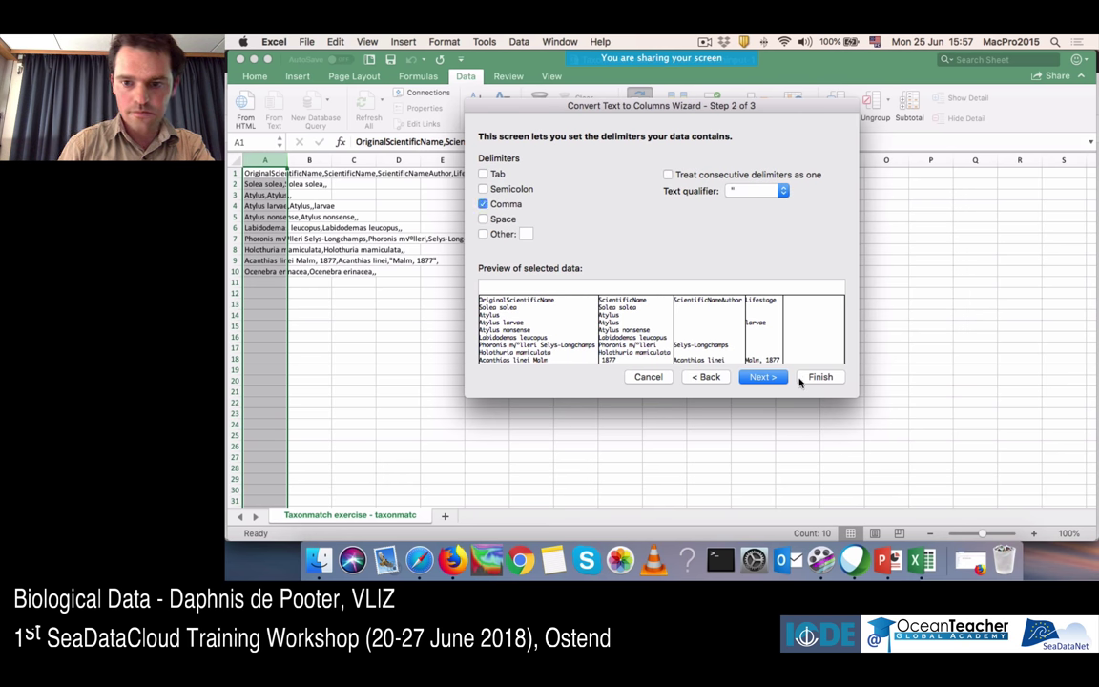
pyautogui.click(812, 376)
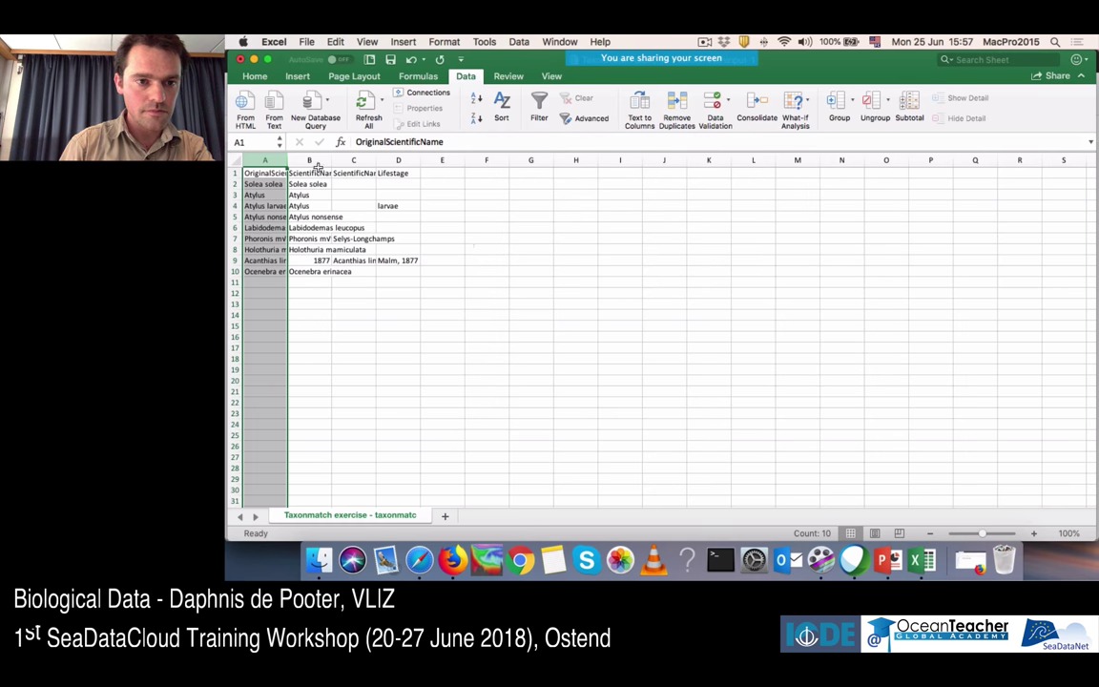
# - Fit the widths of columns A, B and C to their contents
pyautogui.doubleClick(288, 160)
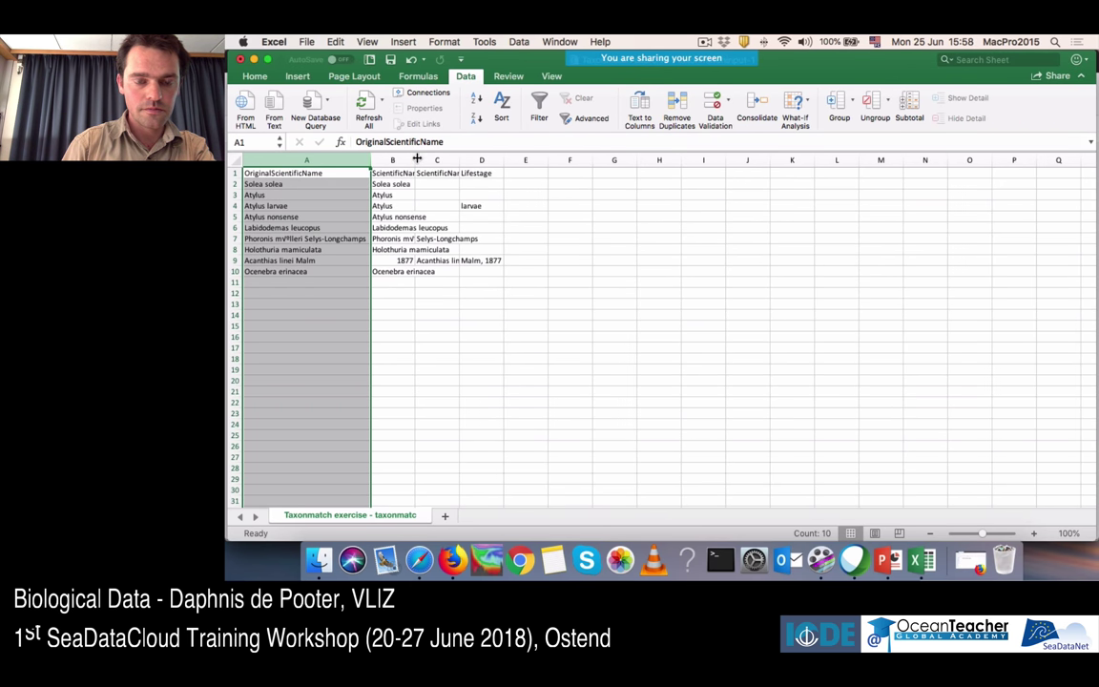
pyautogui.doubleClick(414, 160)
pyautogui.doubleClick(497, 161)
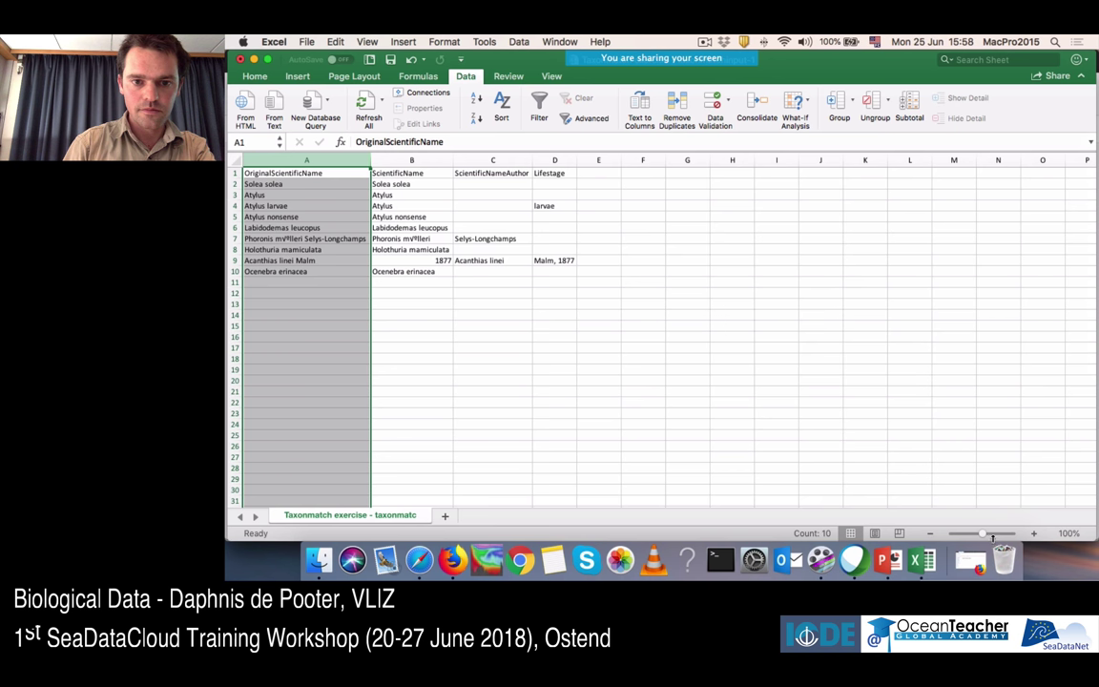
# - Undo the column width adjustments and redo those for columns A and B
pyautogui.click(405, 263)
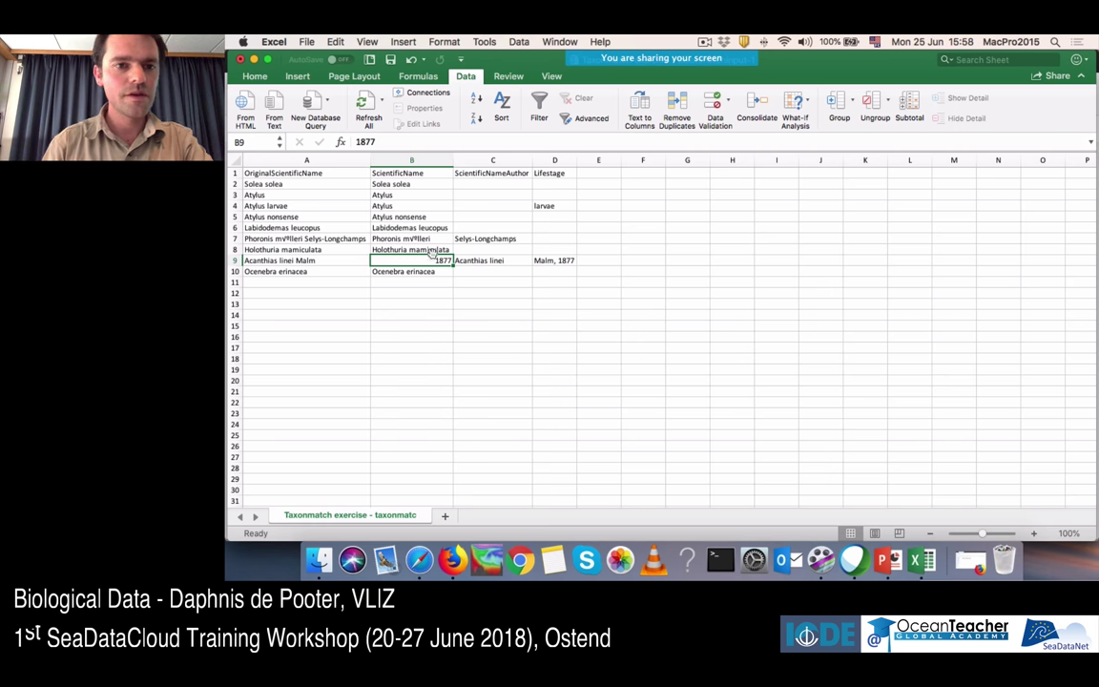
pyautogui.press('super+z')
pyautogui.press('super+z')
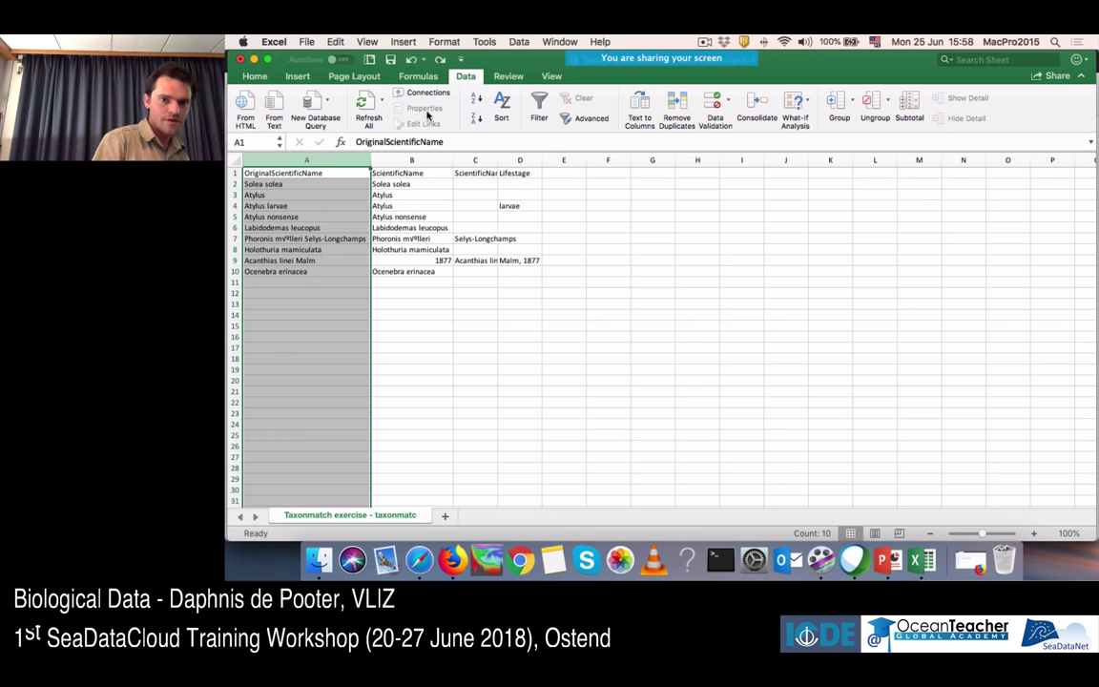
pyautogui.click(408, 63)
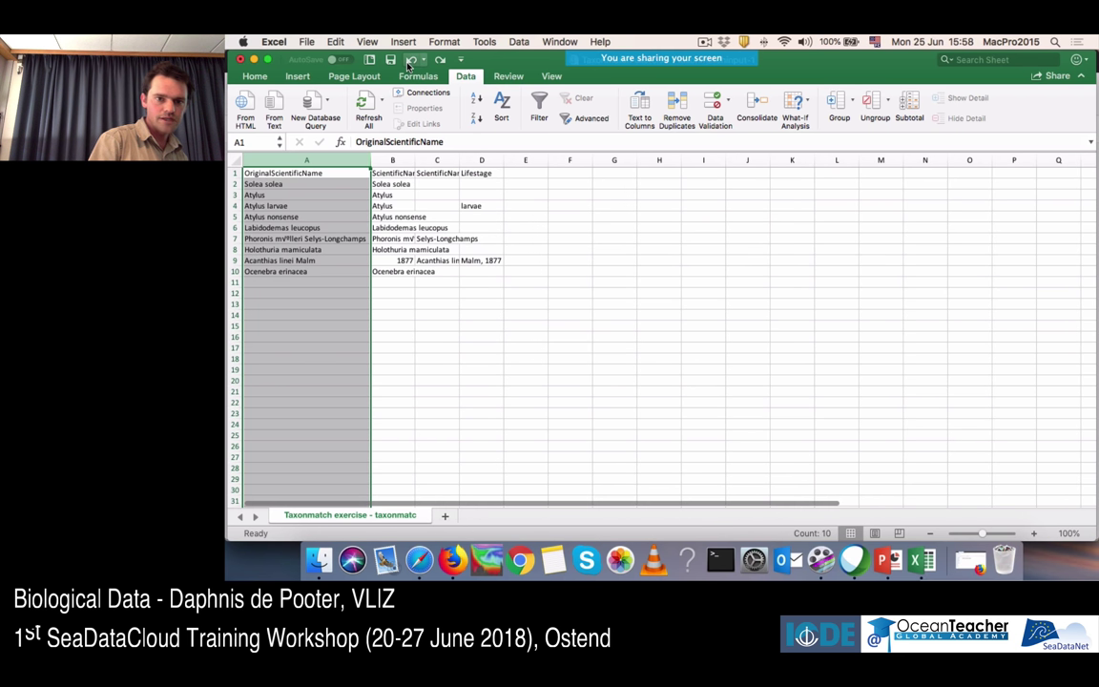
pyautogui.click(408, 62)
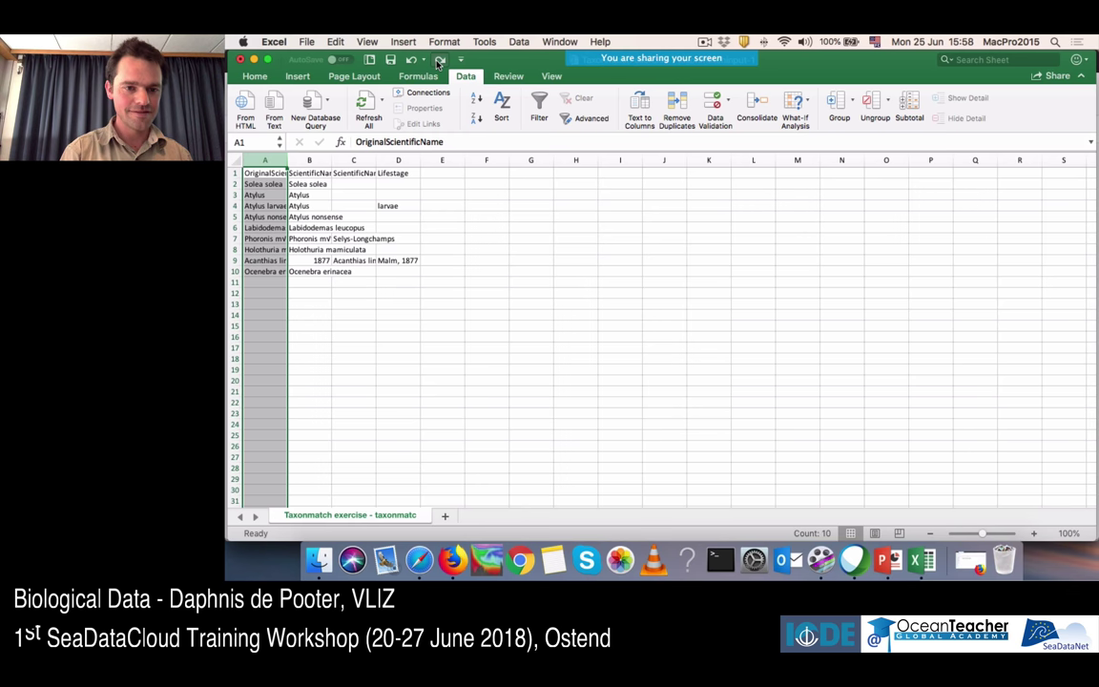
pyautogui.click(439, 61)
pyautogui.click(440, 60)
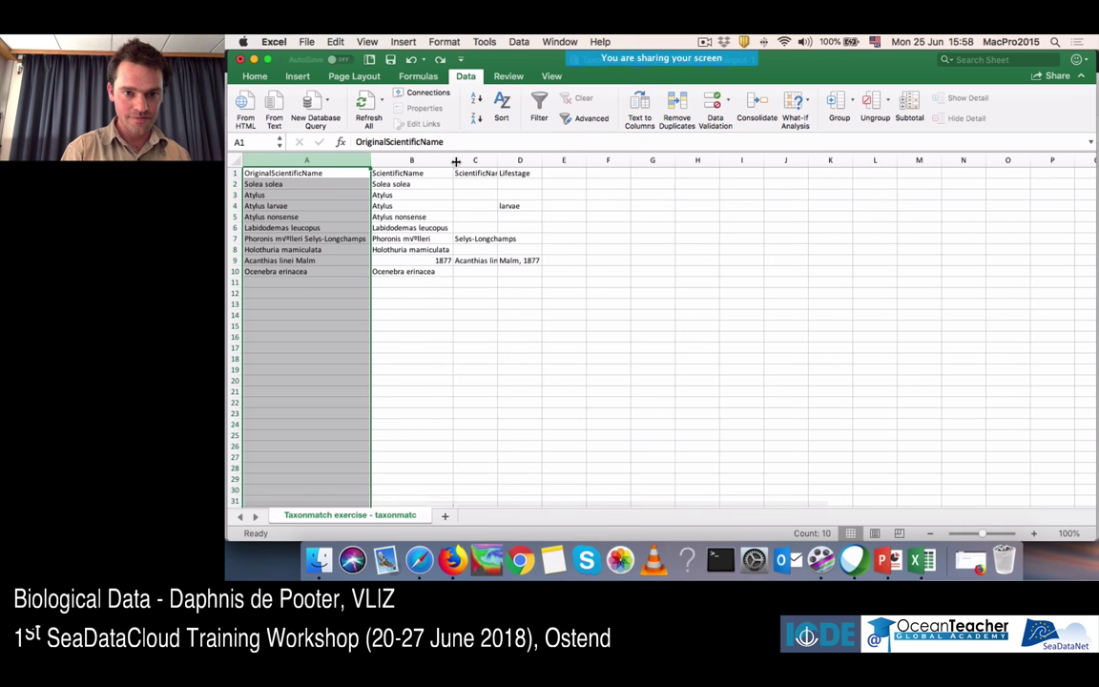
# - Try clearing the misplaced year from B9 and the name from A9, and undo both edits
pyautogui.moveTo(439, 255); pyautogui.dragTo(434, 271)
pyautogui.click(429, 271)
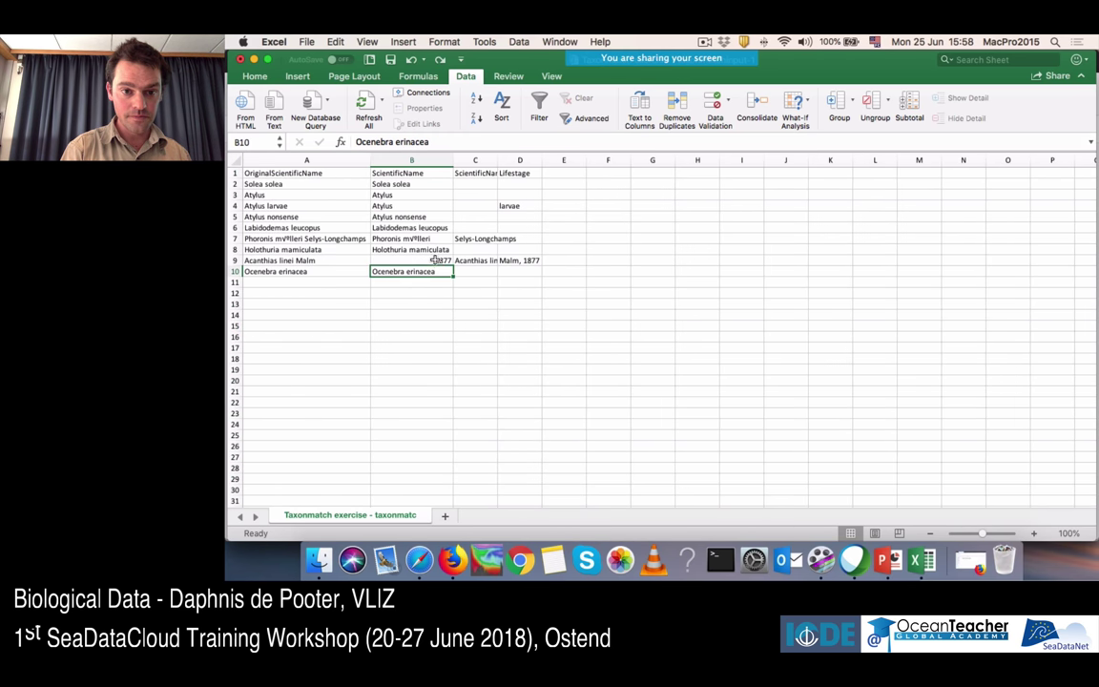
pyautogui.click(434, 260)
pyautogui.doubleClick(433, 260)
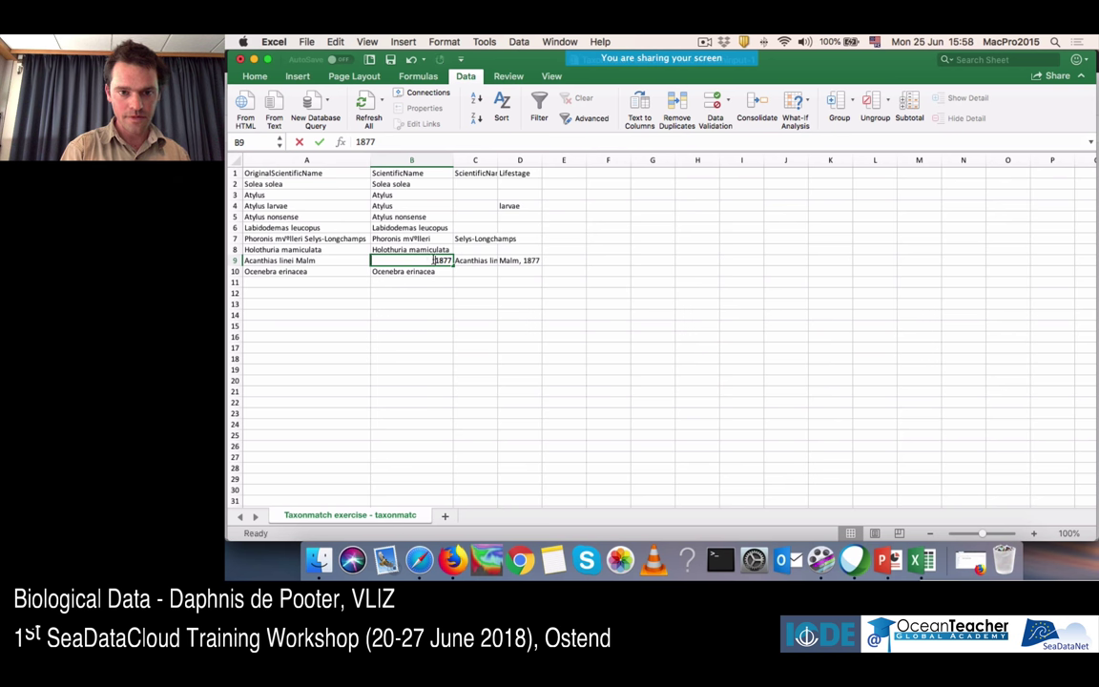
pyautogui.moveTo(434, 259); pyautogui.dragTo(454, 264)
pyautogui.press('BackSpace')
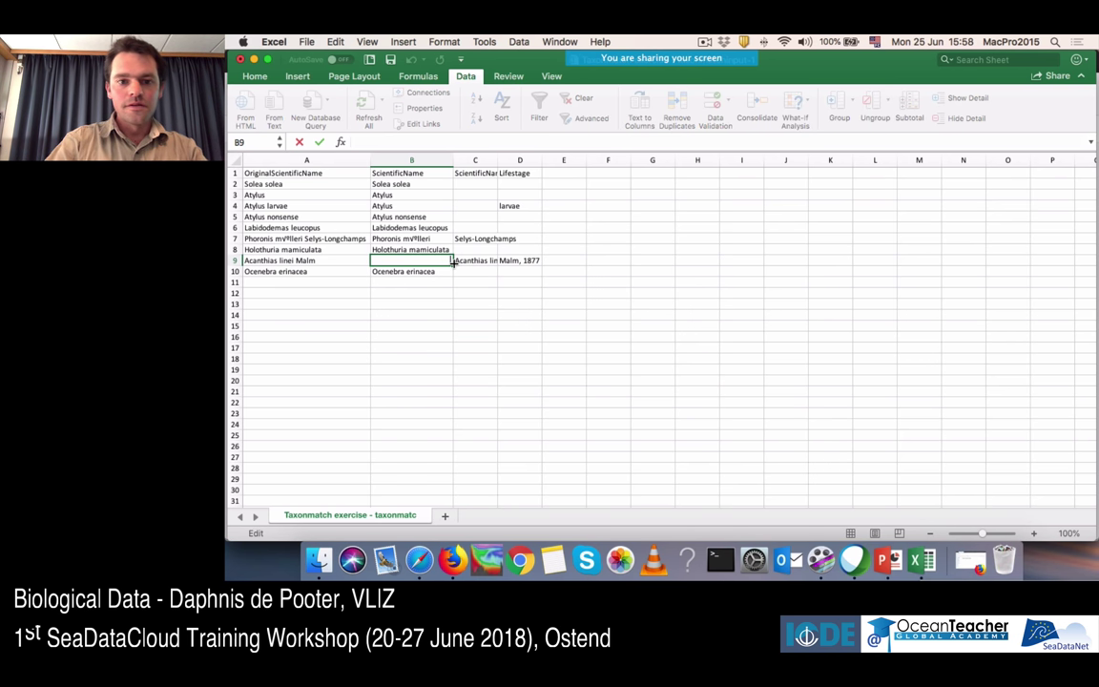
pyautogui.doubleClick(325, 261)
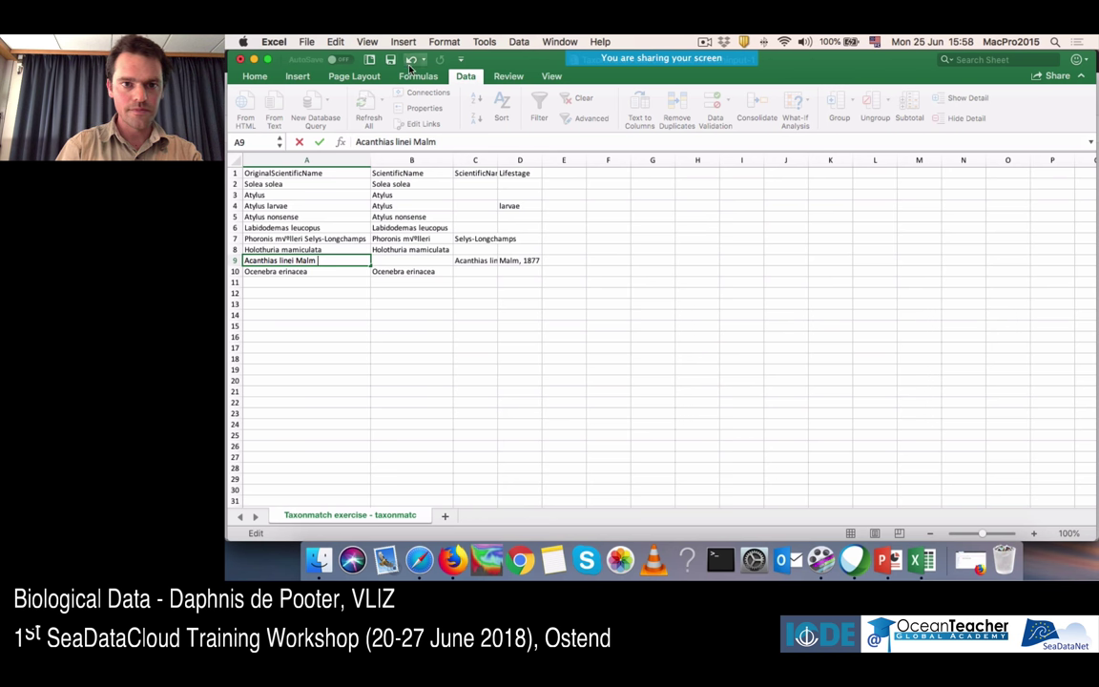
pyautogui.click(382, 389)
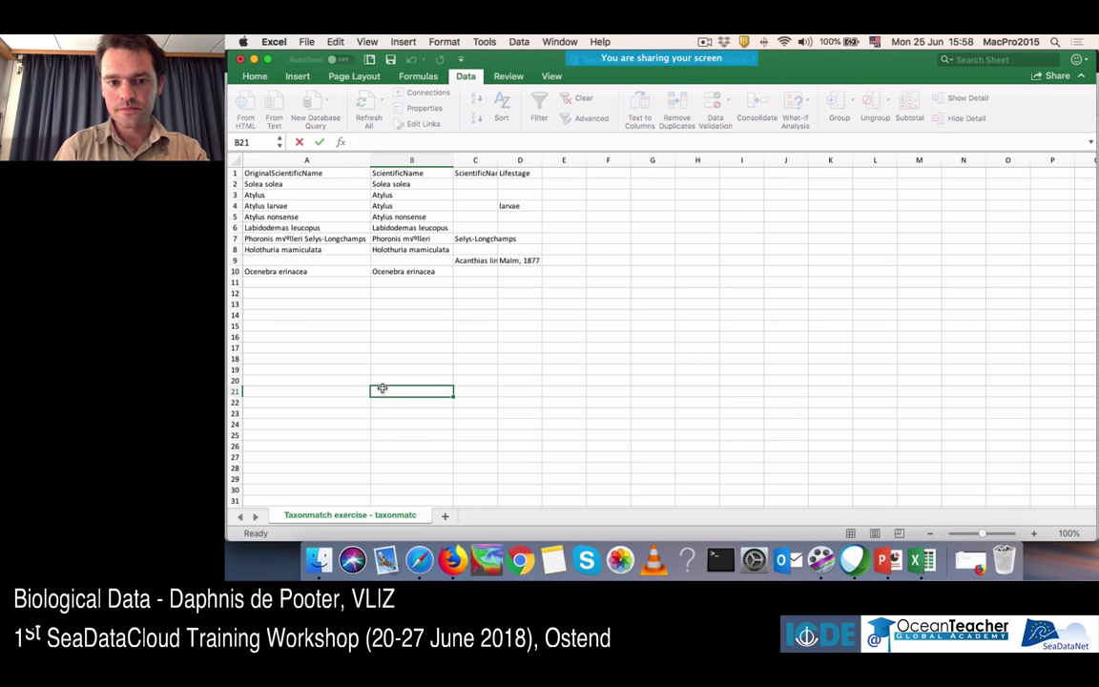
pyautogui.click(413, 59)
pyautogui.click(413, 59)
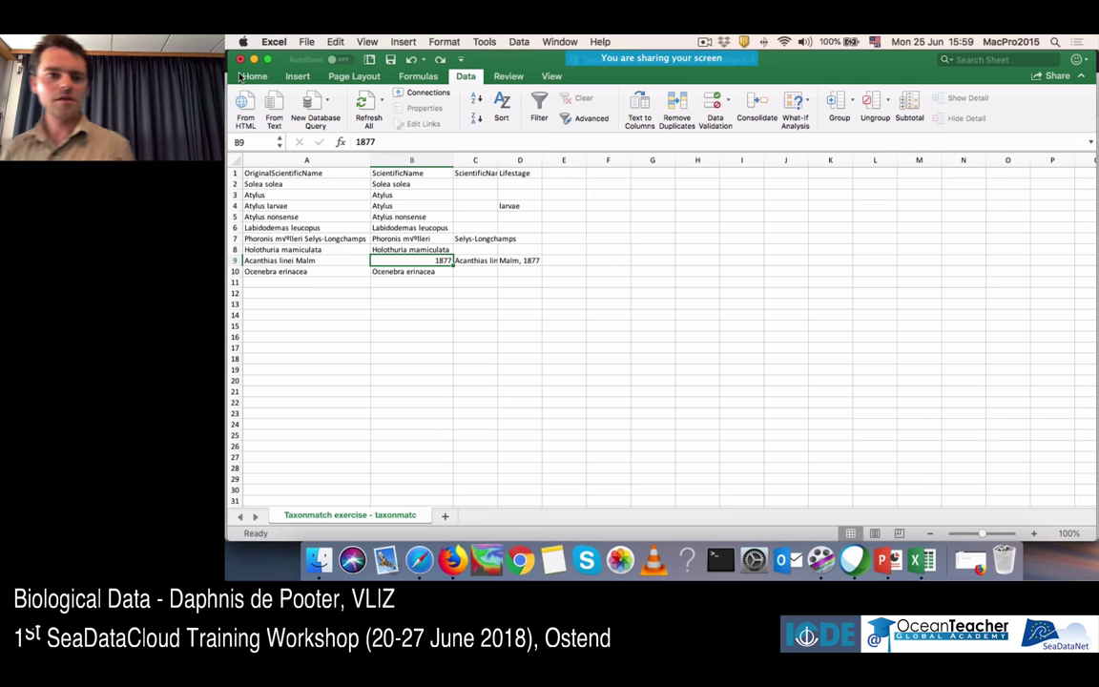
# - Fit column C's width to its contents and enlarge the sheet view to 158%
pyautogui.doubleClick(497, 160)
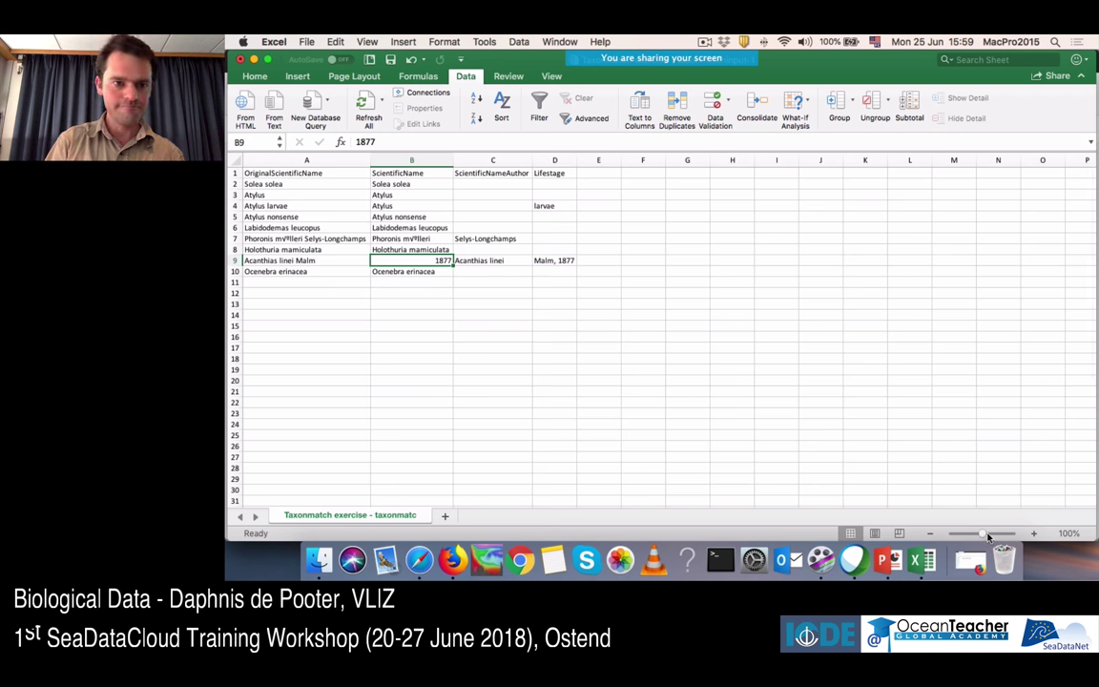
pyautogui.moveTo(978, 538); pyautogui.dragTo(988, 537)
pyautogui.click(306, 340)
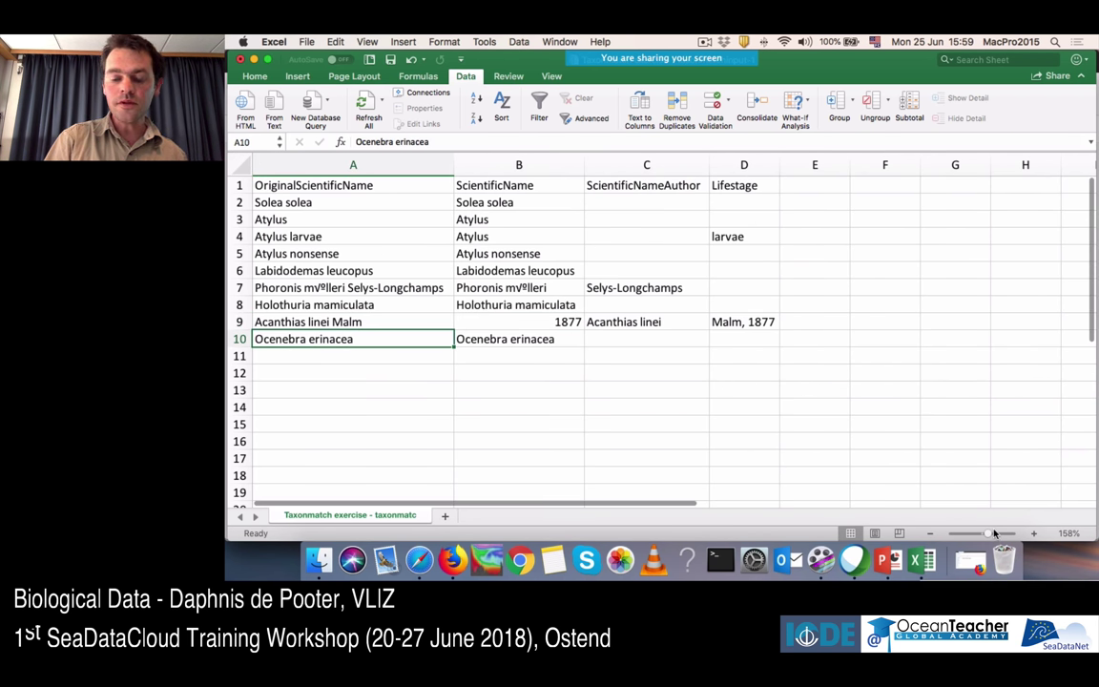
pyautogui.click(376, 238)
pyautogui.click(340, 322)
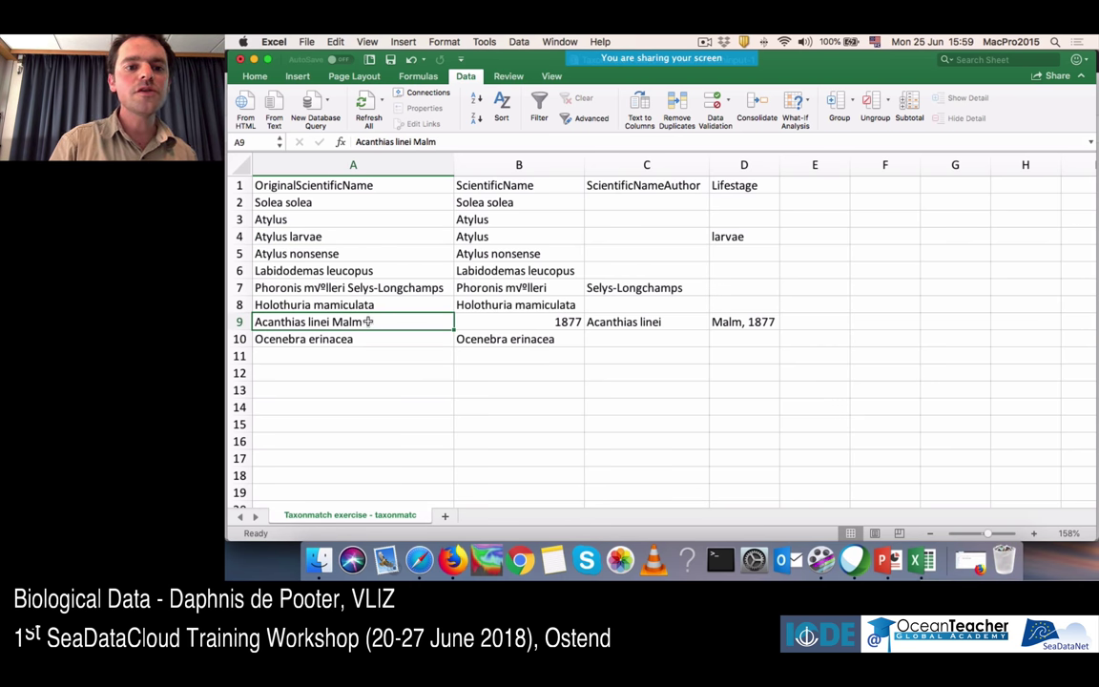
pyautogui.click(237, 322)
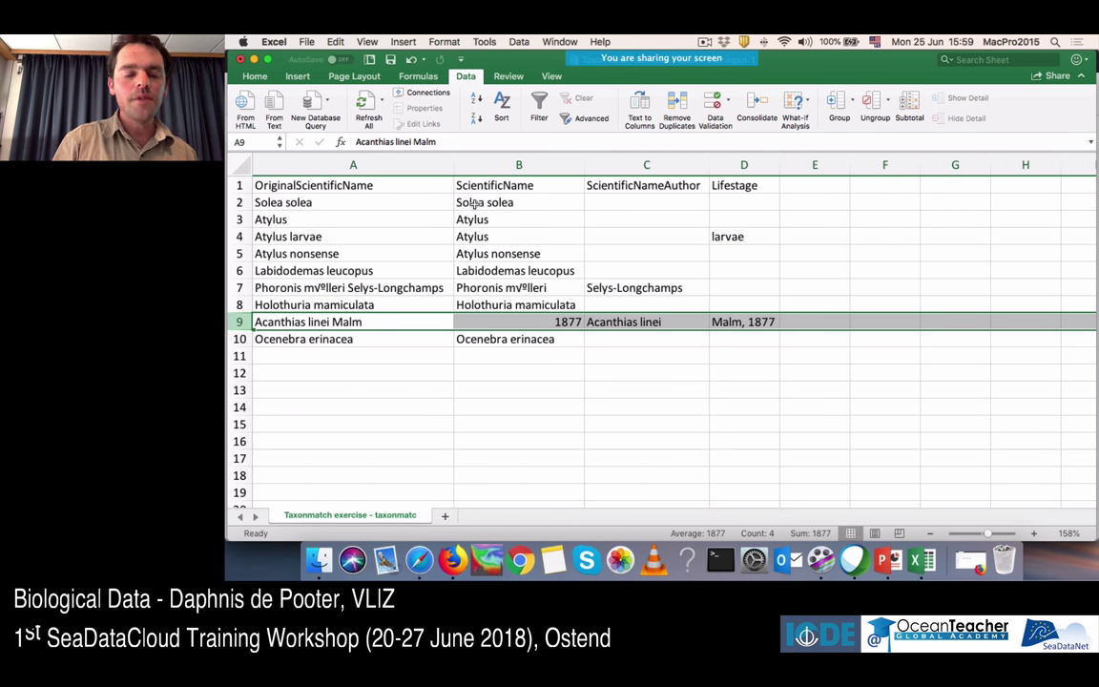
pyautogui.click(502, 183)
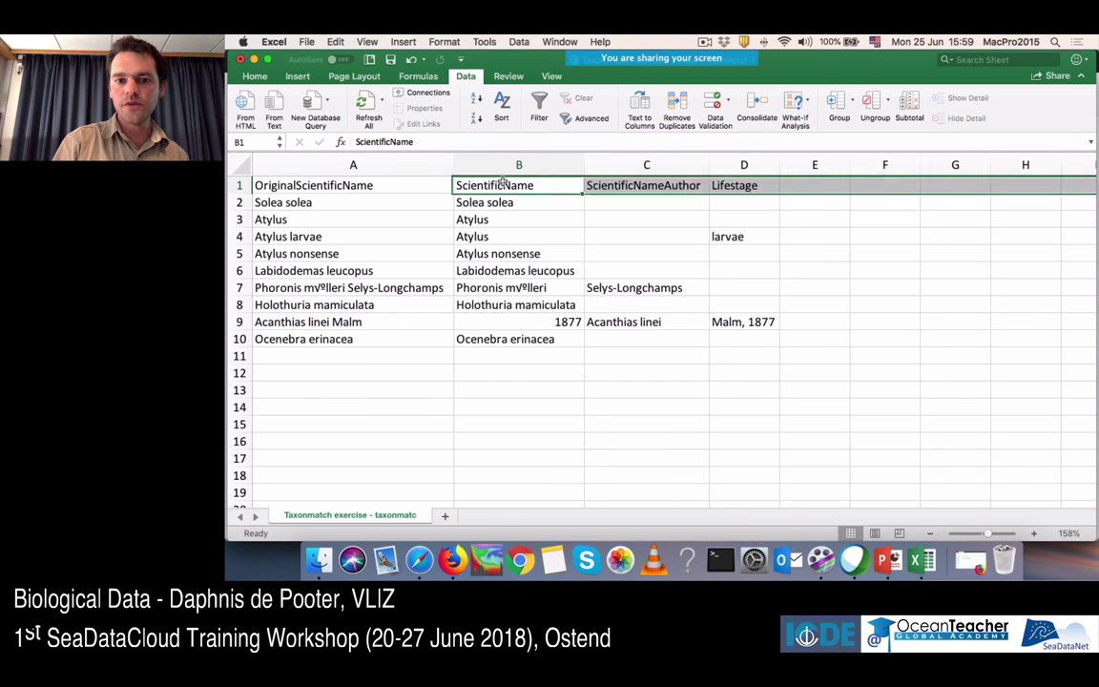
pyautogui.click(520, 288)
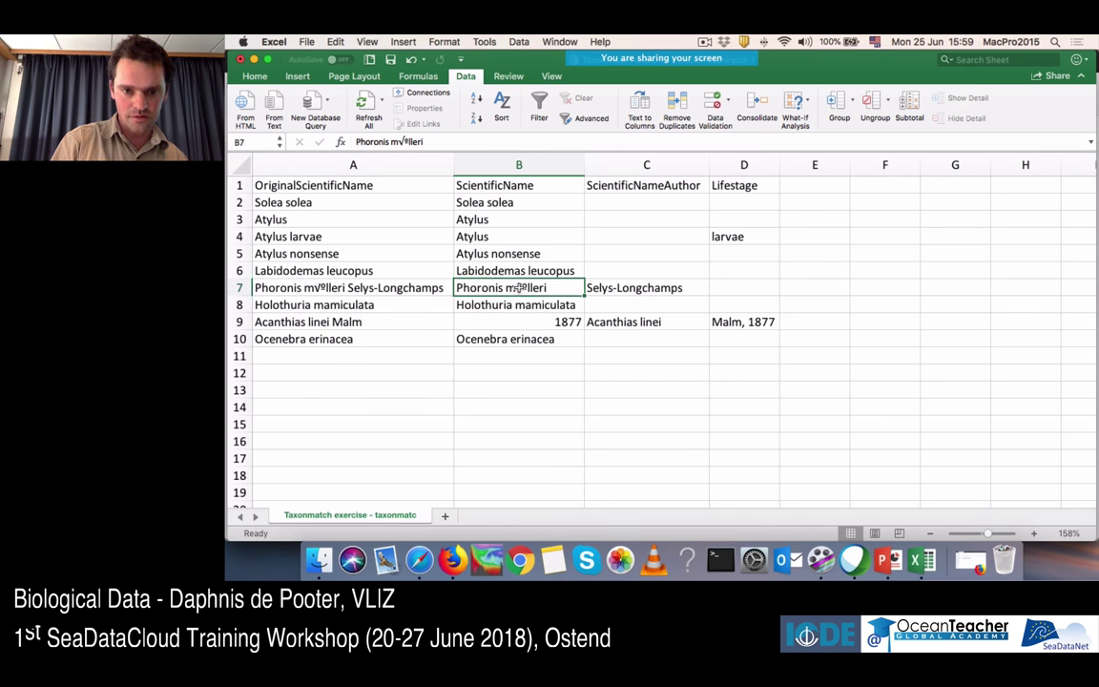
# - Examine the Phoronis name and author cells in row 7 and the misplaced Acanthias linei entries in row 9
pyautogui.click(523, 320)
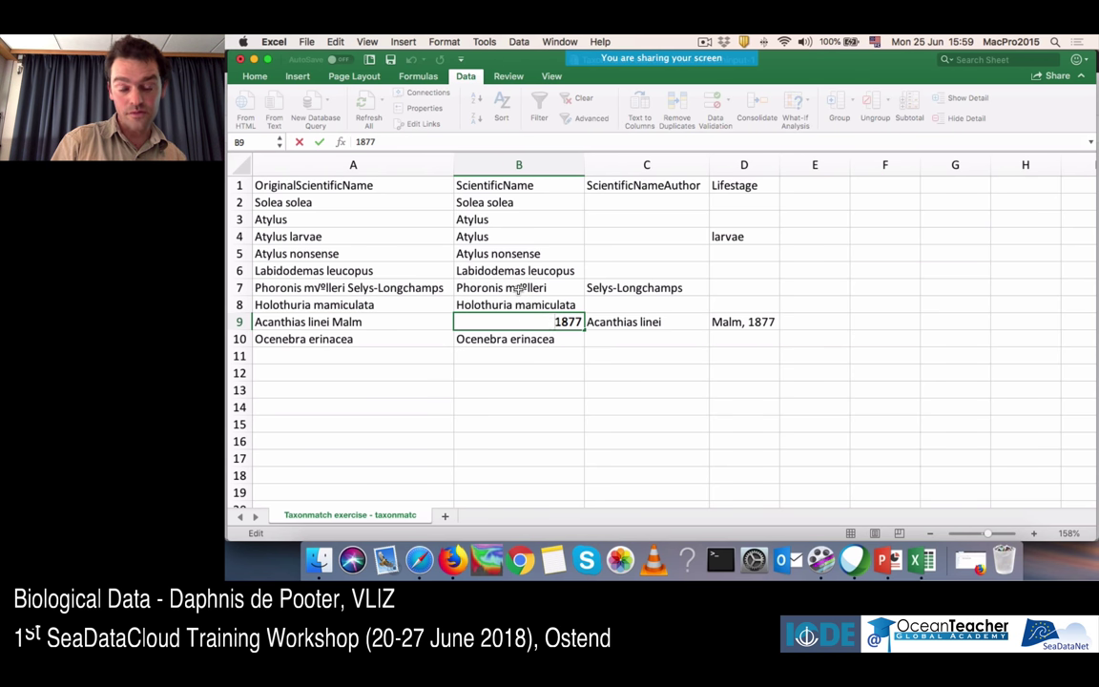
pyautogui.click(515, 287)
pyautogui.press('Right')
pyautogui.press('Right')
pyautogui.press('Left')
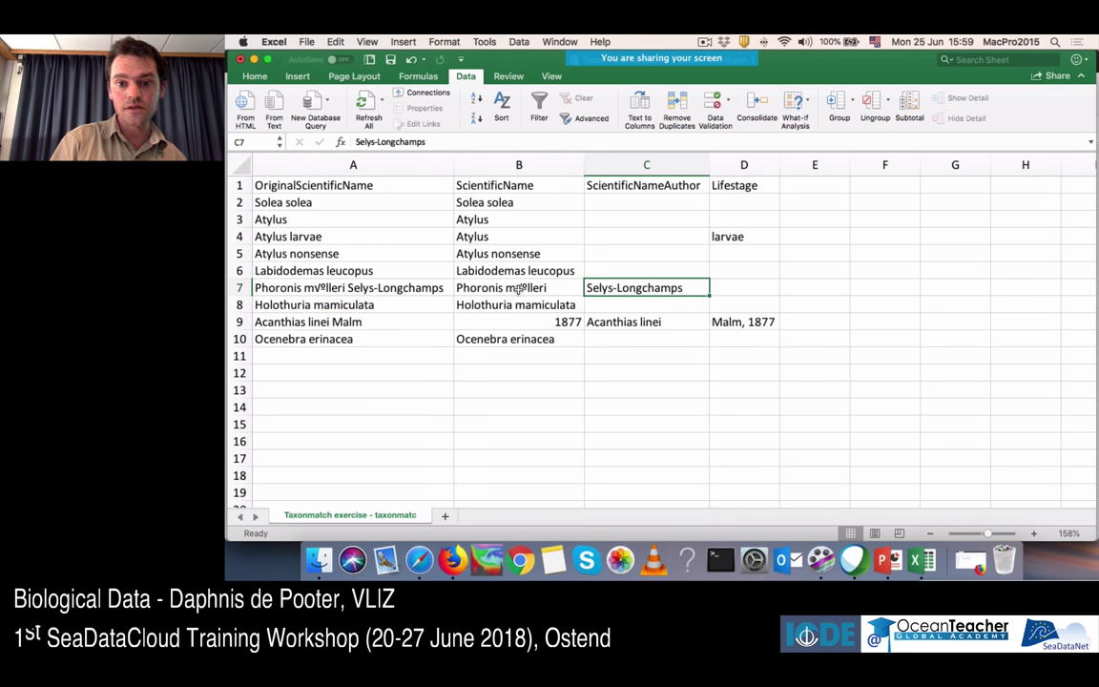
pyautogui.press('Left')
pyautogui.press('Right')
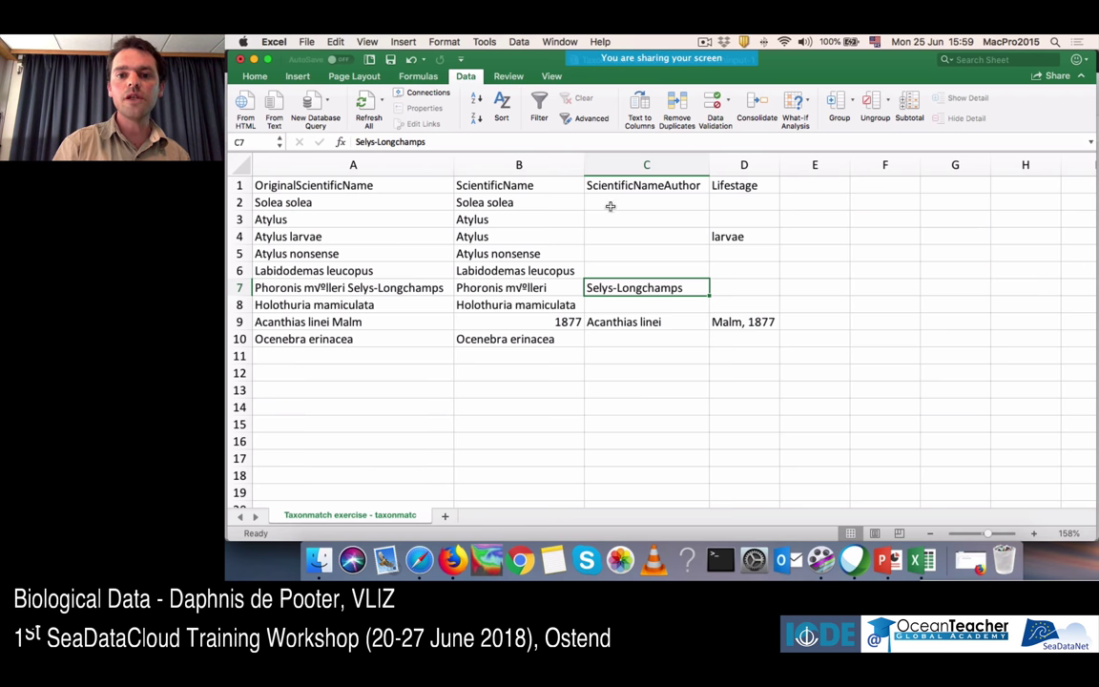
pyautogui.click(738, 323)
pyautogui.doubleClick(738, 322)
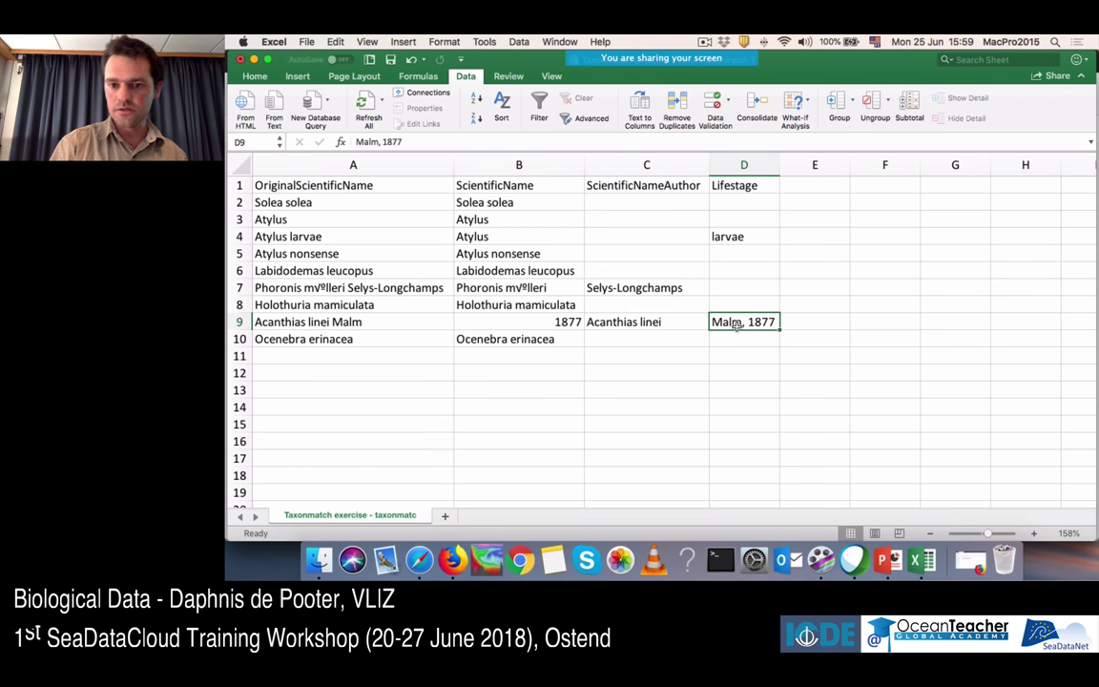
pyautogui.click(240, 321)
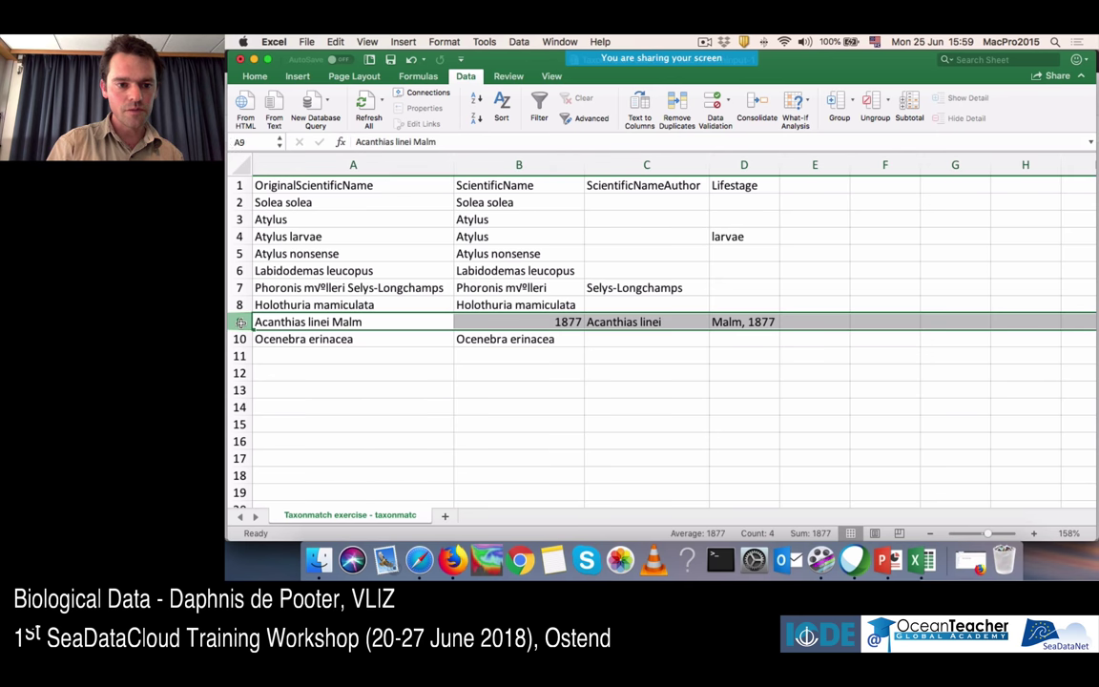
# - Switch to the Taxonmatch exercise page in Firefox and save Taxonmatch exercise - taxonmatchinput.csv to disk
pyautogui.click(252, 60)
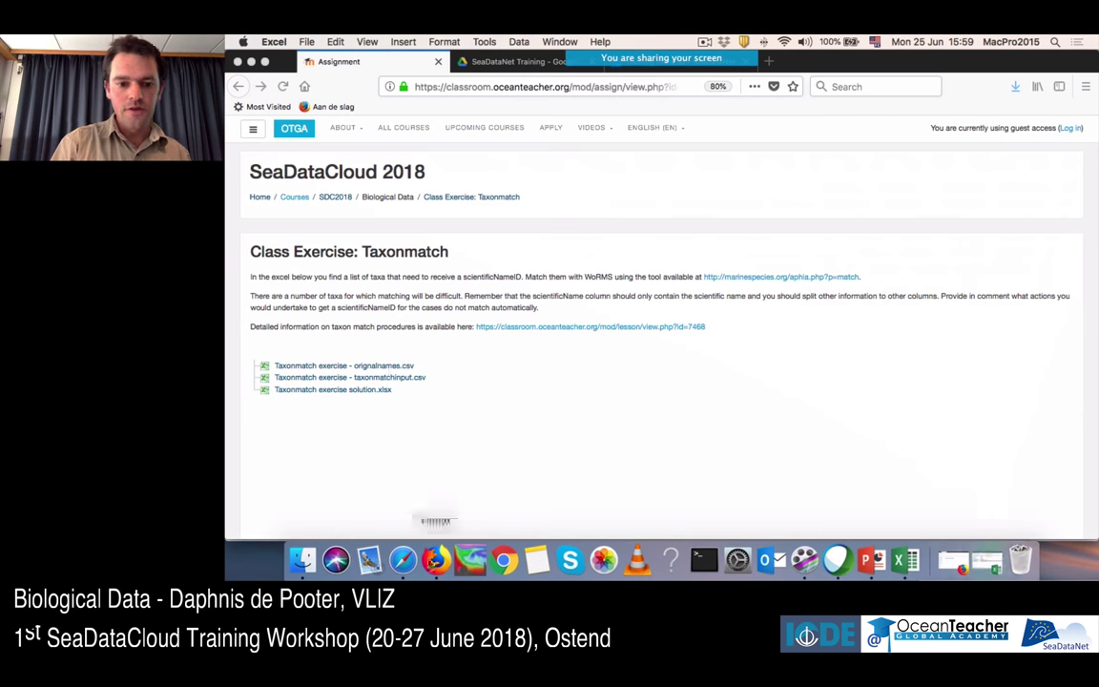
pyautogui.click(368, 379)
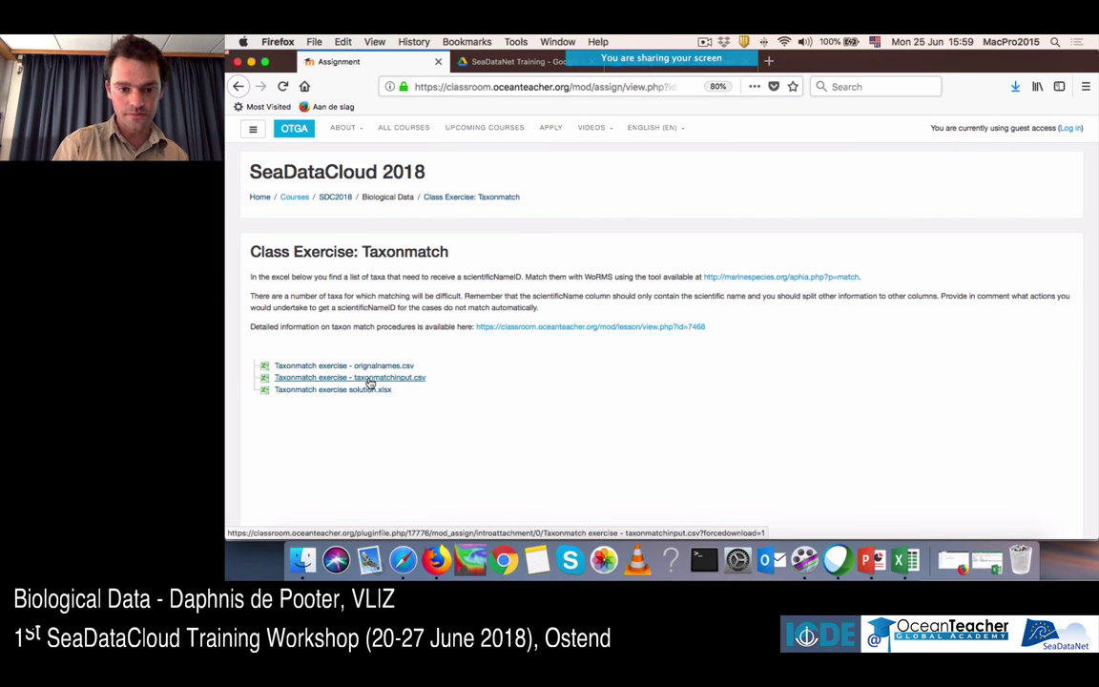
pyautogui.click(369, 380)
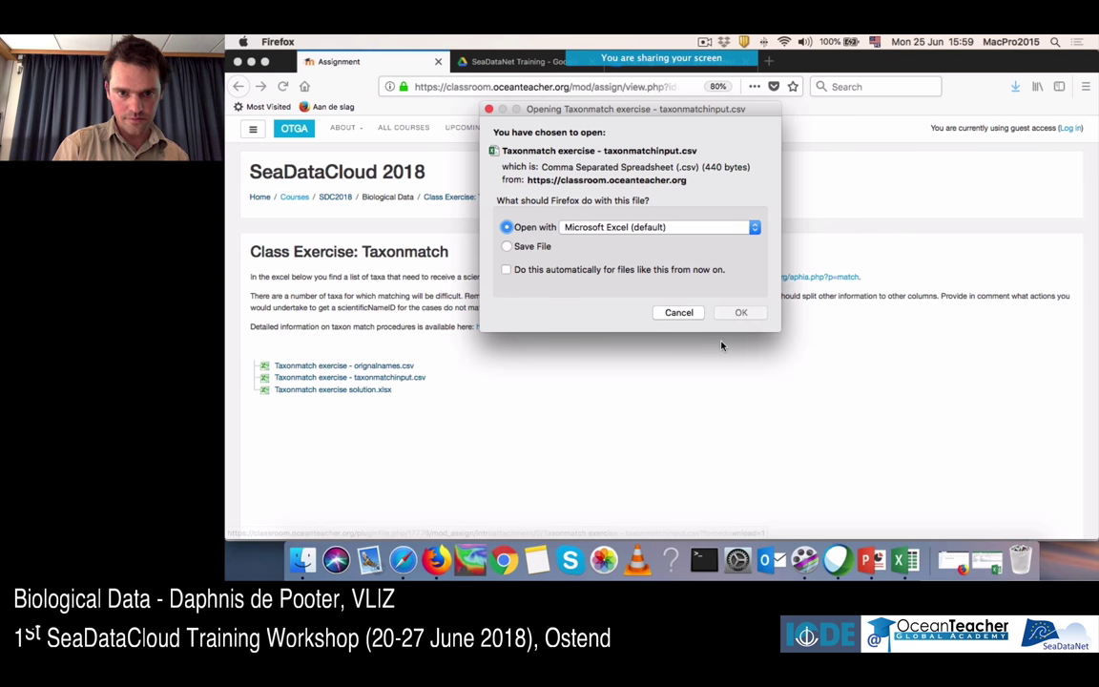
pyautogui.click(535, 247)
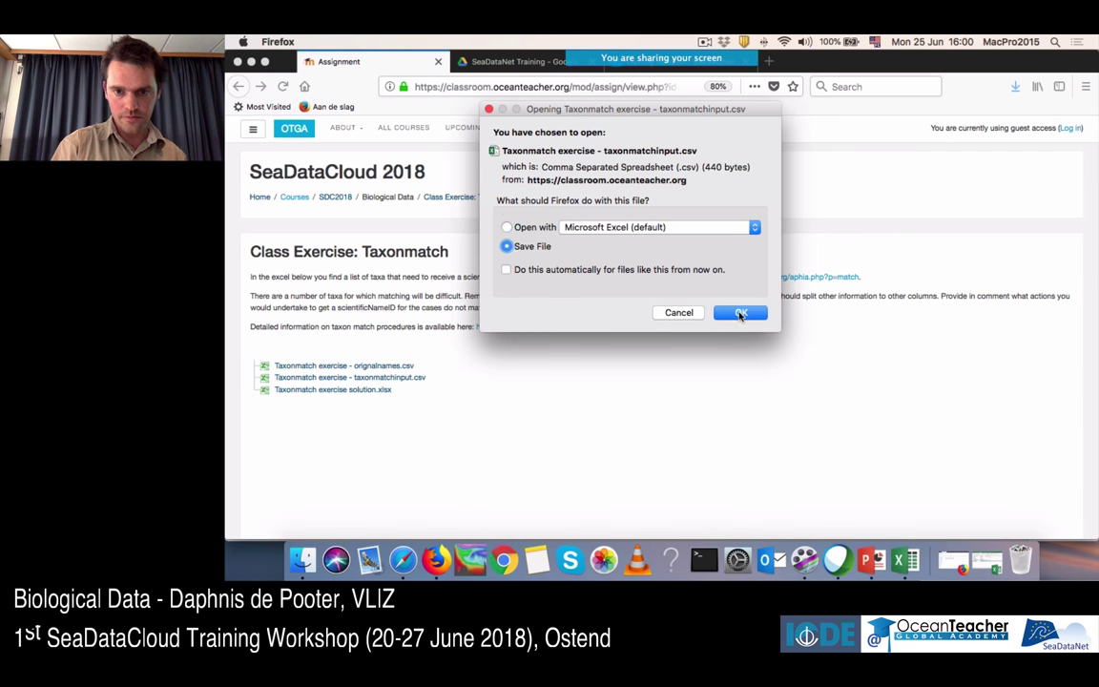
pyautogui.click(739, 313)
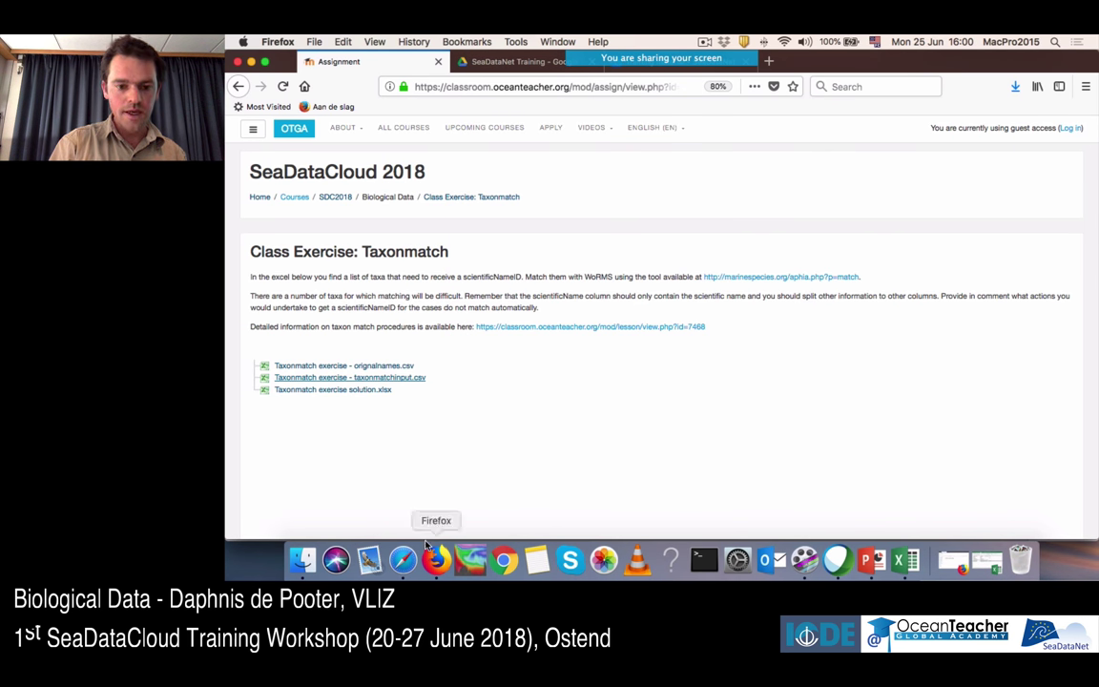
# - Open the WoRMS Taxon match tool linked in the exercise and bring up its input file chooser
pyautogui.moveTo(618, 58)
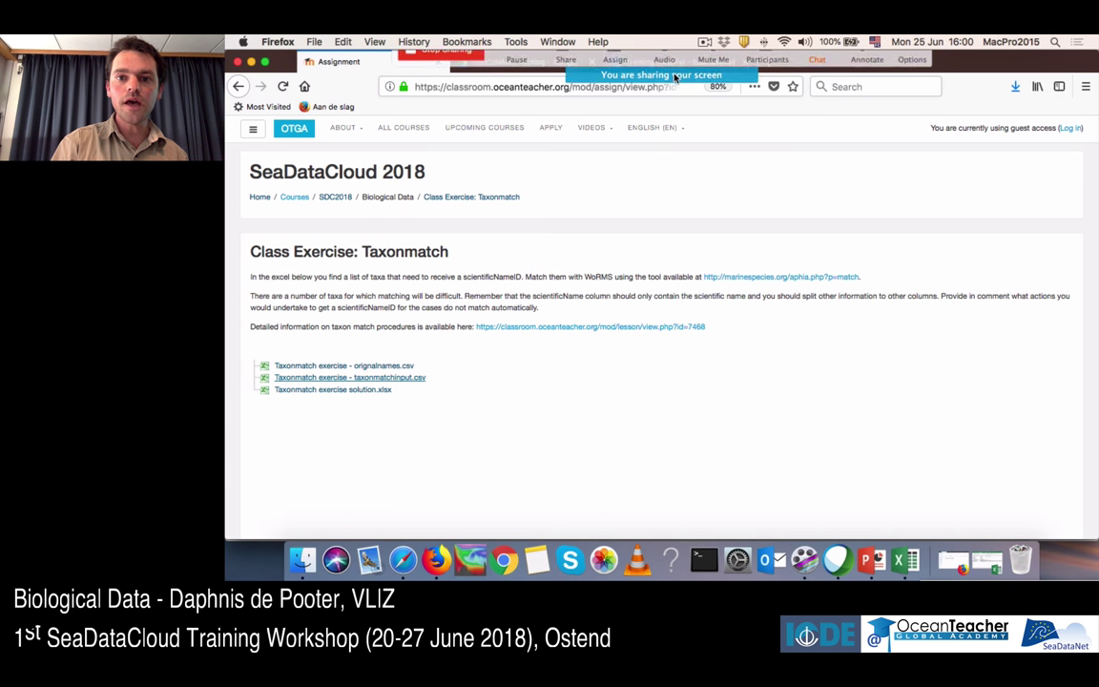
pyautogui.click(743, 283)
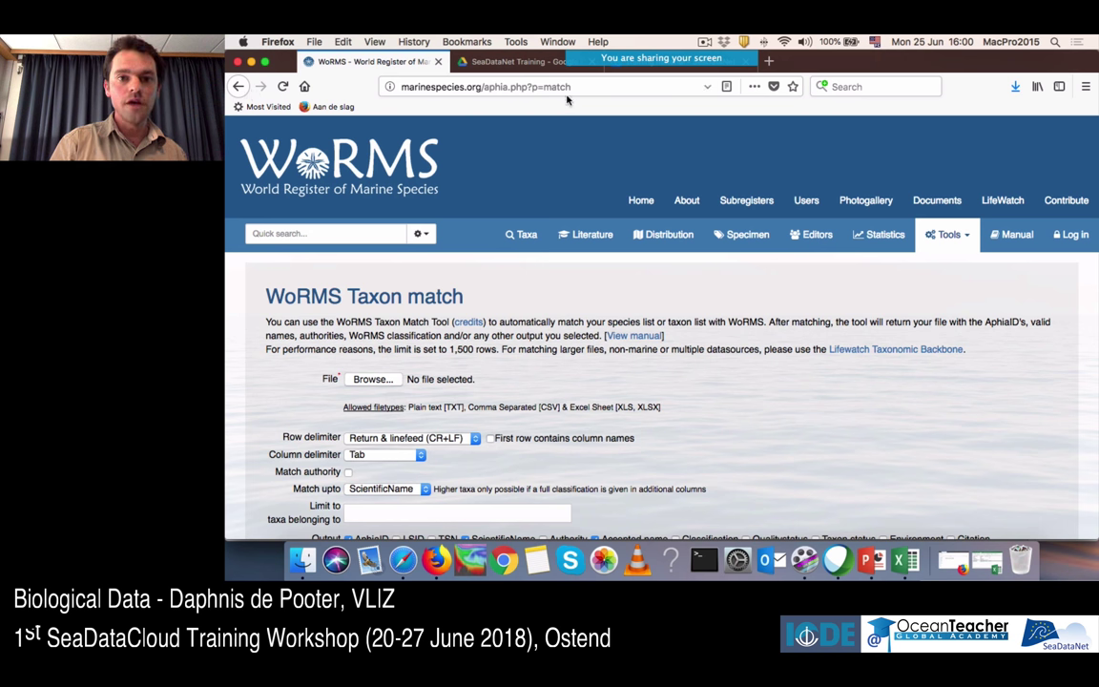
pyautogui.click(581, 93)
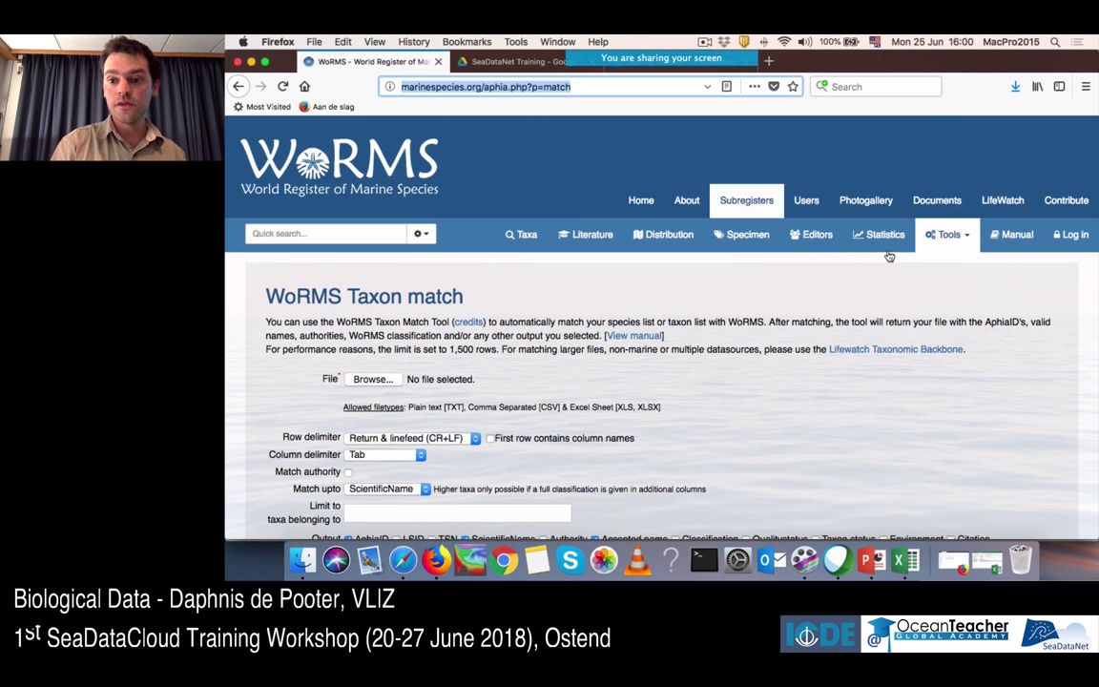
pyautogui.click(949, 240)
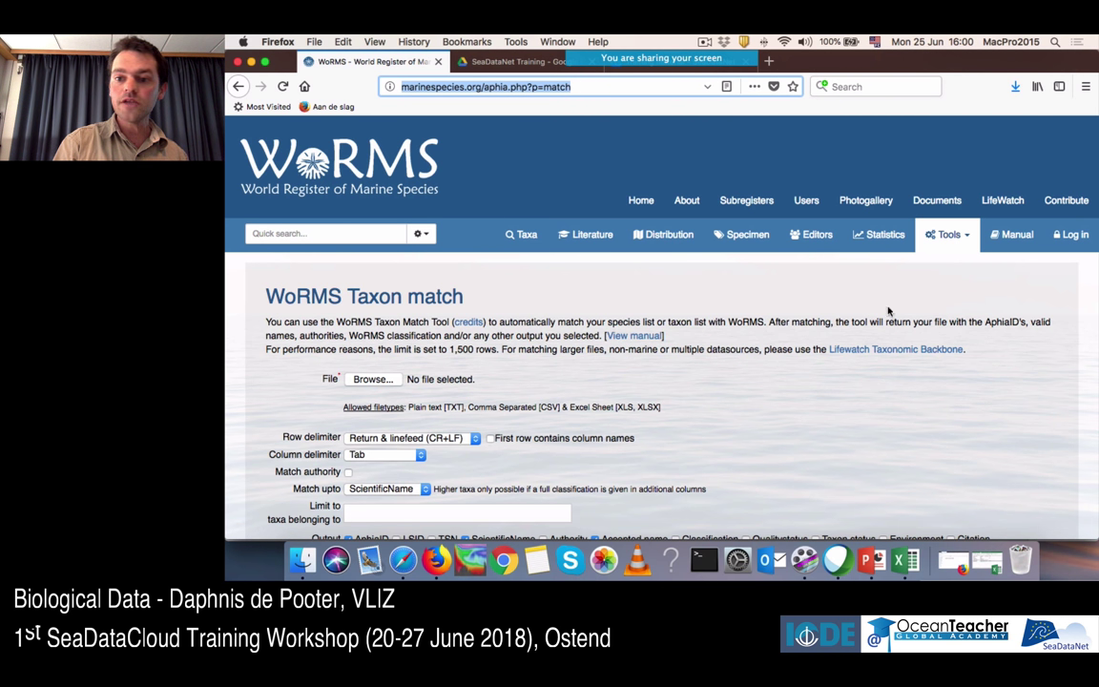
pyautogui.click(687, 288)
pyautogui.scroll(-3, 761, 317)
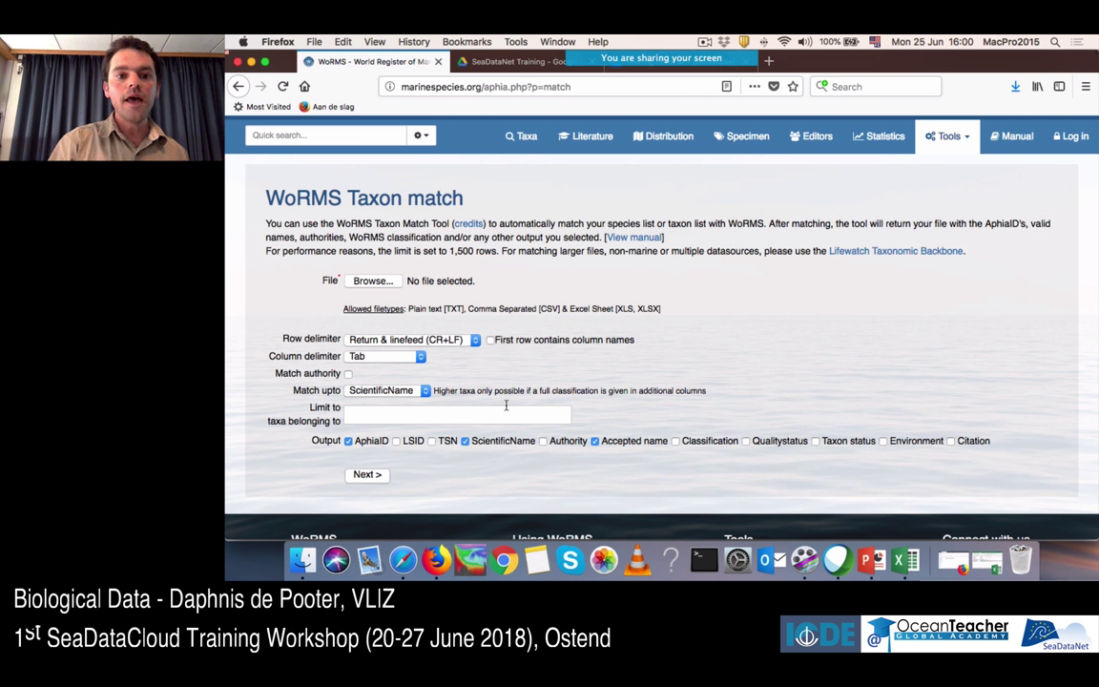
pyautogui.click(371, 281)
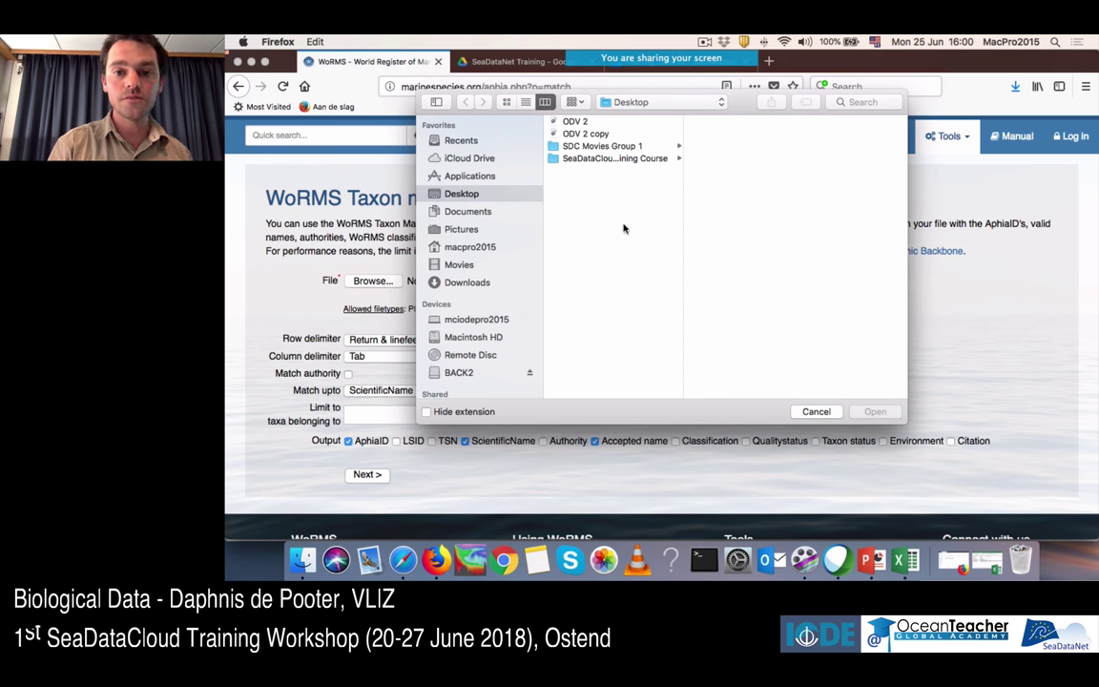
pyautogui.click(589, 149)
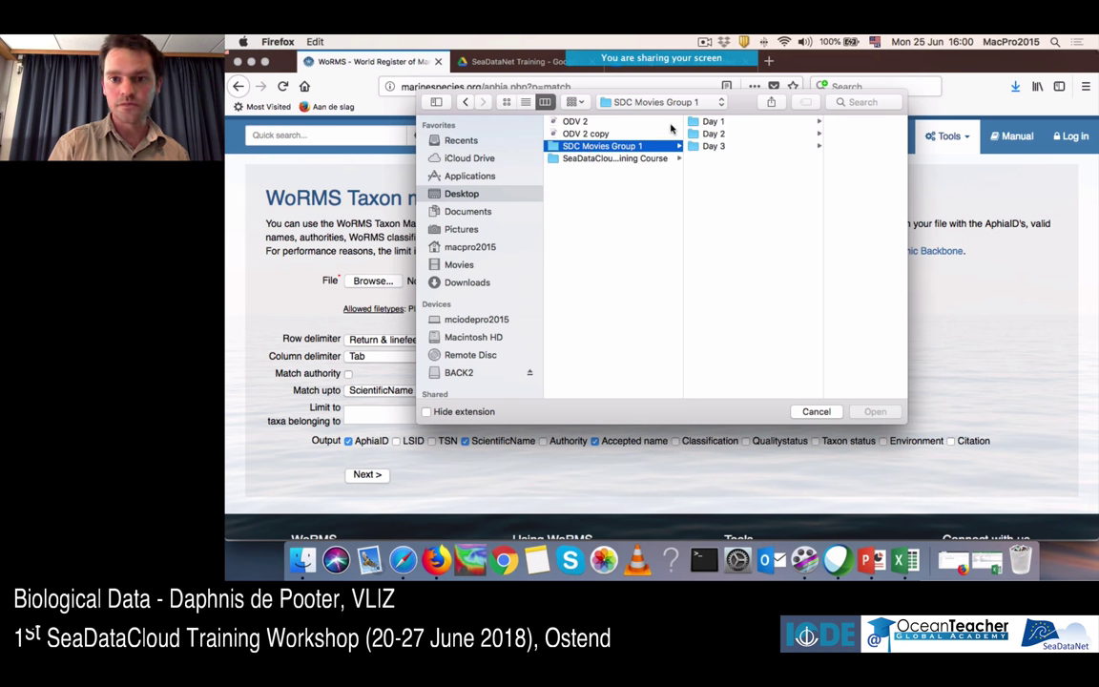
pyautogui.click(712, 121)
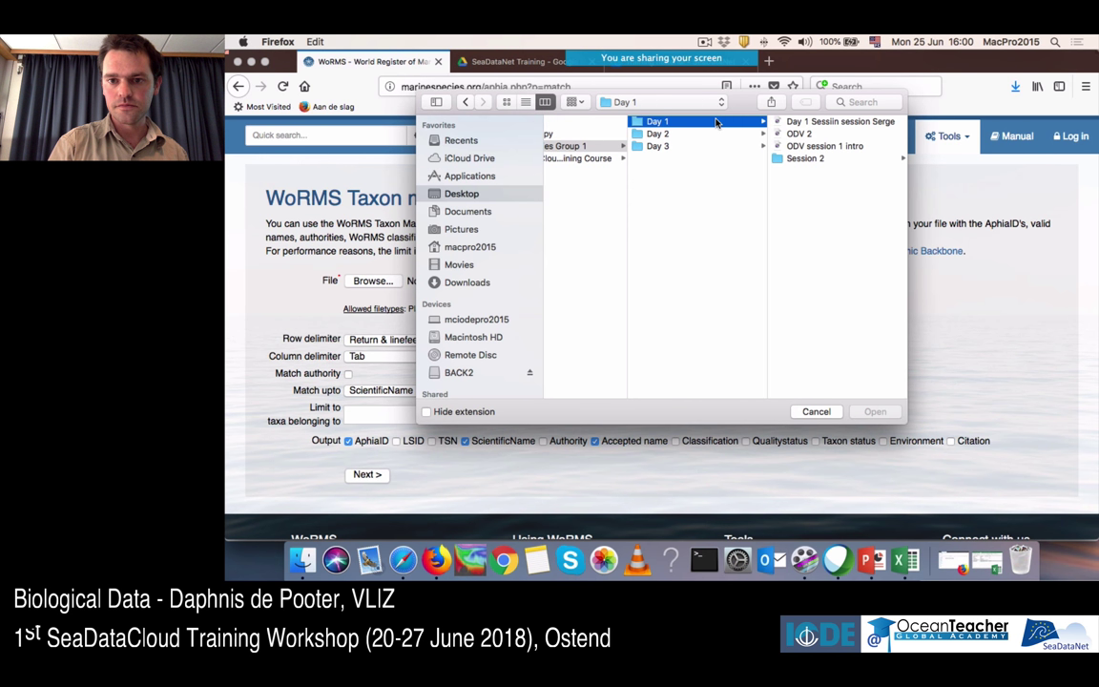
pyautogui.click(804, 158)
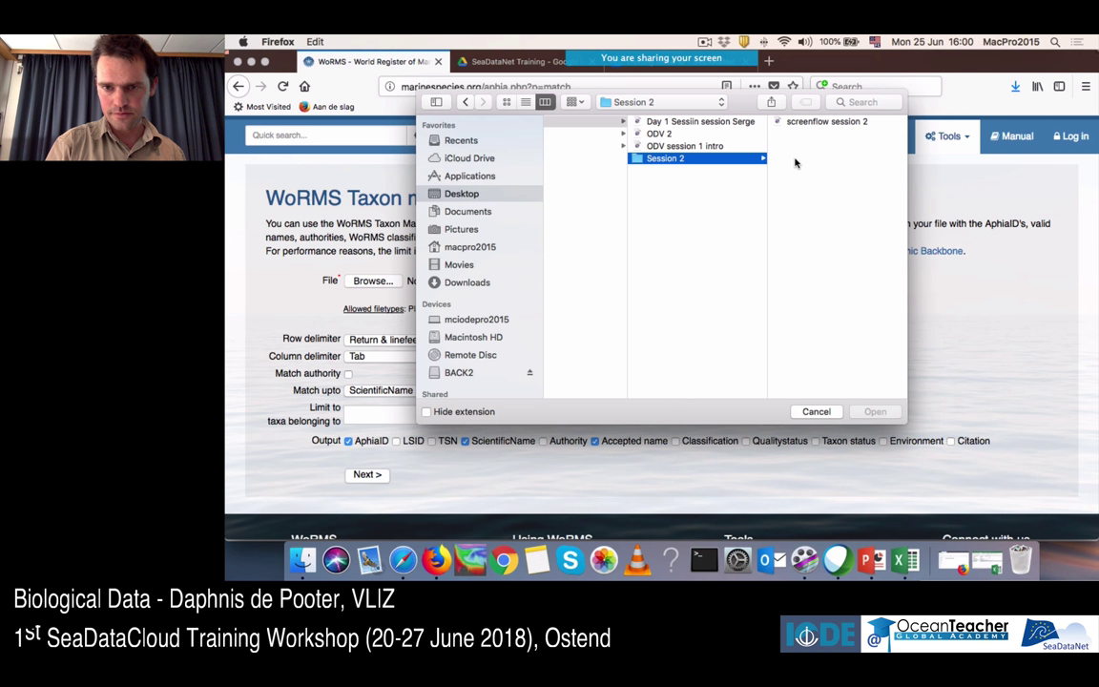
pyautogui.click(462, 104)
pyautogui.click(463, 103)
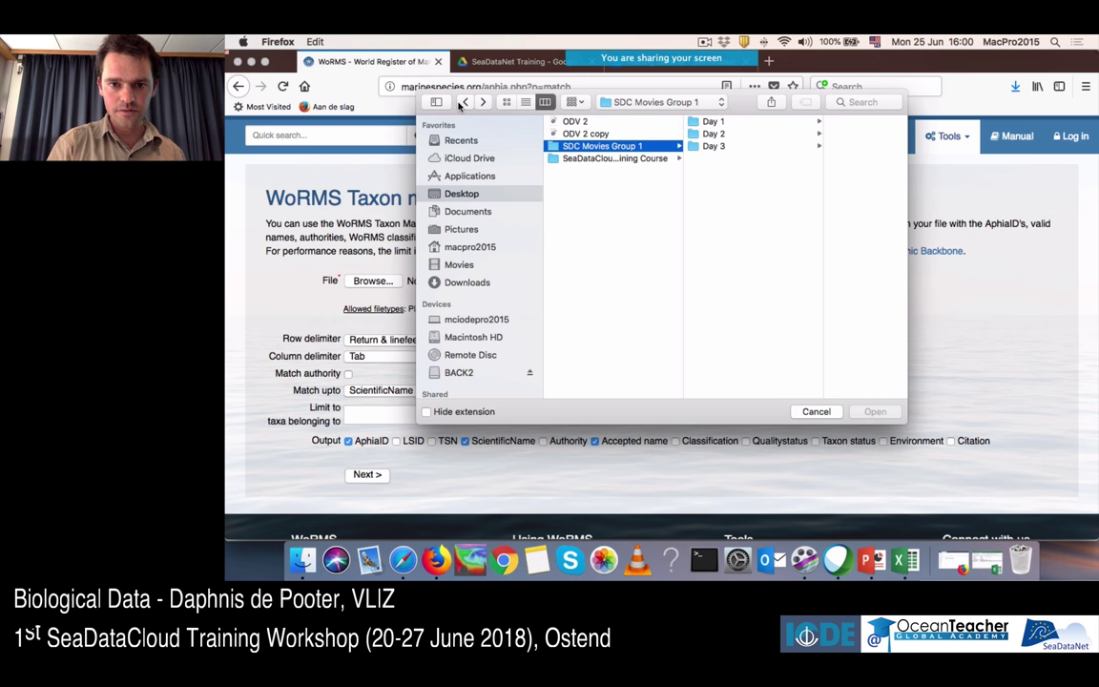
# - Select Taxonmatch exercise - taxonmatchinput.csv from the SeaDataCloud training course's Day 1 Biological Data folder as the input file
pyautogui.click(568, 159)
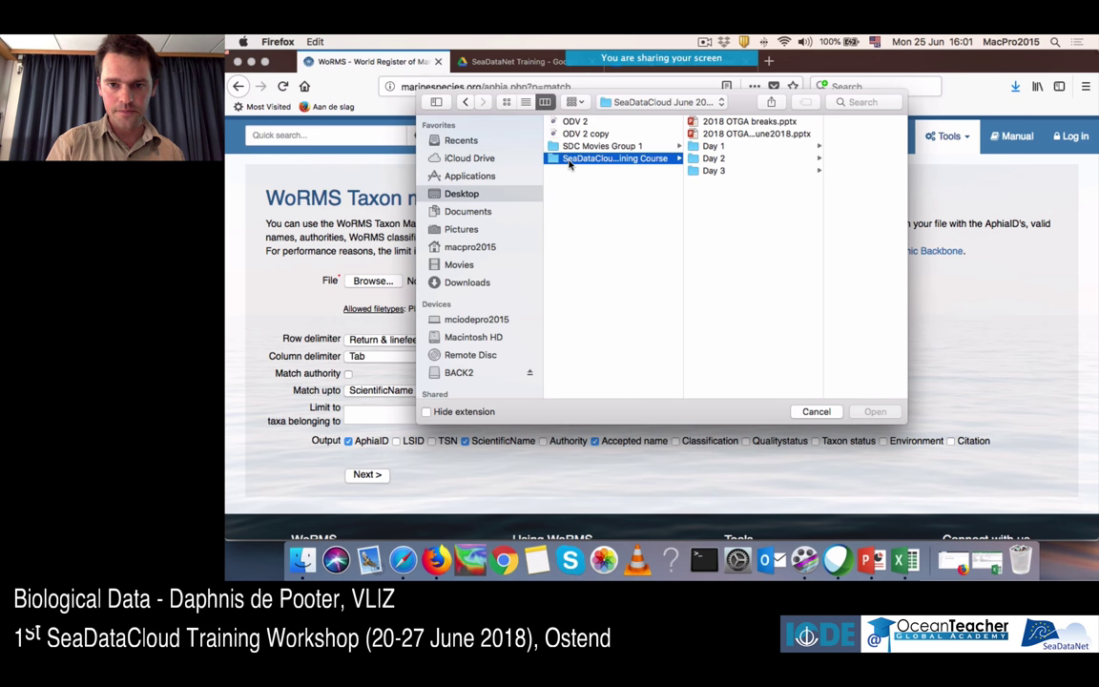
pyautogui.click(712, 148)
pyautogui.click(828, 135)
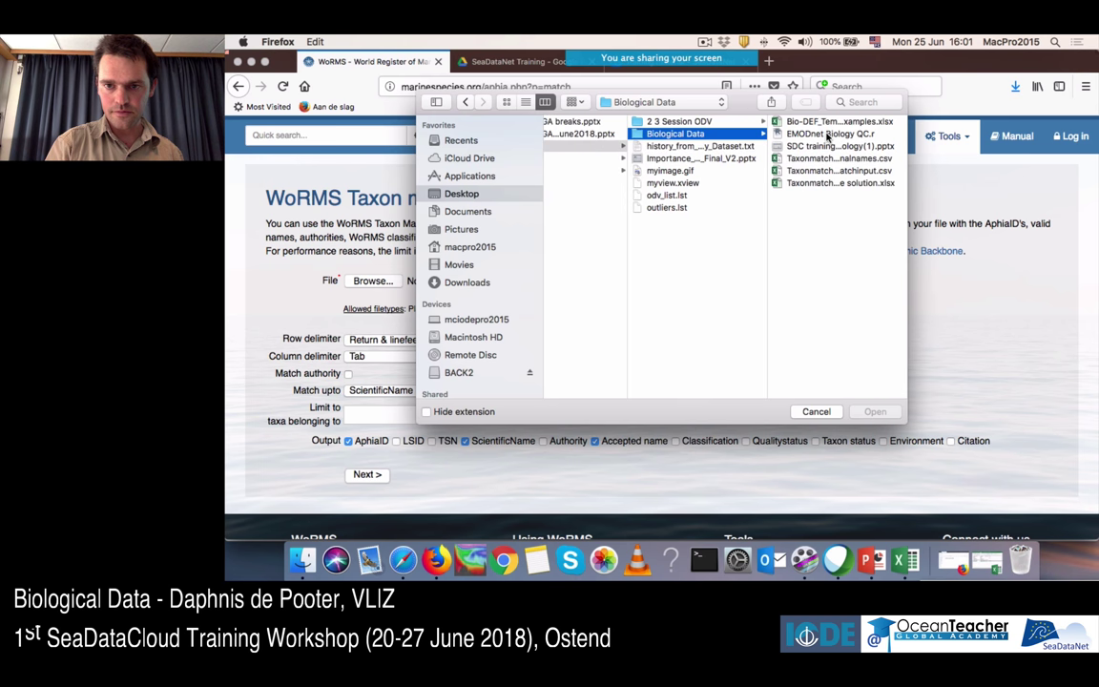
pyautogui.click(837, 172)
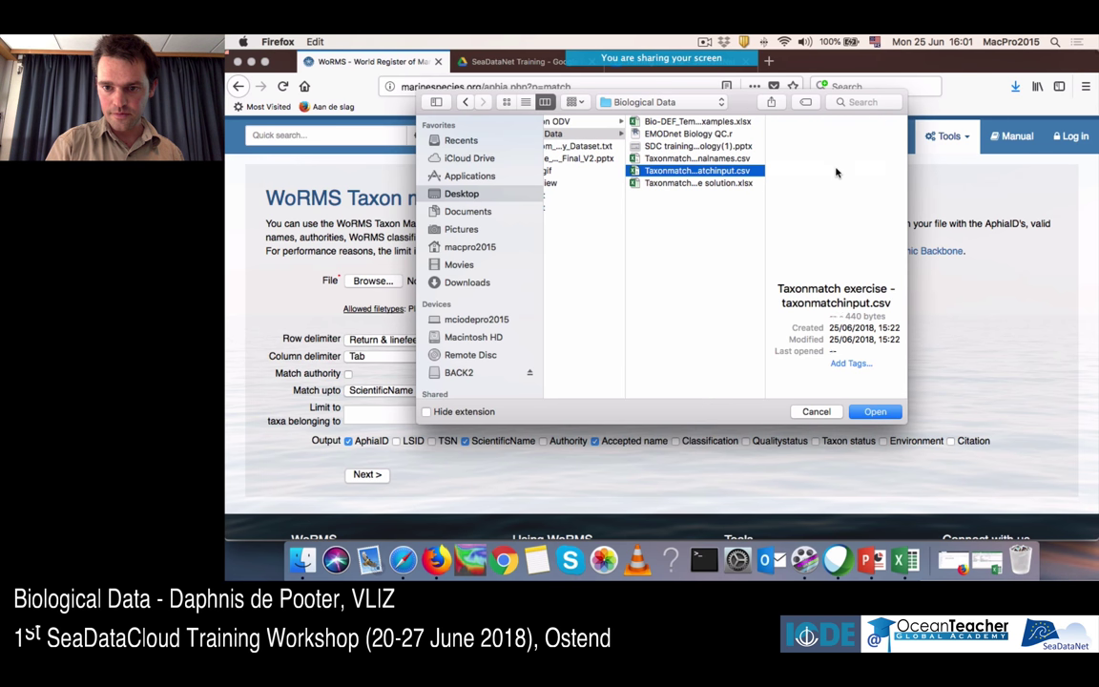
pyautogui.click(870, 412)
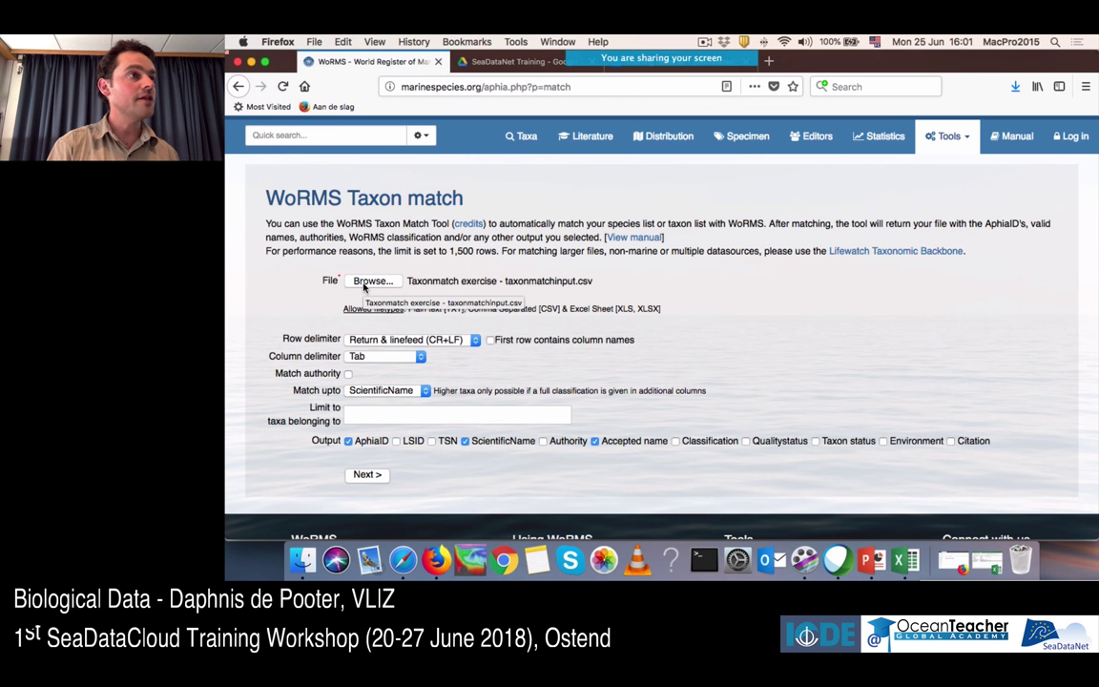
# - Mark the first row as containing column names and set the column delimiter to Comma (,)
pyautogui.click(491, 341)
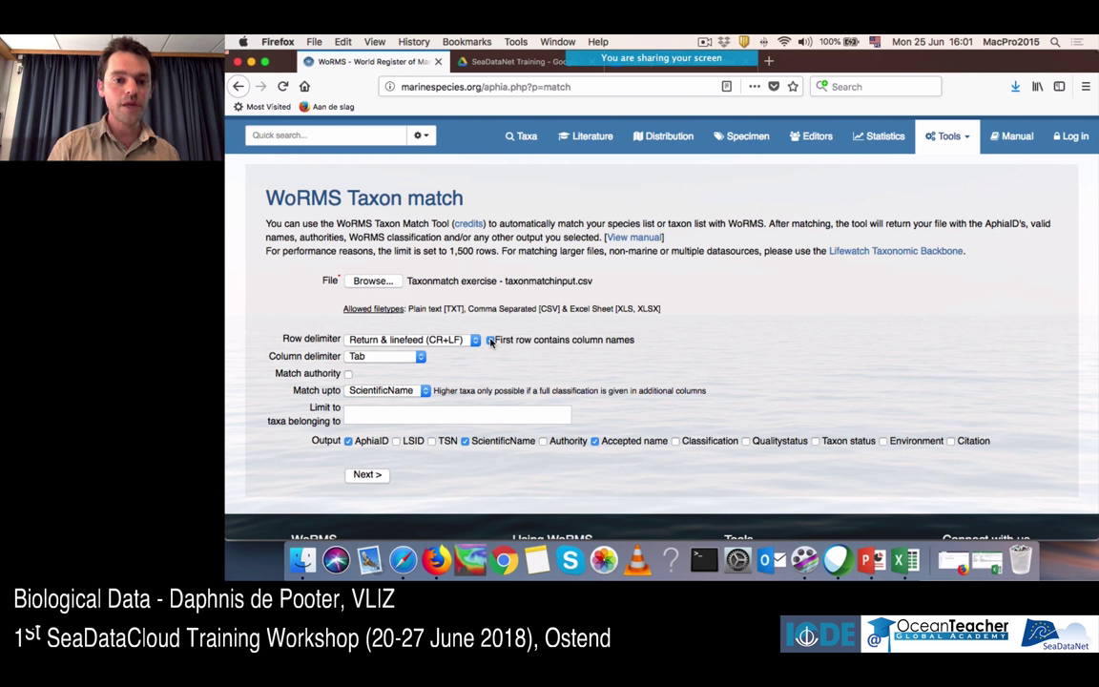
pyautogui.click(418, 357)
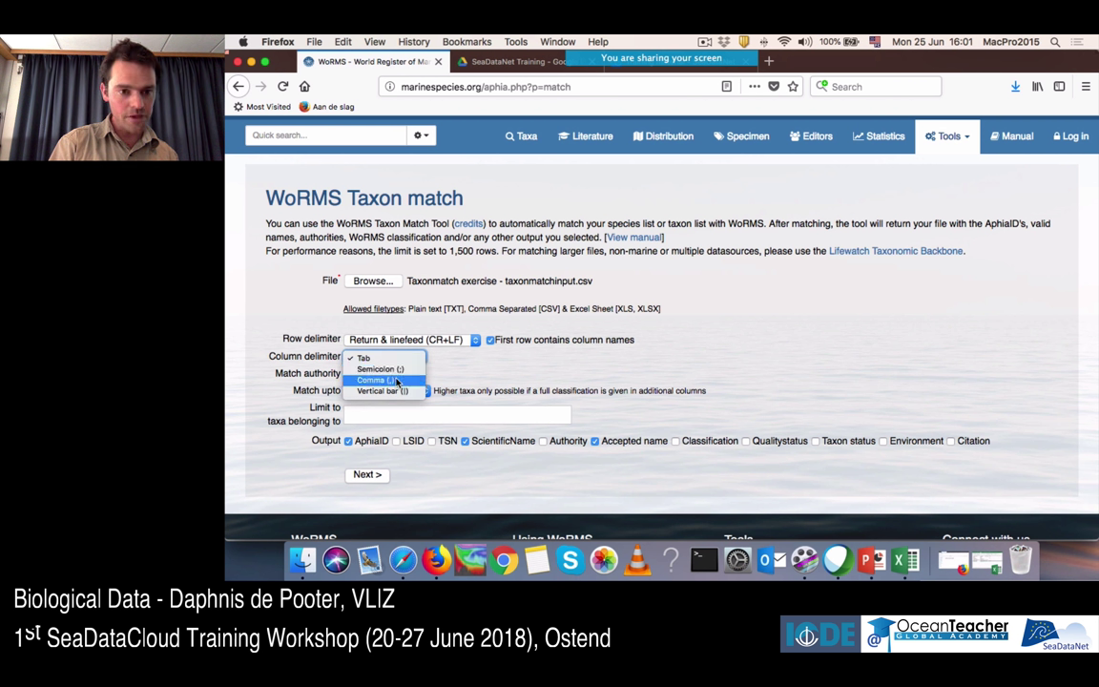
pyautogui.click(397, 381)
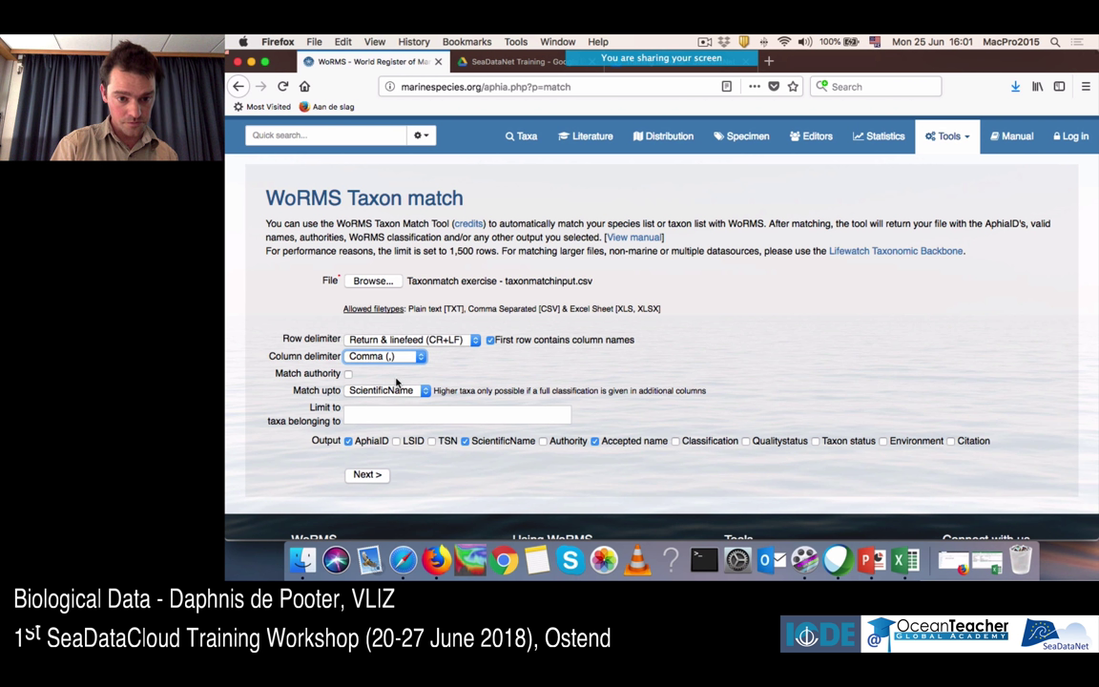
pyautogui.click(357, 416)
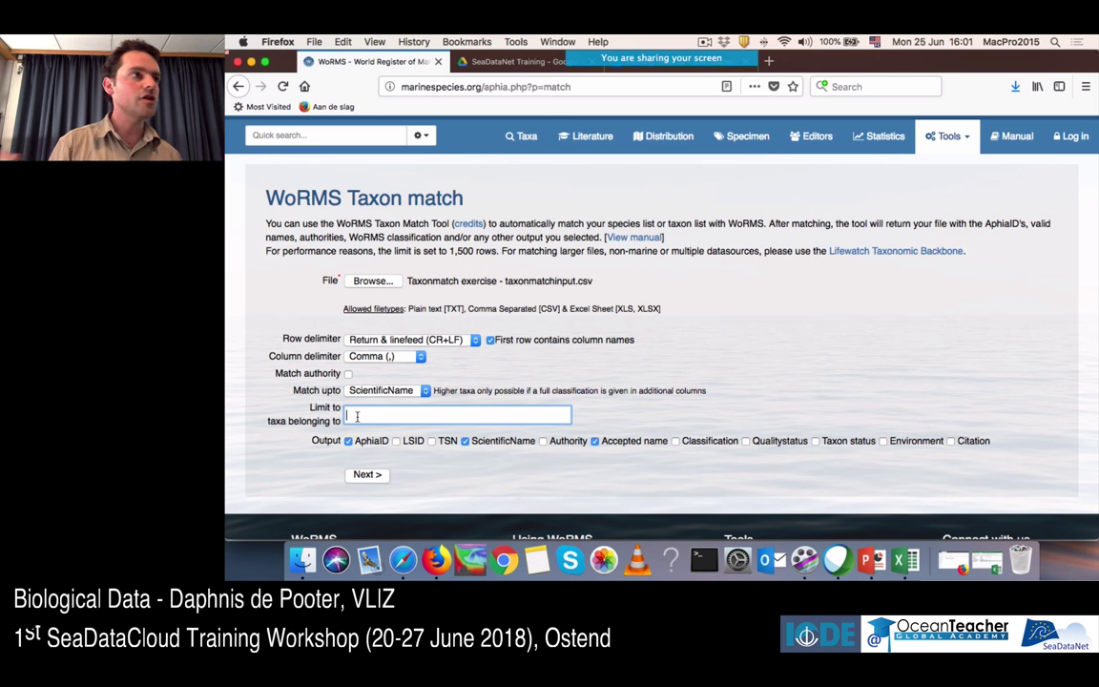
pyautogui.write('pol')
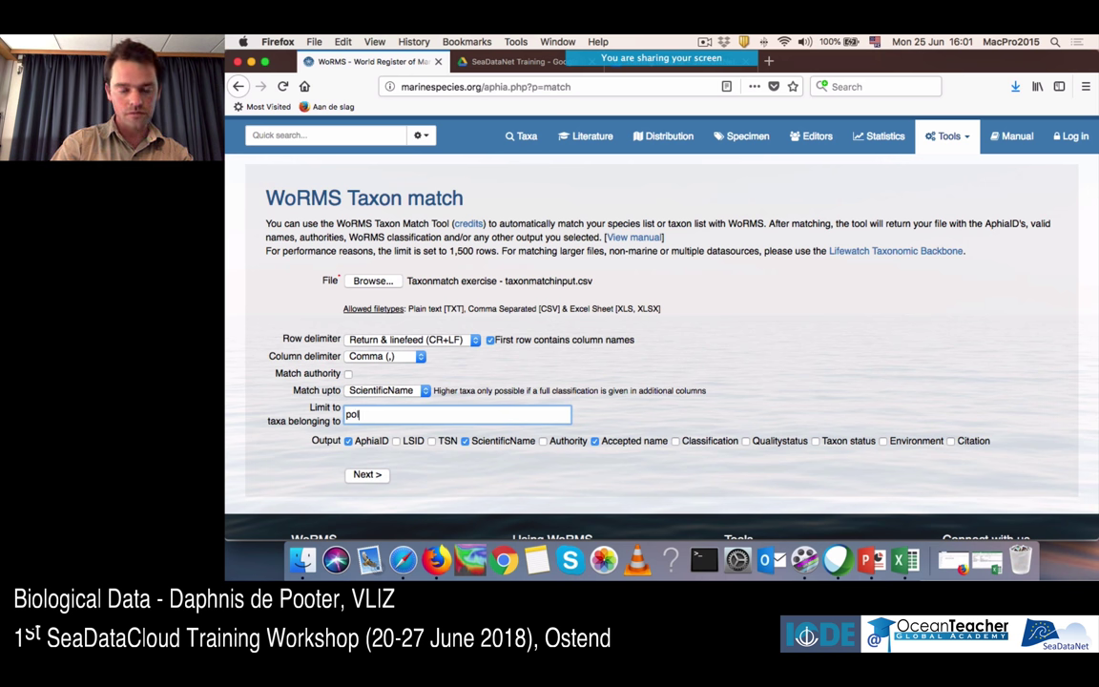
pyautogui.press('BackSpace')
pyautogui.press('BackSpace')
pyautogui.press('BackSpace')
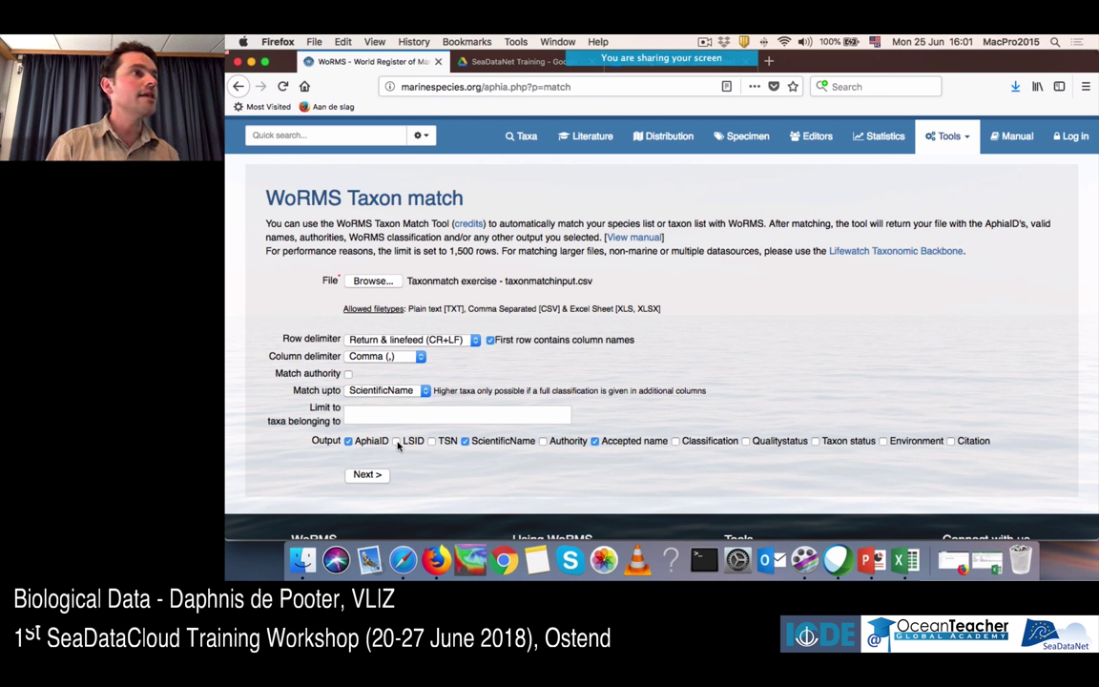
# - Add LSID to the match output and check the Acanthias linei row in the file preview
pyautogui.click(397, 441)
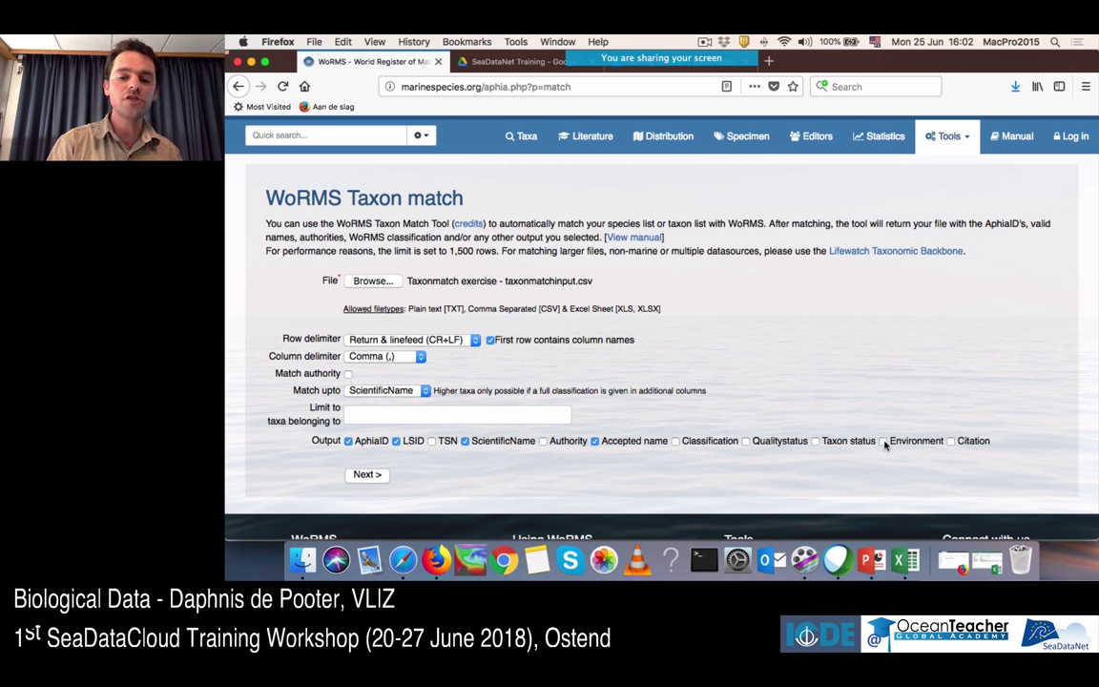
pyautogui.click(360, 479)
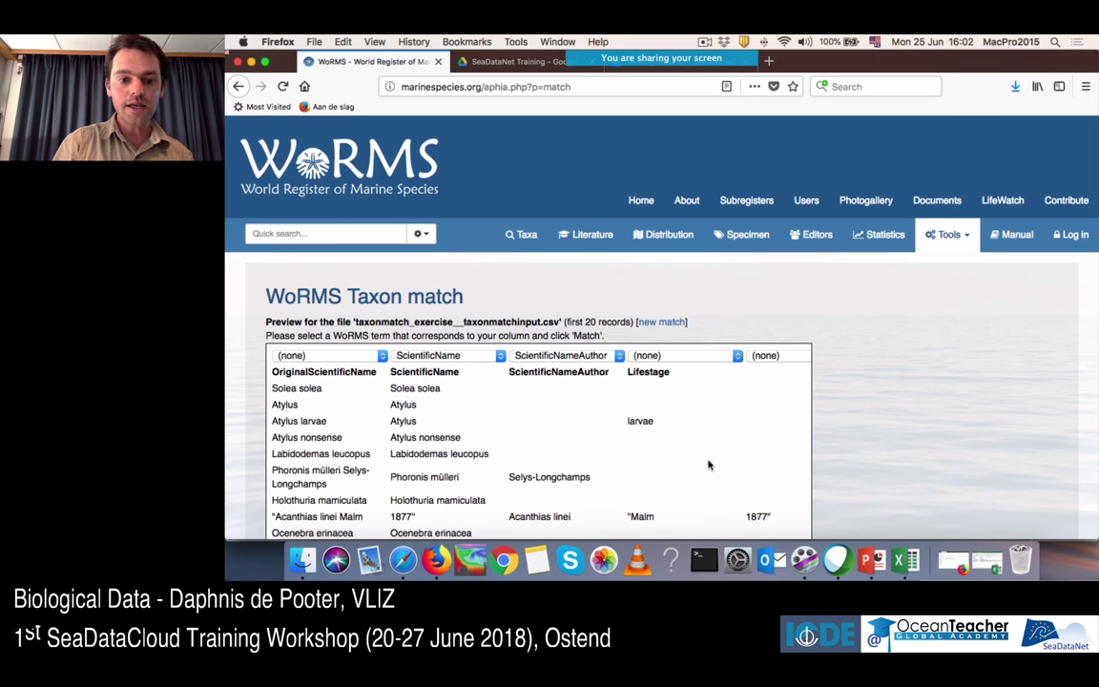
pyautogui.scroll(-3, 912, 439)
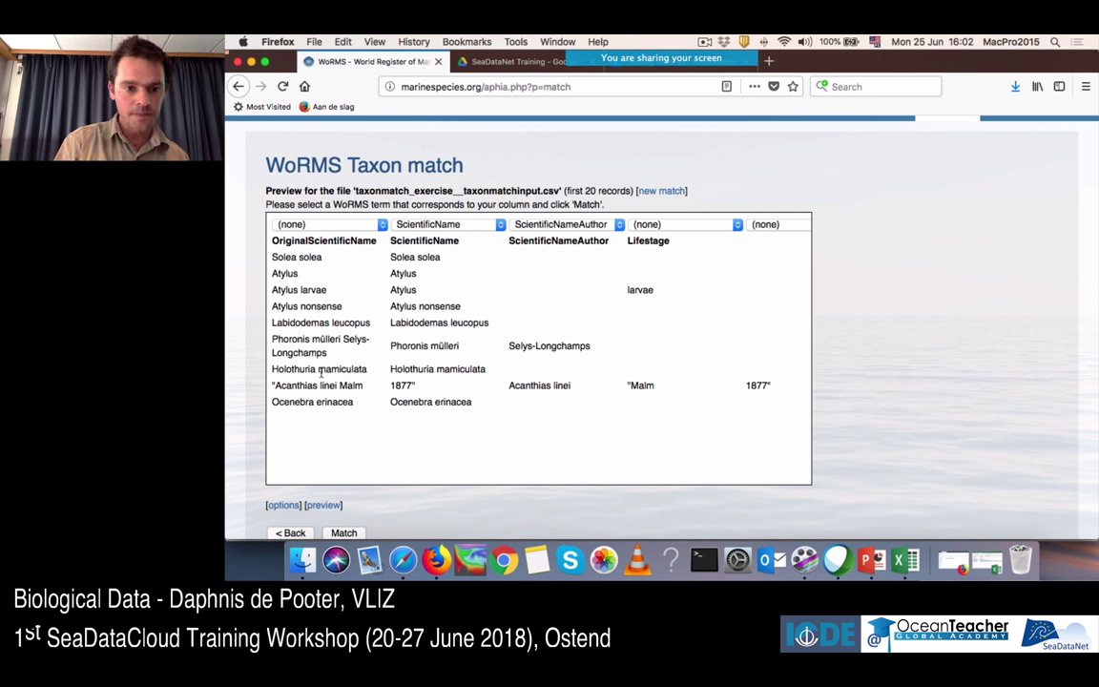
pyautogui.moveTo(274, 386); pyautogui.dragTo(787, 388)
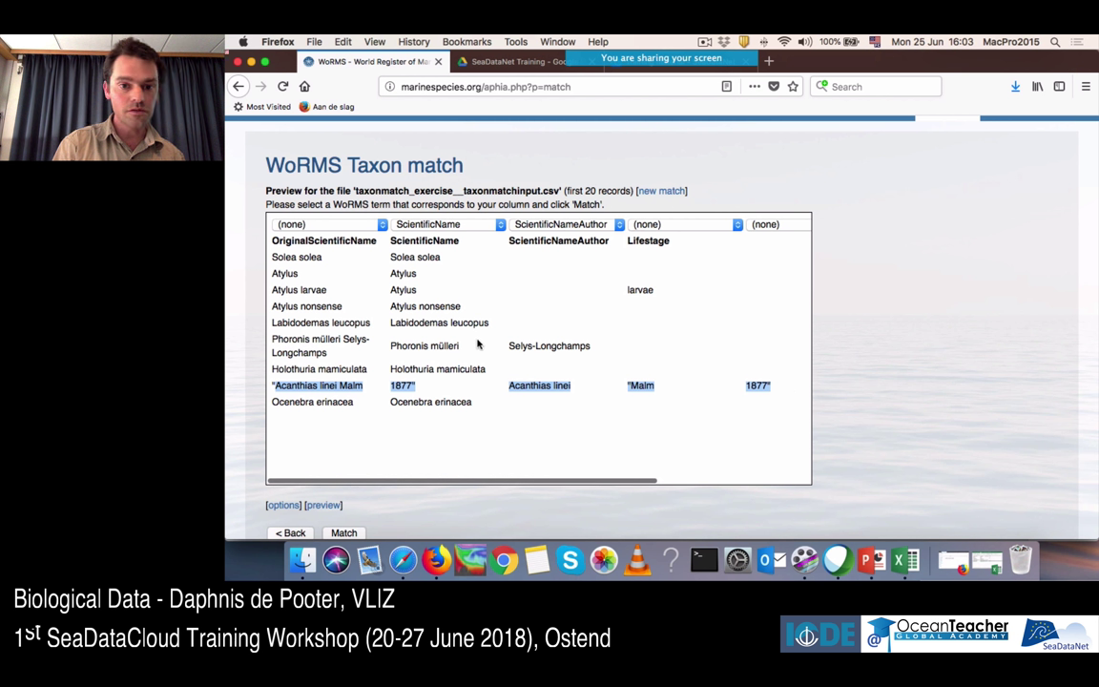
pyautogui.click(510, 385)
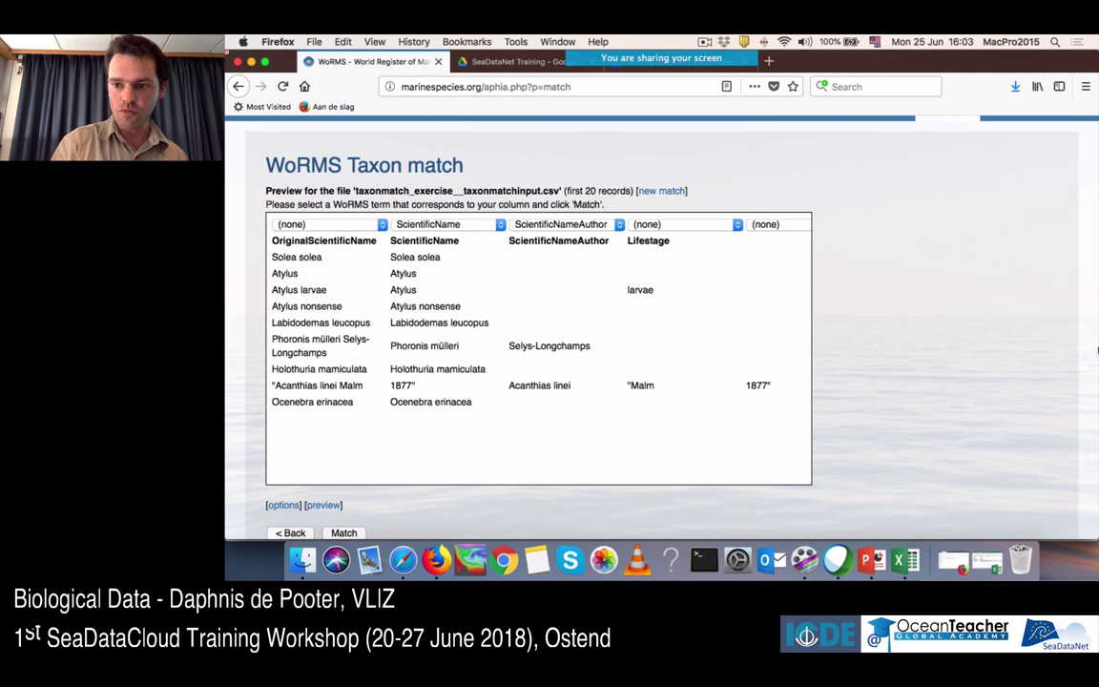
# - Check the ScientificName and ScientificNameAuthor column mappings and match the file's names against WoRMS
pyautogui.scroll(-1, 983, 347)
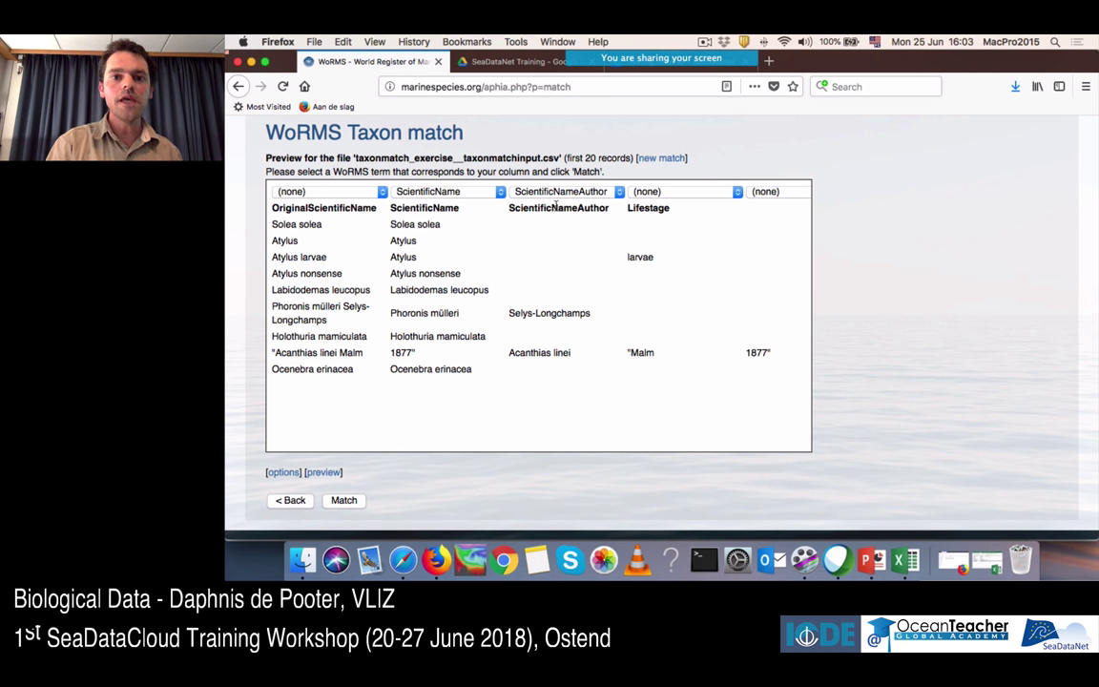
pyautogui.scroll(-1, 554, 212)
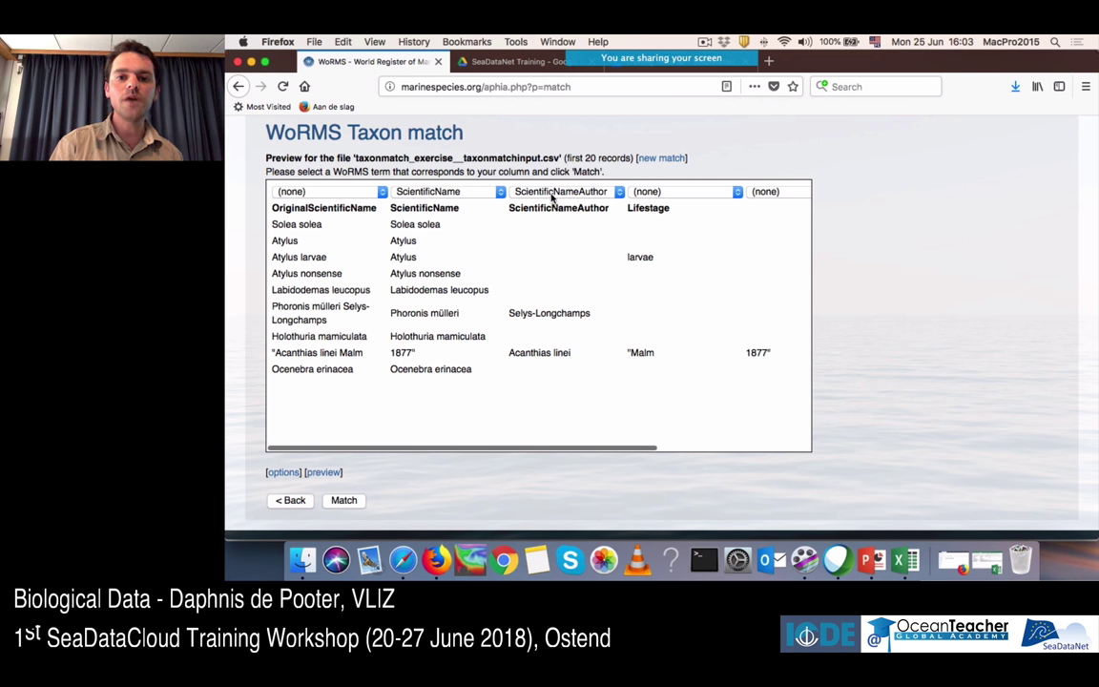
pyautogui.click(553, 192)
pyautogui.click(555, 191)
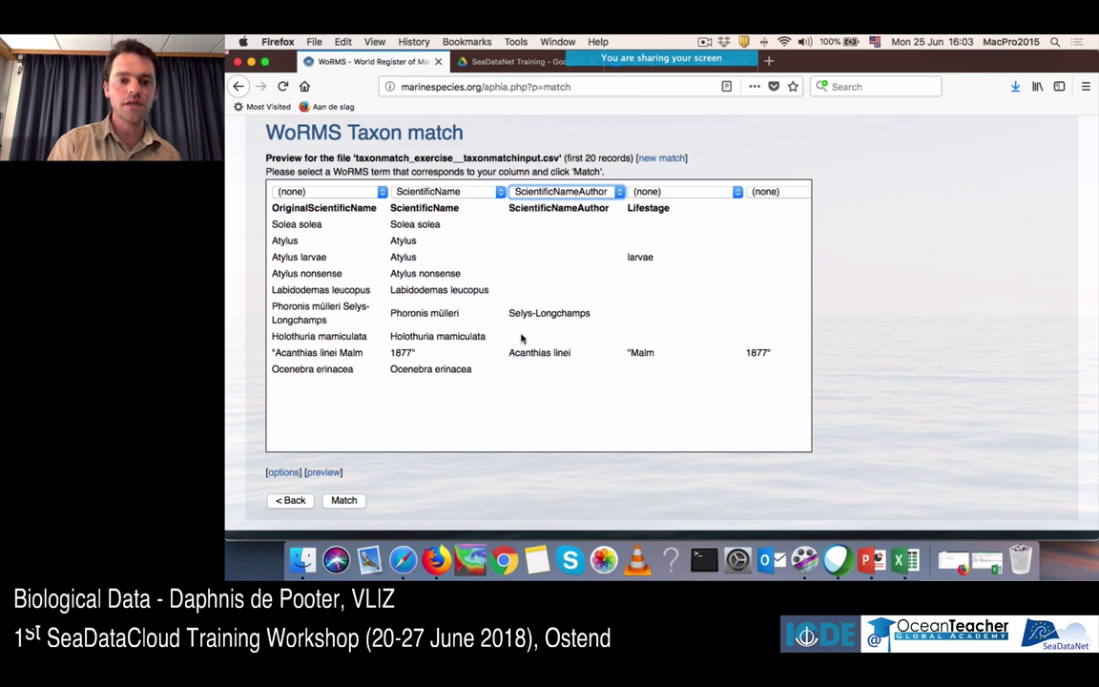
pyautogui.click(341, 503)
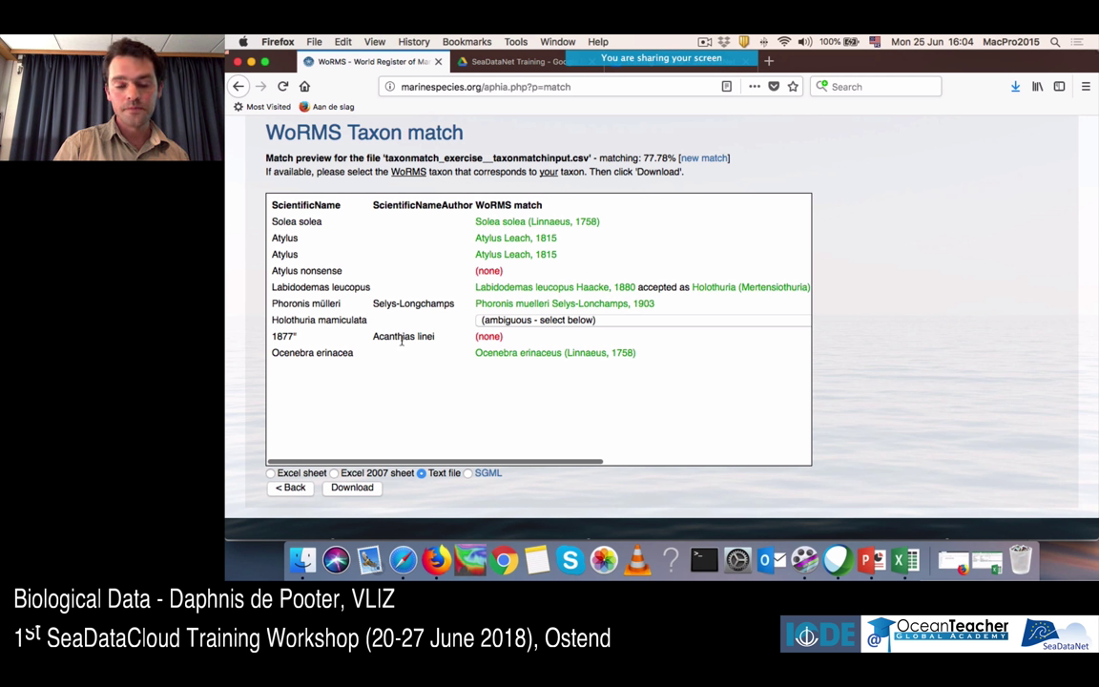
# - Examine the candidate WoRMS taxa offered for the ambiguous name Holothuria mamiculata, leaving the choice unresolved
pyautogui.click(553, 322)
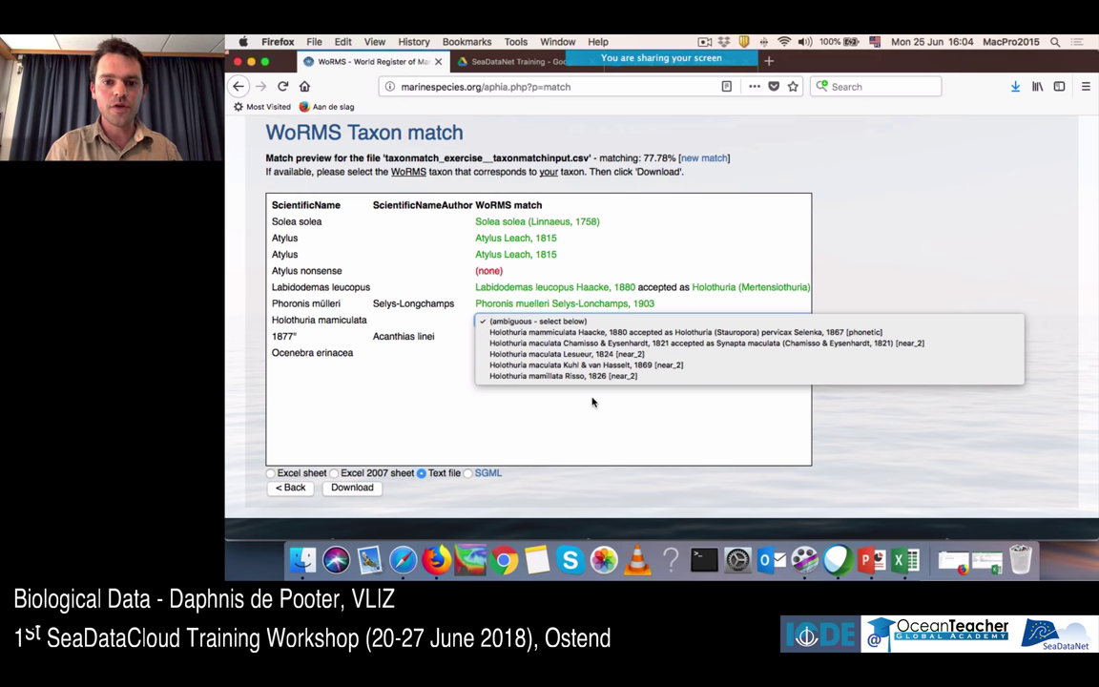
pyautogui.click(546, 322)
pyautogui.click(551, 321)
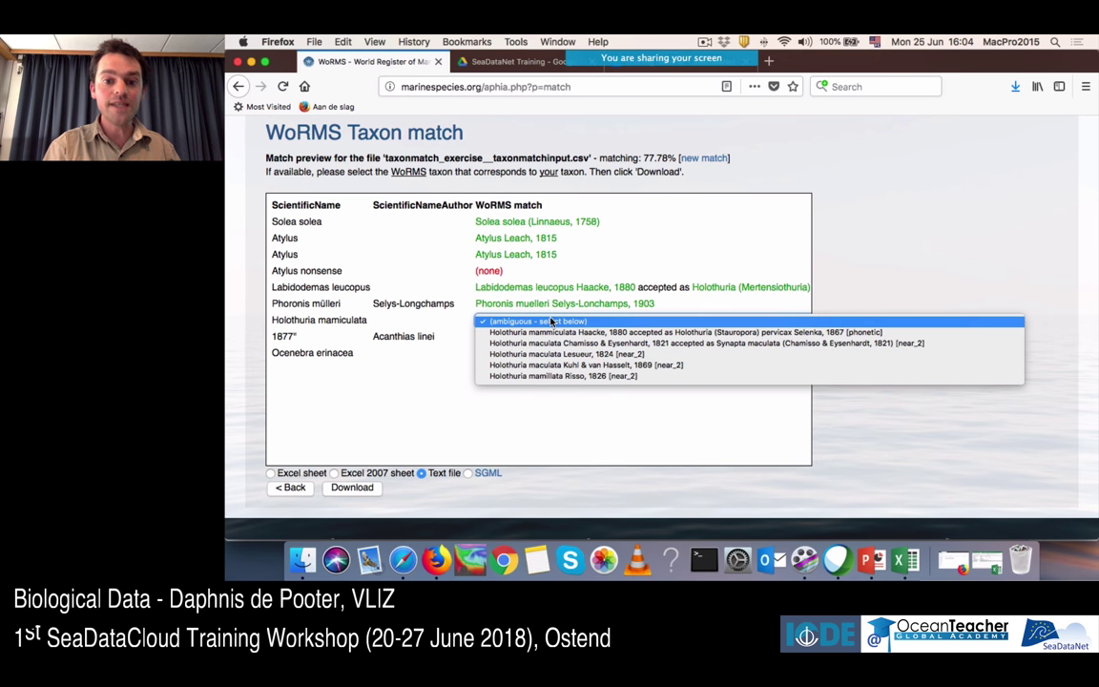
pyautogui.click(552, 322)
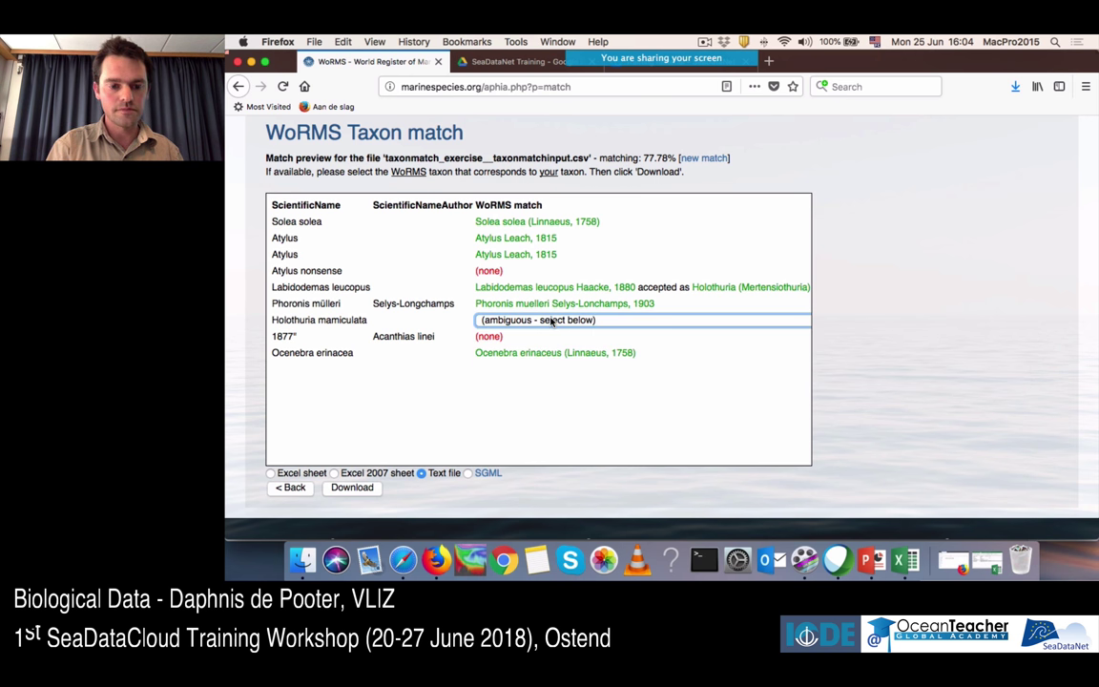
# - Download the match result as a text file, open it in TextEdit and close it again
pyautogui.click(344, 488)
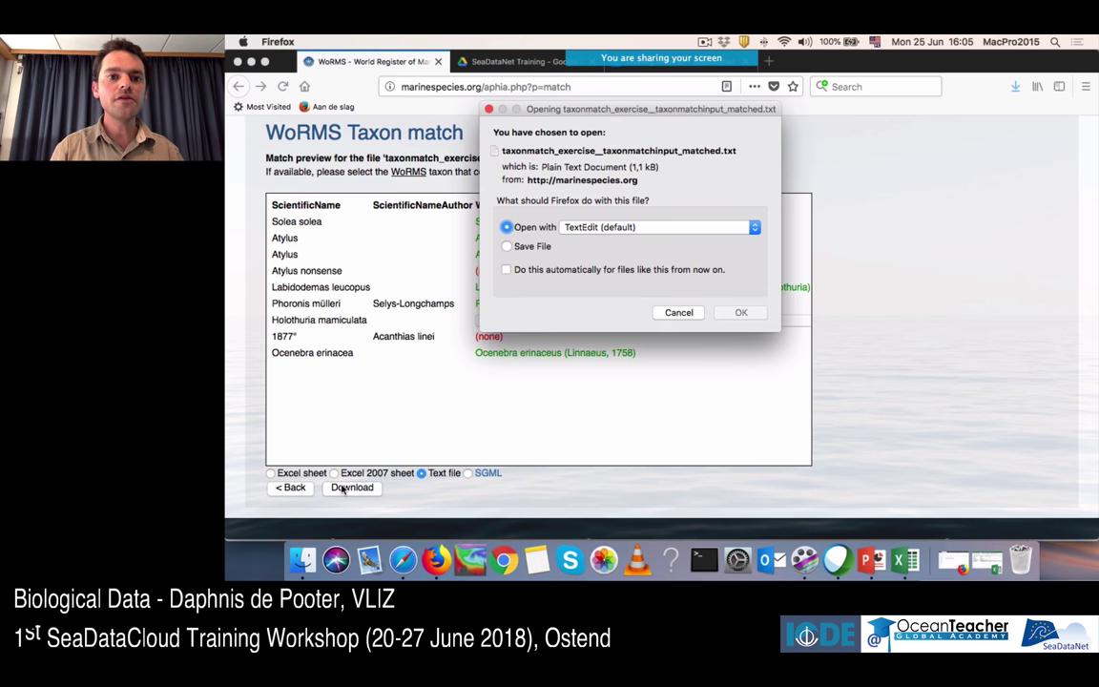
pyautogui.click(689, 229)
pyautogui.click(694, 254)
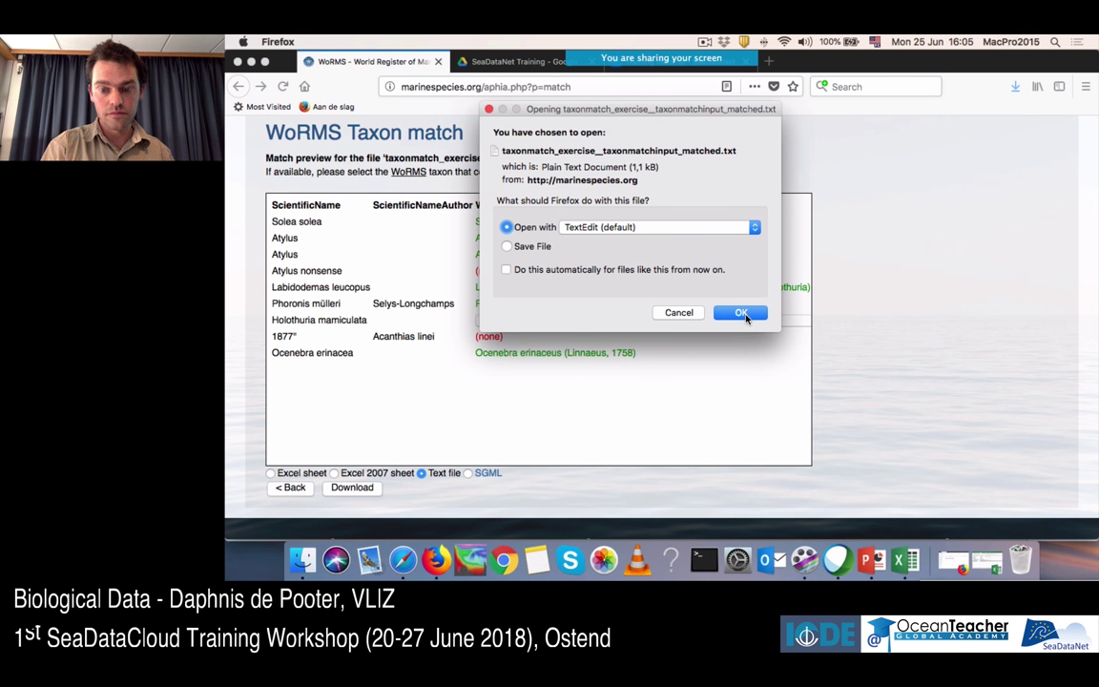
pyautogui.click(741, 312)
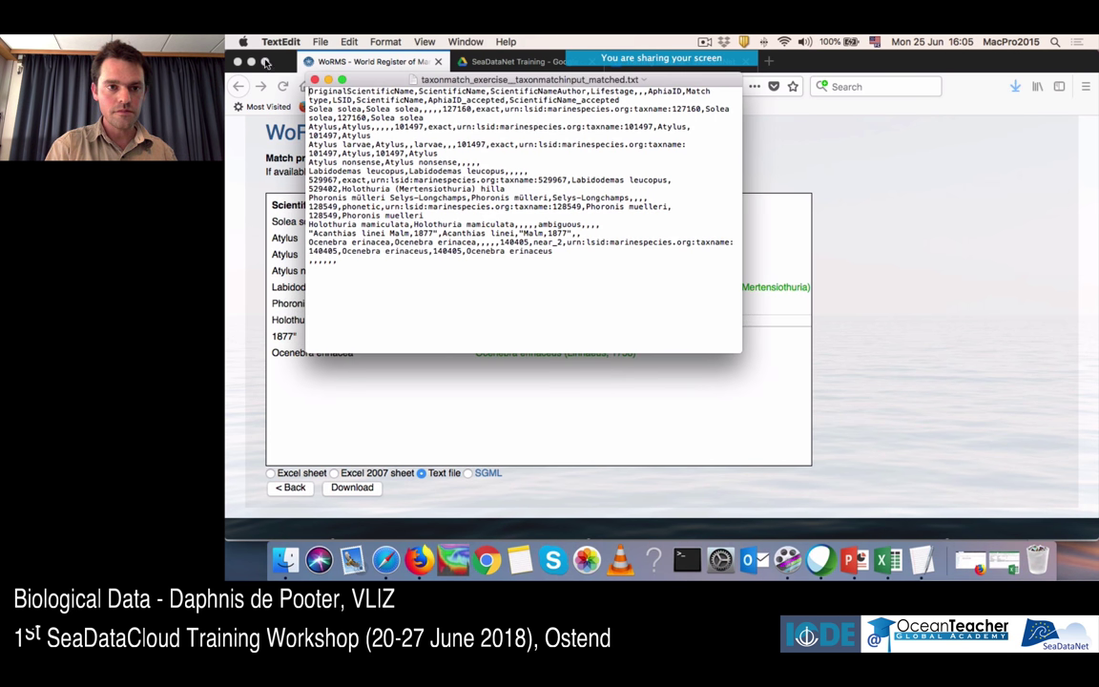
pyautogui.click(315, 80)
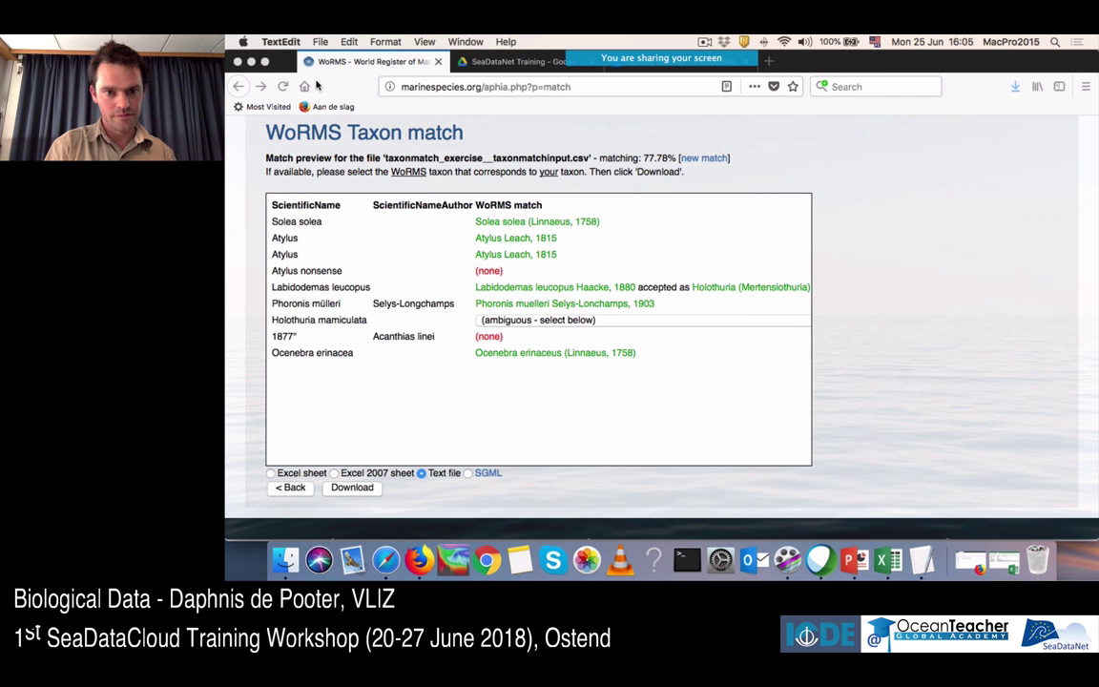
# - Download the match result as an Excel 2007 sheet and open it in Excel
pyautogui.click(334, 473)
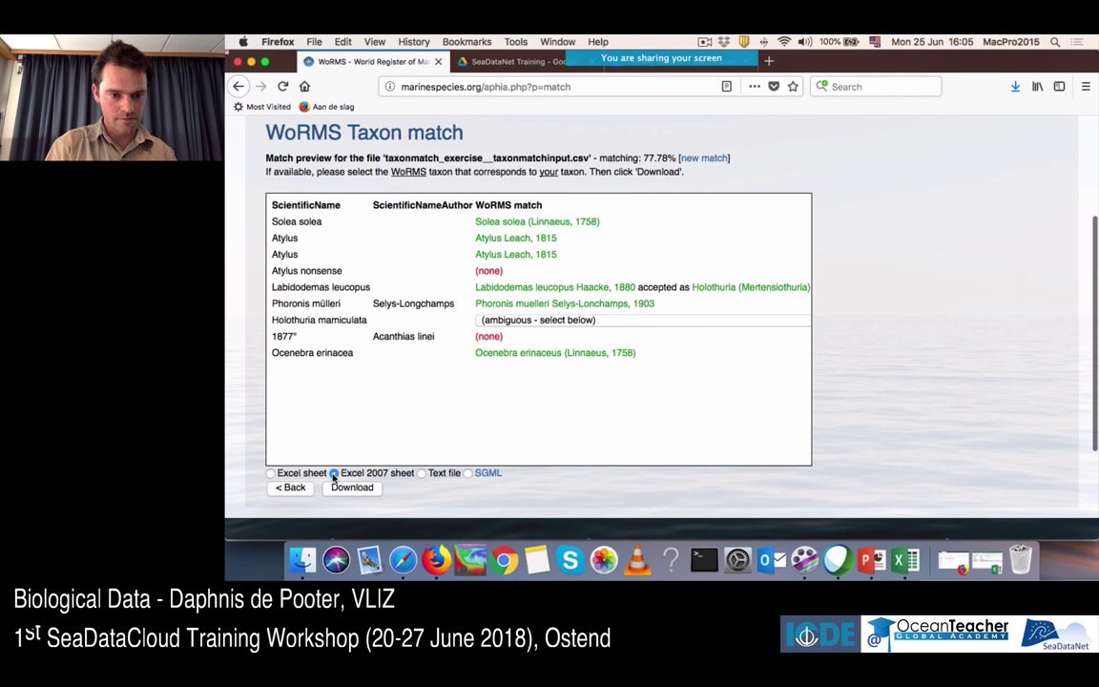
pyautogui.click(351, 487)
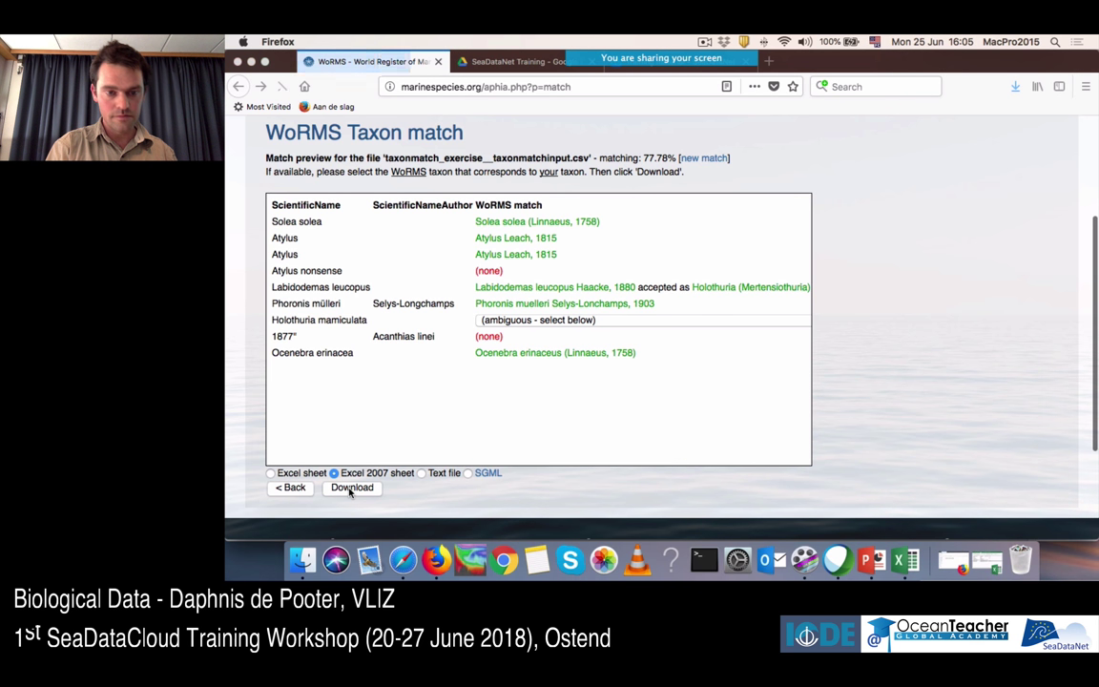
pyautogui.click(755, 314)
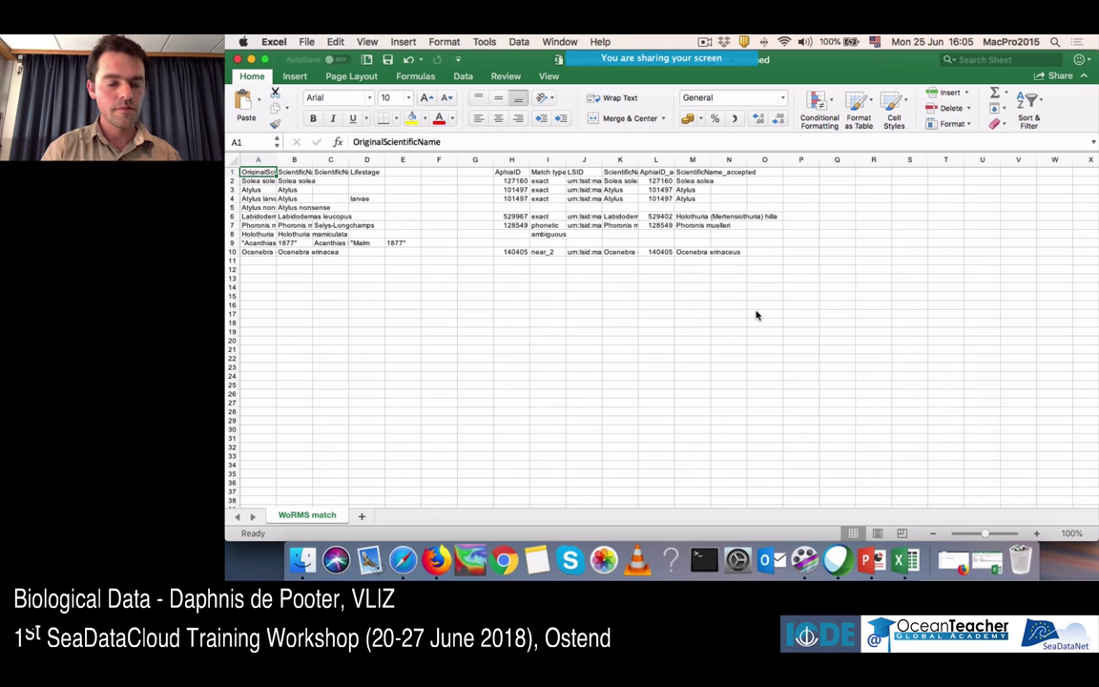
# - Widen the OriginalScientificName, ScientificName and LSID columns (A, B and J) so their contents fit
pyautogui.moveTo(313, 159); pyautogui.dragTo(355, 160)
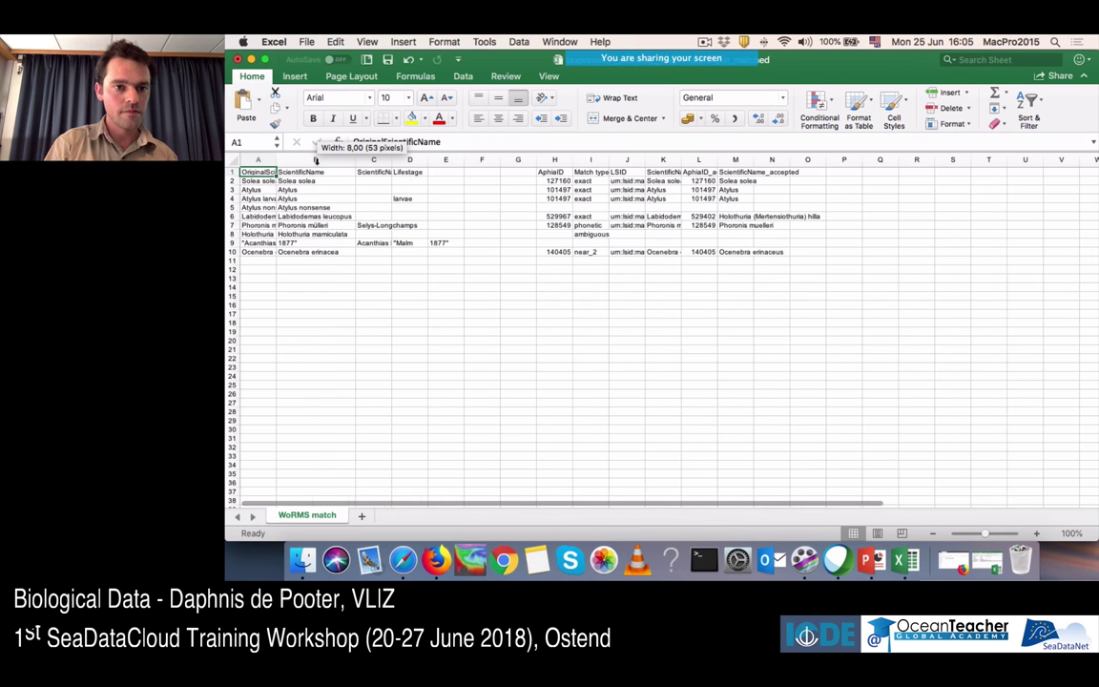
pyautogui.moveTo(276, 160); pyautogui.dragTo(353, 160)
pyautogui.click(392, 199)
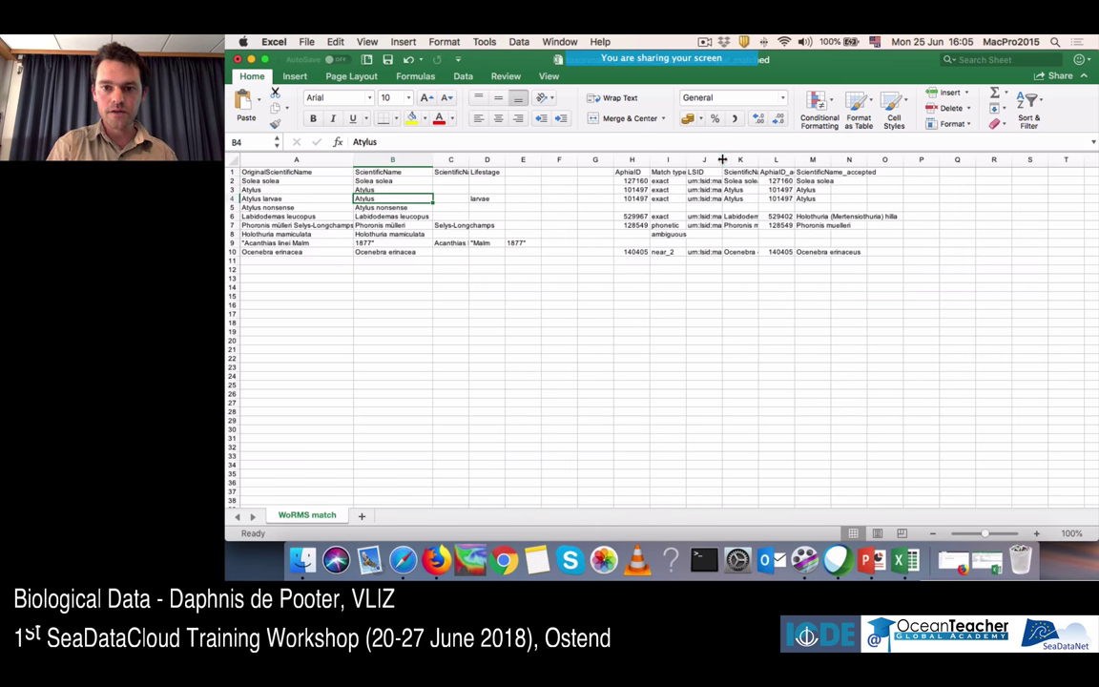
pyautogui.moveTo(722, 160); pyautogui.dragTo(876, 160)
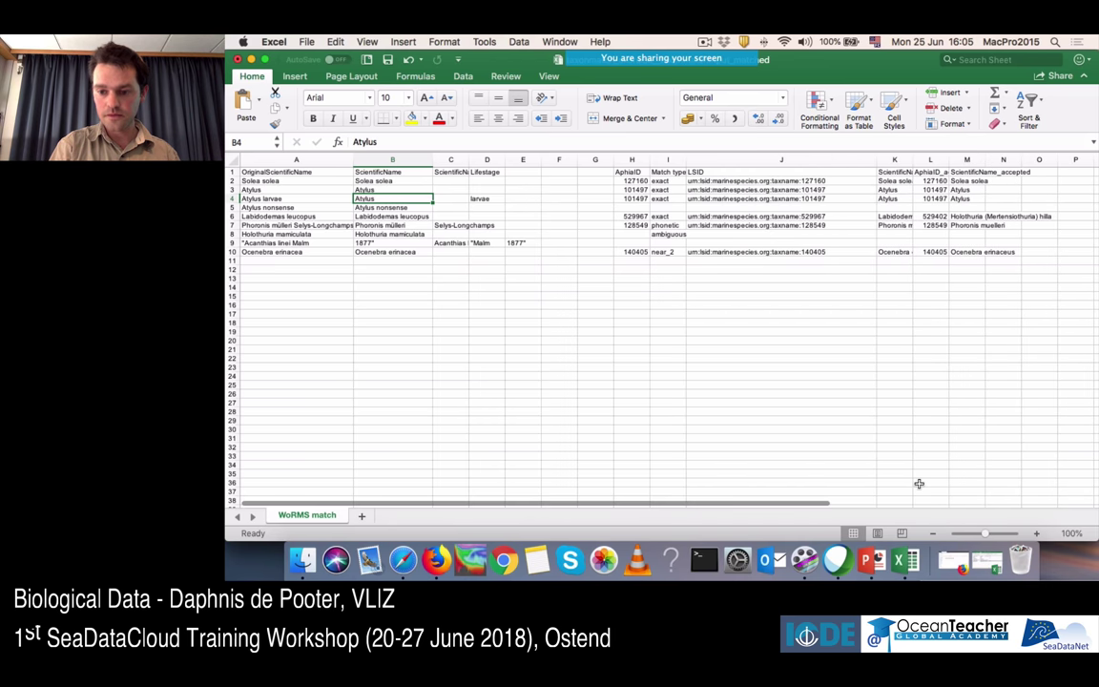
# - Enlarge the sheet to 209% and examine the AphiaID, Match type, LSID and accepted name columns
pyautogui.click(1001, 535)
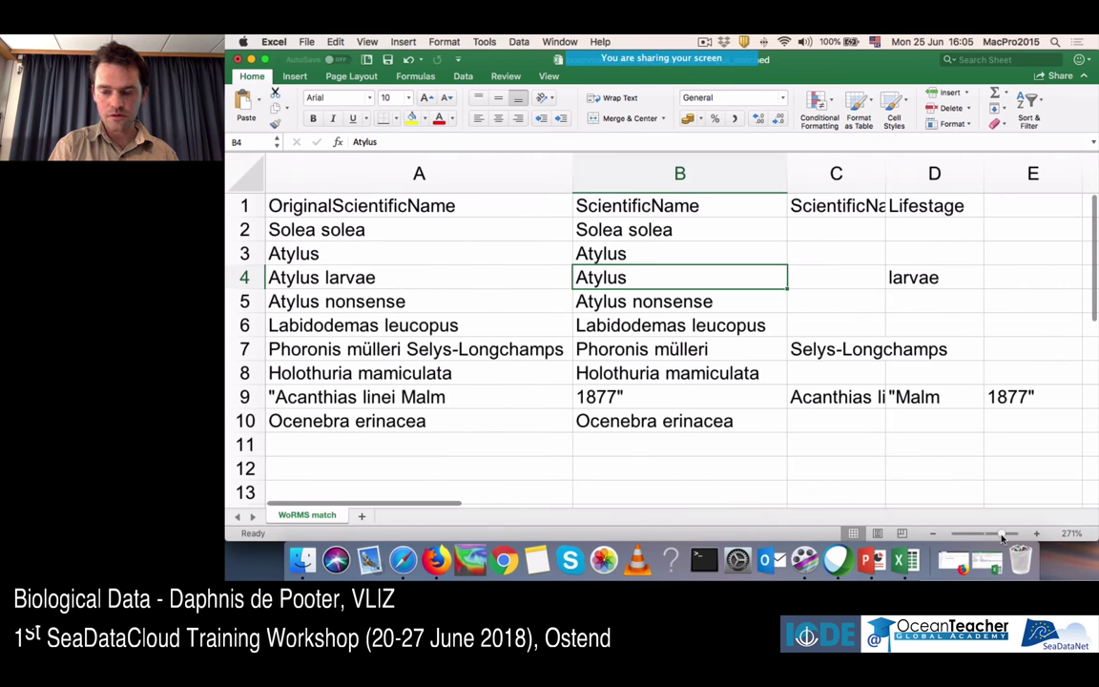
pyautogui.click(996, 536)
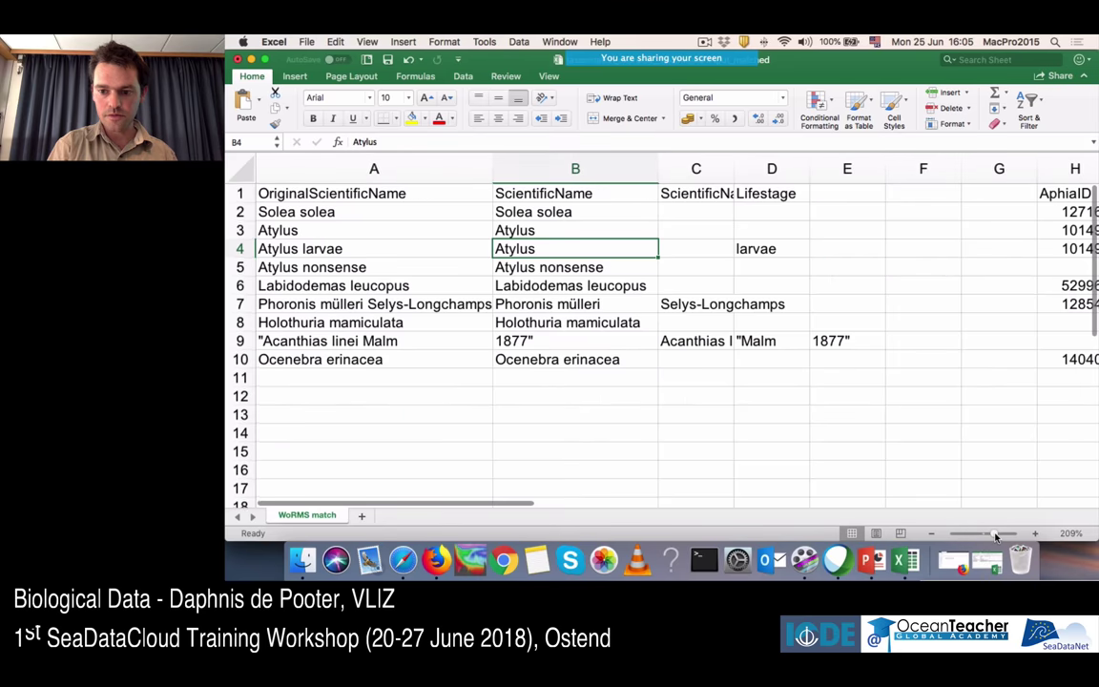
pyautogui.moveTo(496, 509); pyautogui.dragTo(721, 489)
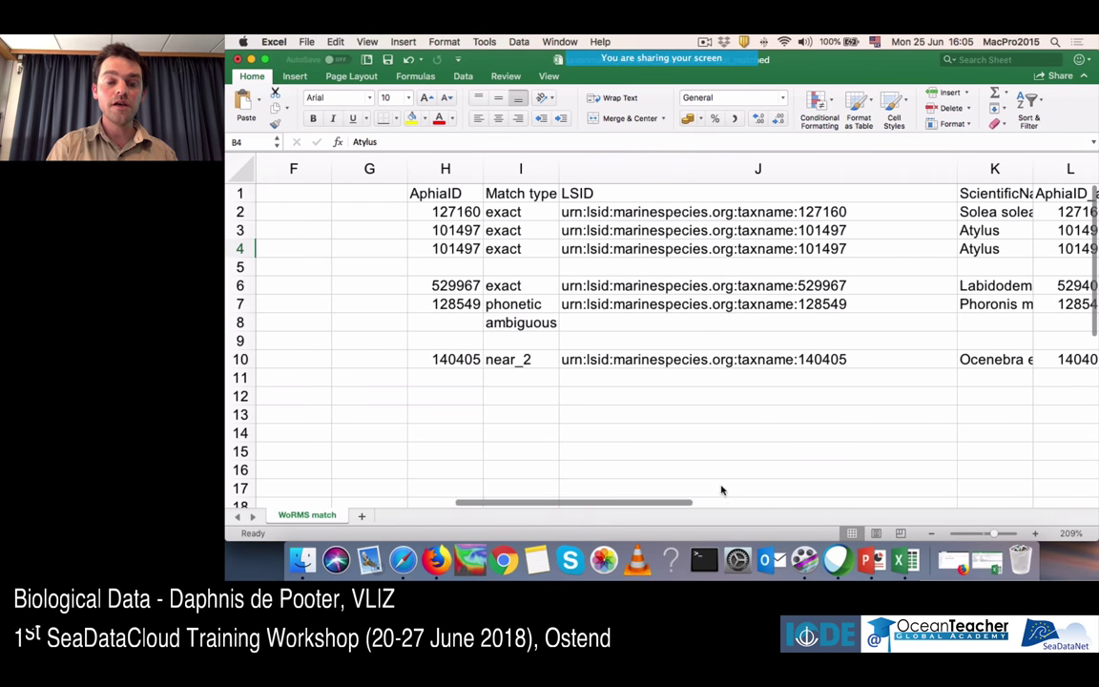
pyautogui.click(700, 237)
pyautogui.press('Down')
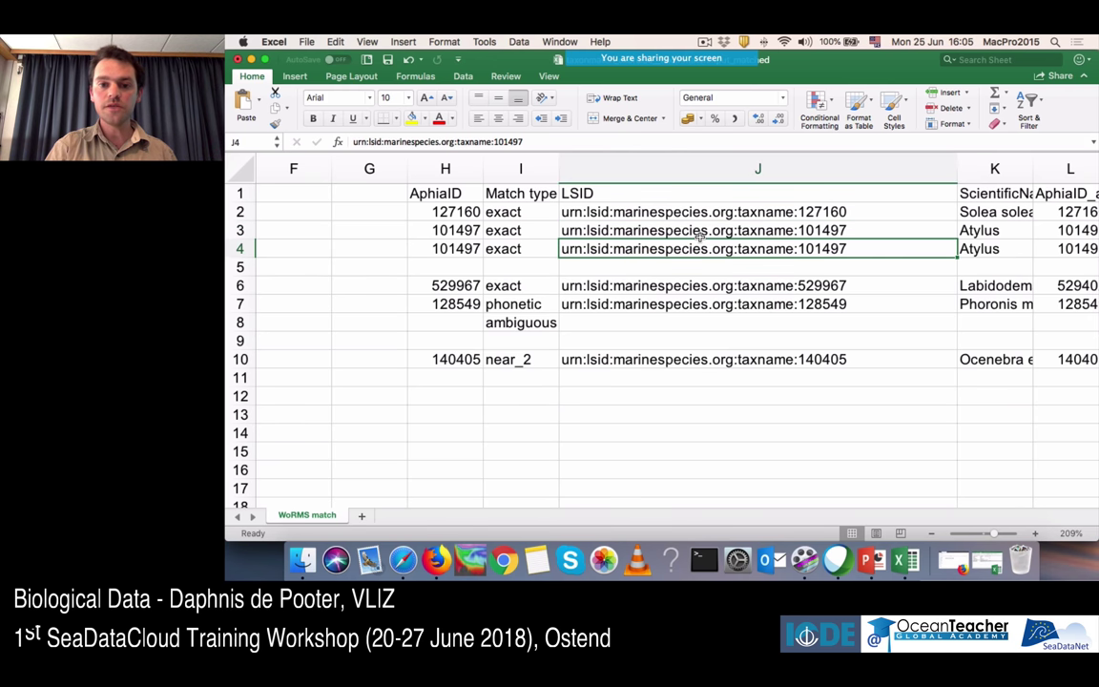
pyautogui.press('Up')
pyautogui.press('Right')
pyautogui.press('Right')
pyautogui.press('Right')
pyautogui.press('Right')
pyautogui.press('Right')
pyautogui.press('Right')
pyautogui.press('Right')
pyautogui.press('Right')
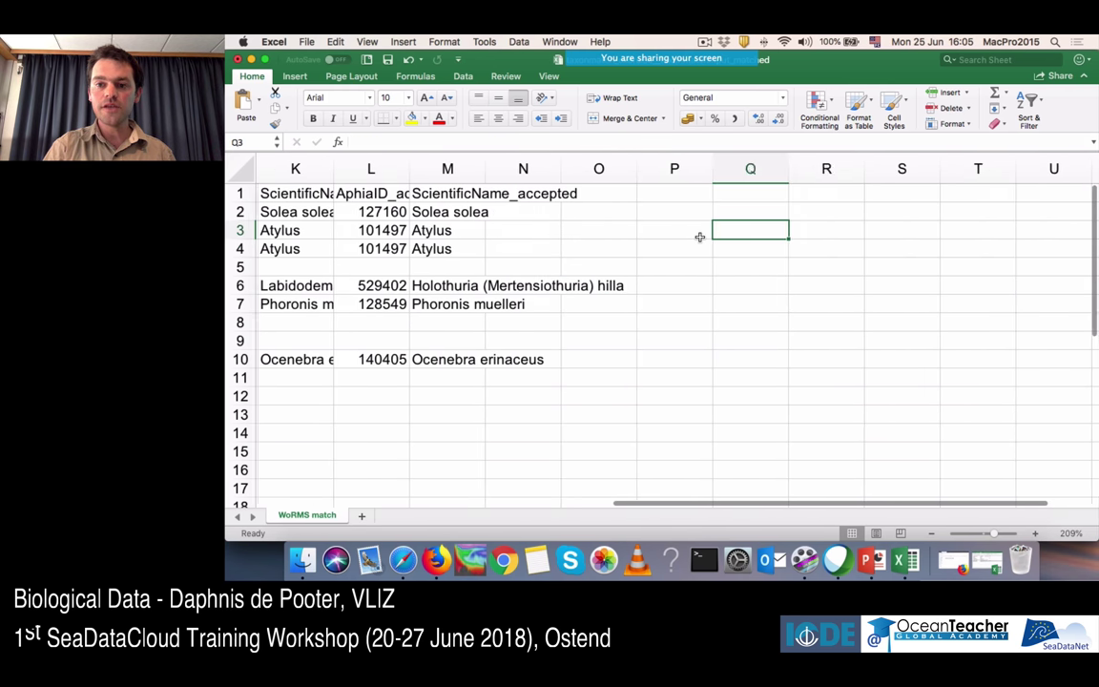
# - Widen the matched ScientificName, AphiaID_accepted and ScientificName_accepted columns (K, L and M) to fit their contents
pyautogui.doubleClick(334, 182)
pyautogui.click(331, 224)
pyautogui.hscroll(-3, 331, 225)
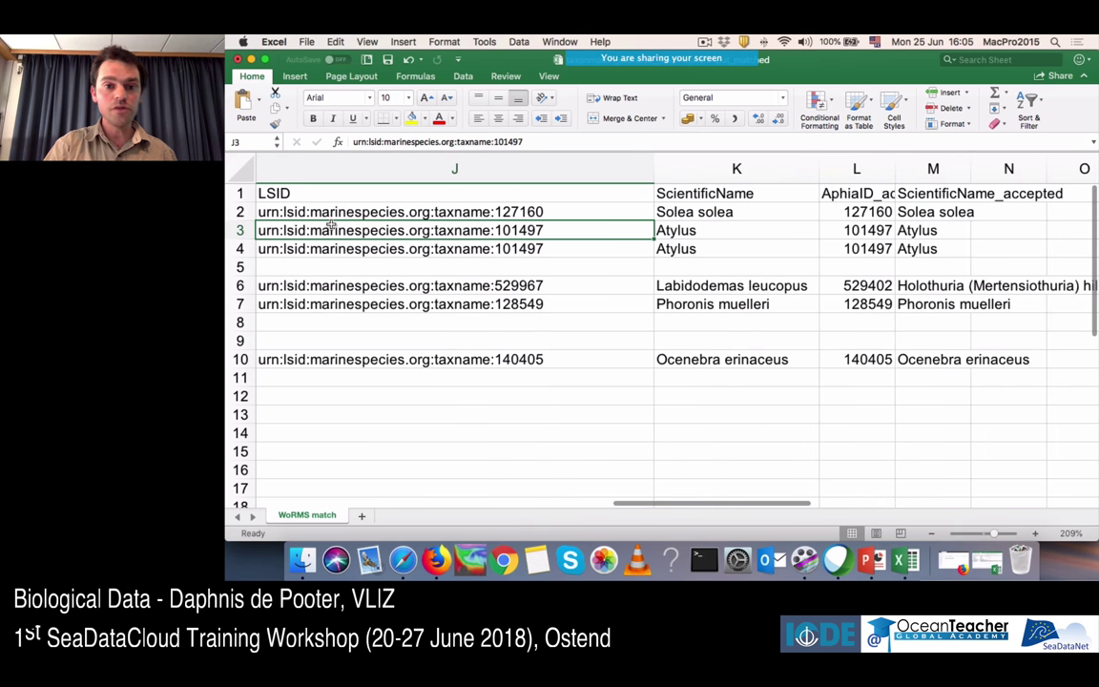
pyautogui.press('Right')
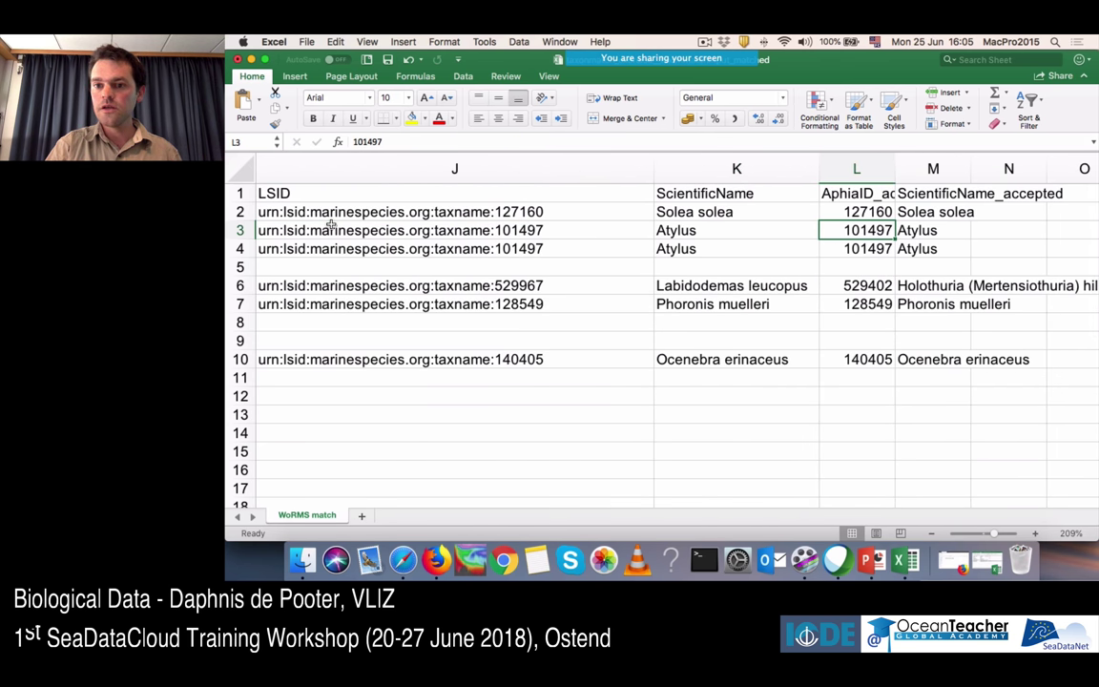
pyautogui.press('Right')
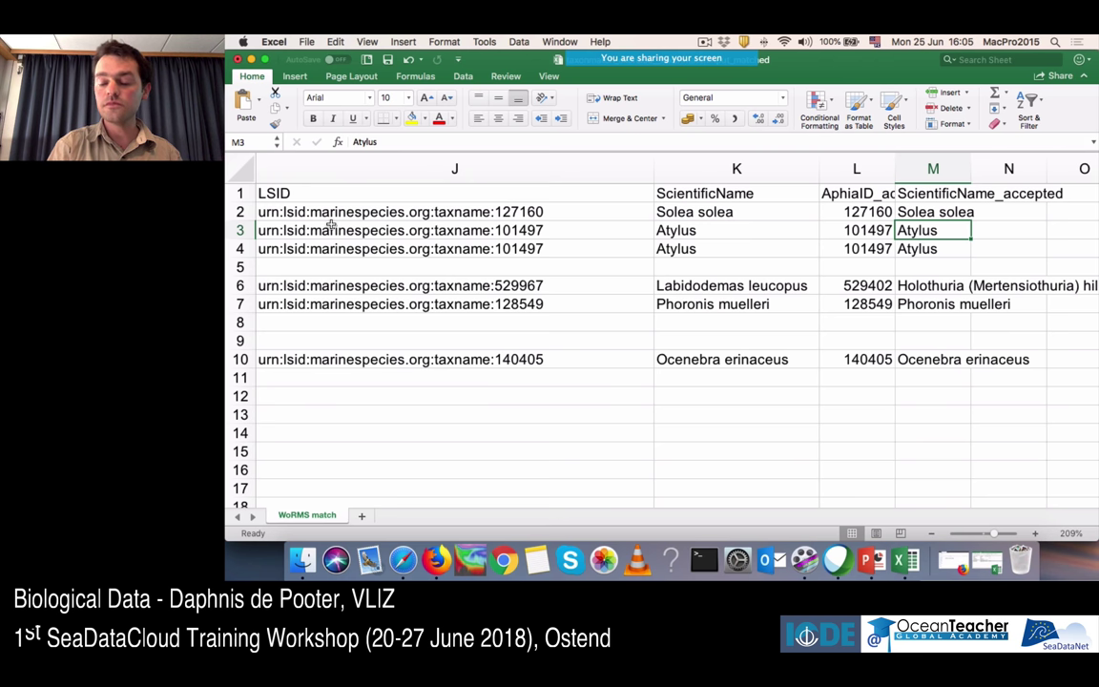
pyautogui.doubleClick(895, 169)
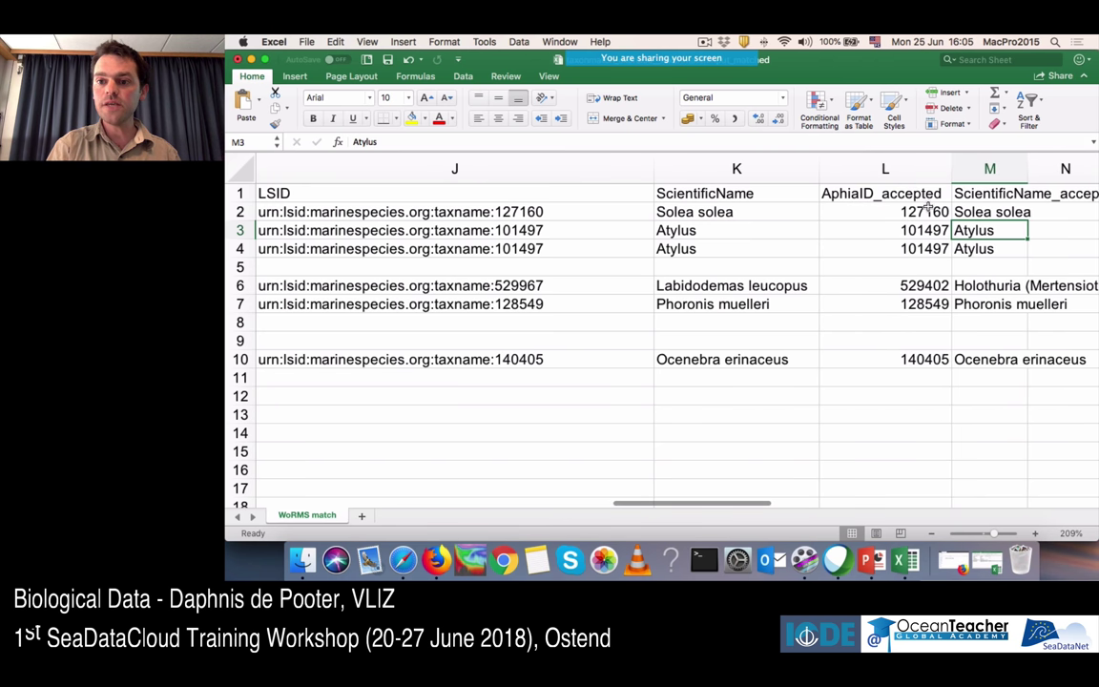
pyautogui.click(970, 318)
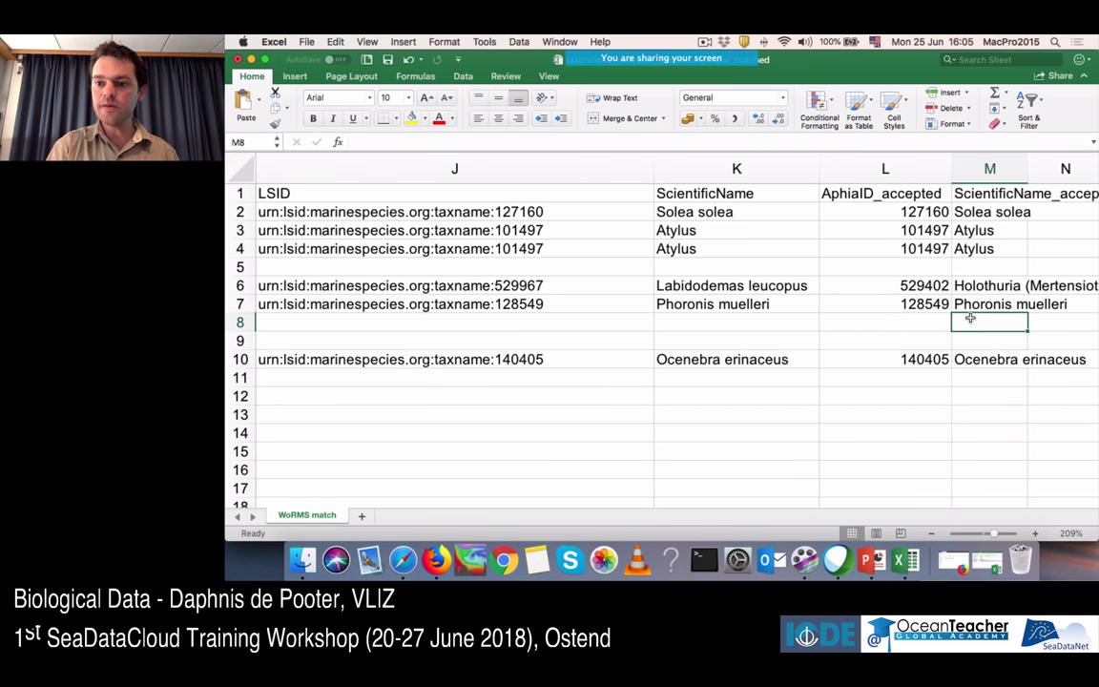
pyautogui.click(1032, 164)
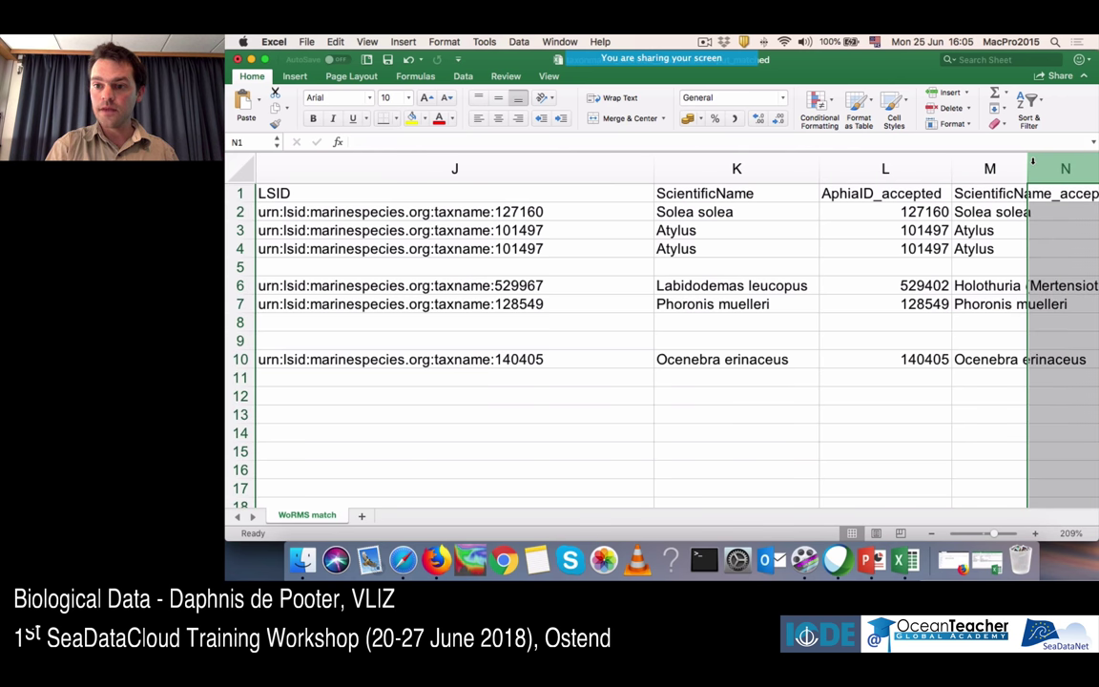
pyautogui.moveTo(1032, 162); pyautogui.dragTo(1092, 164)
pyautogui.click(1001, 286)
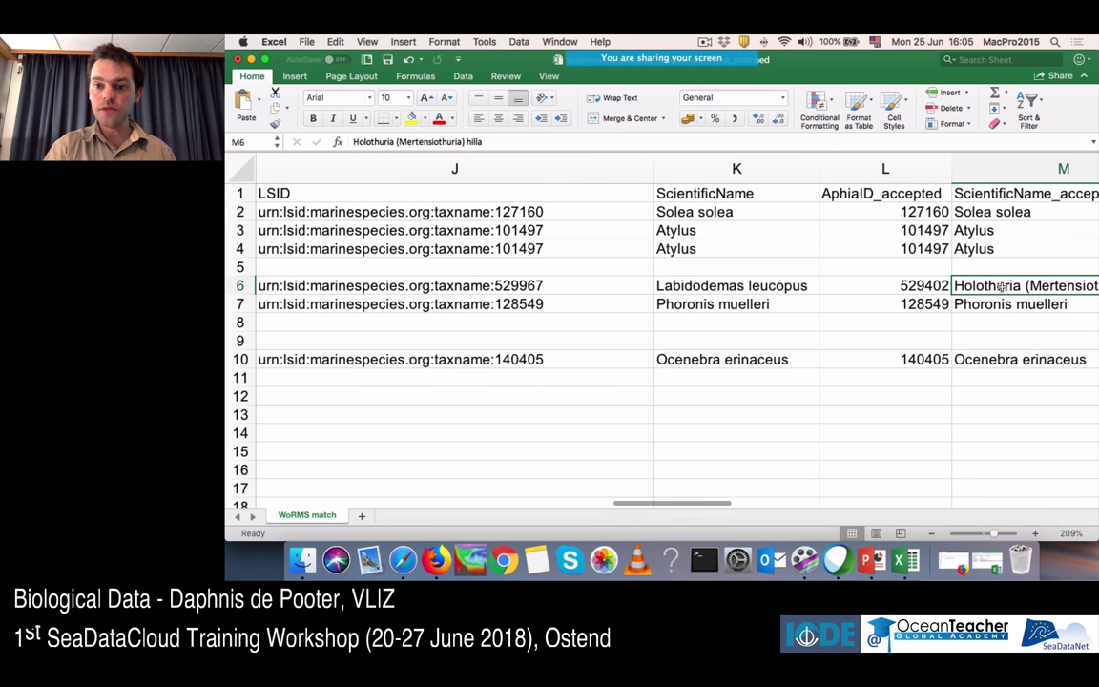
# - Compare the matched name Labidodemas leucopus in row 6 with its accepted scientific name
pyautogui.hscroll(3, 1001, 286)
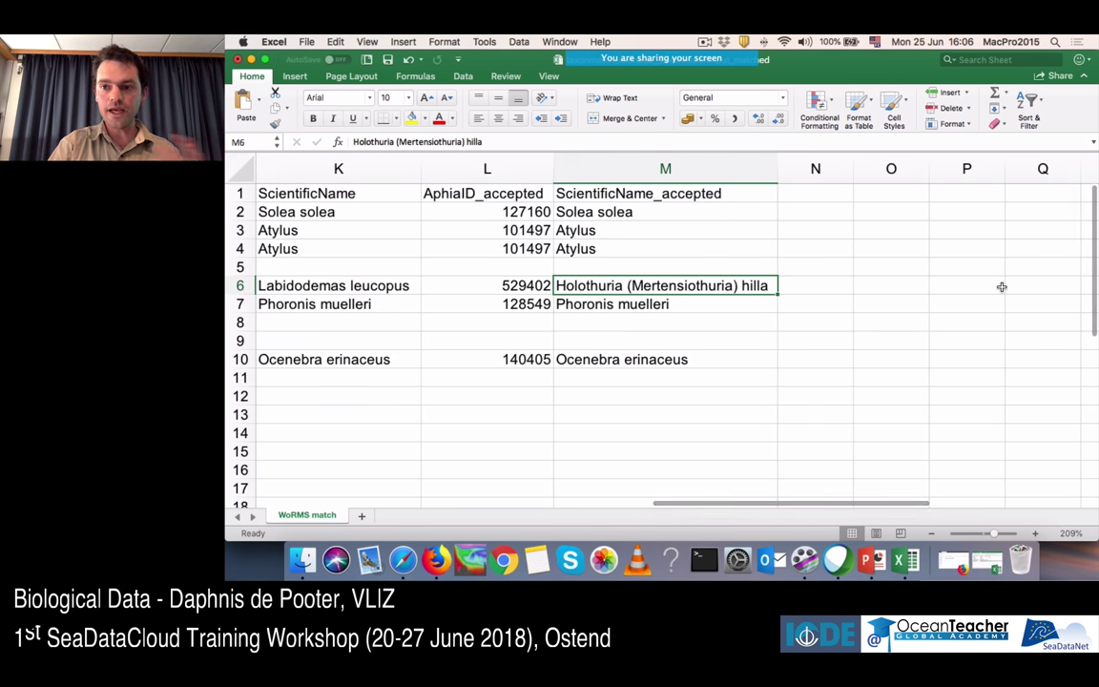
pyautogui.press('Left')
pyautogui.press('Left')
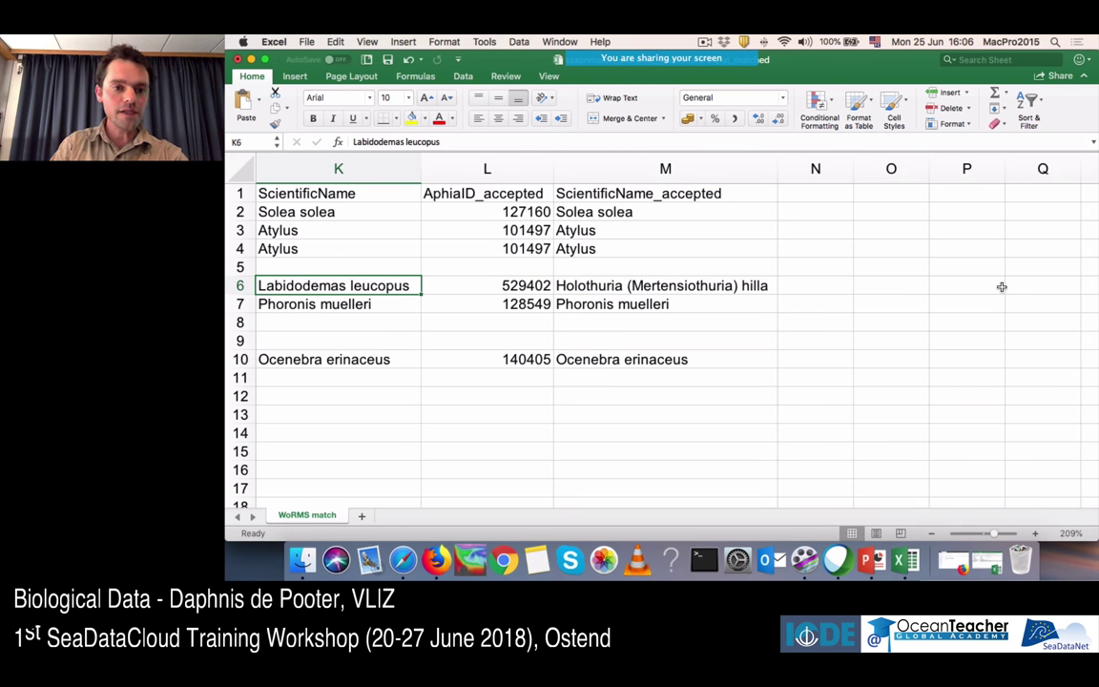
pyautogui.press('Right')
pyautogui.press('Right')
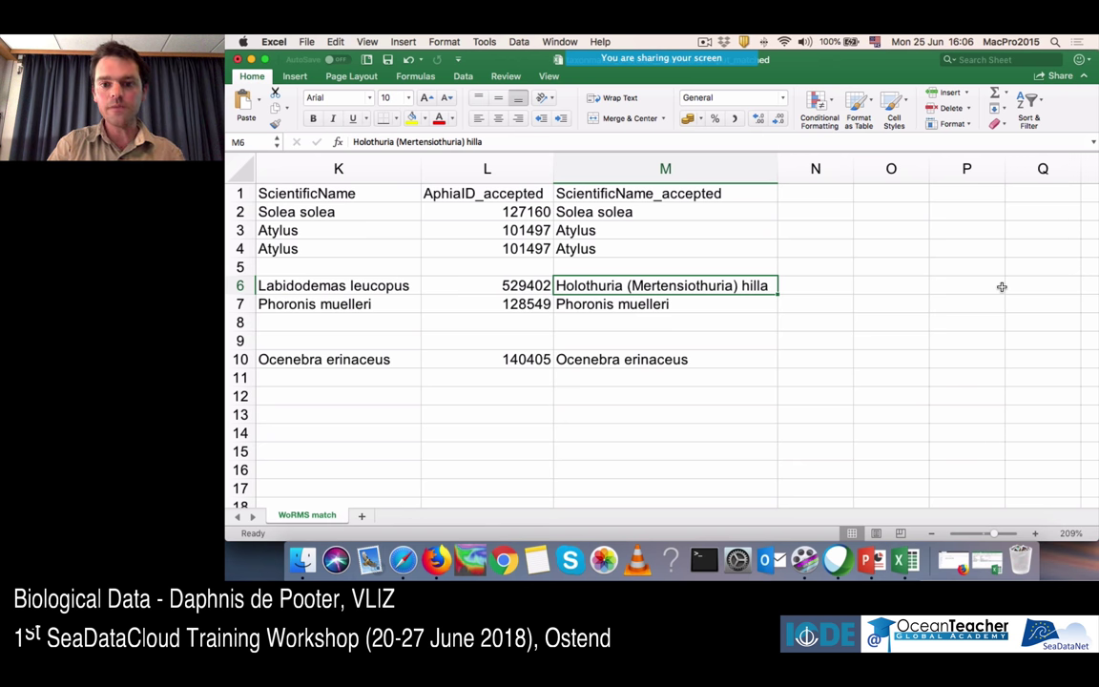
# - Trace row 6 back from its accepted name through LSID and match type to the original Labidodemas leucopus entry
pyautogui.press('Down')
pyautogui.press('Up')
pyautogui.press('Left')
pyautogui.press('Left')
pyautogui.press('Left')
pyautogui.press('Left')
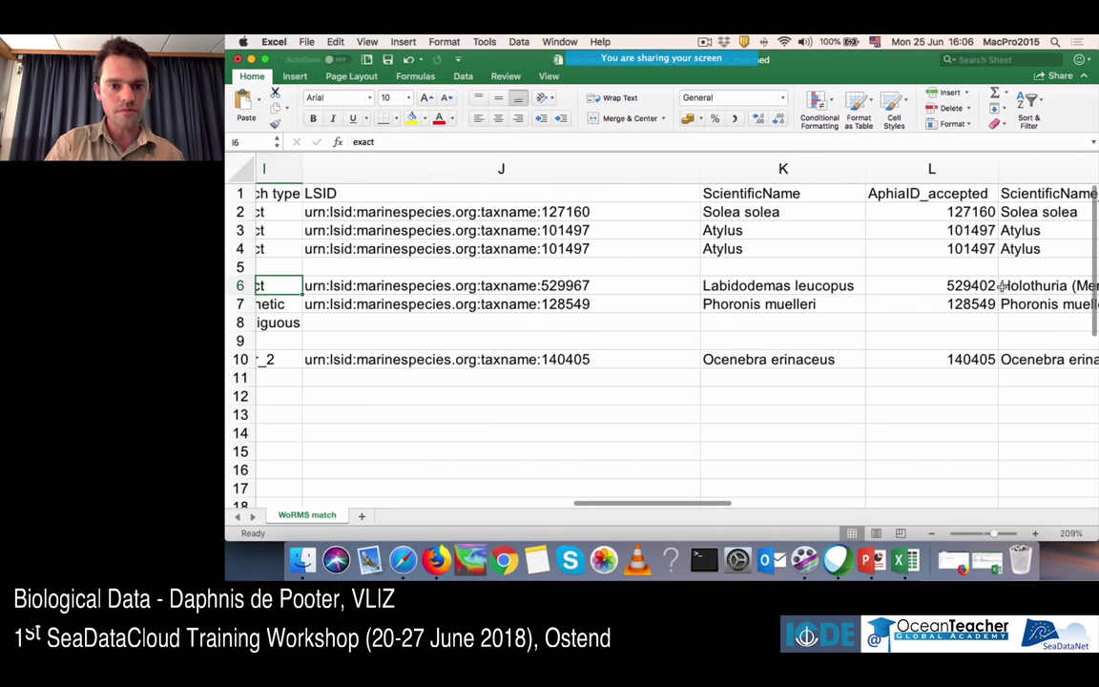
pyautogui.press('Left')
pyautogui.press('Left')
pyautogui.press('Left')
pyautogui.press('Left')
pyautogui.press('Left')
pyautogui.press('Left')
pyautogui.press('Left')
pyautogui.press('Right')
pyautogui.press('Right')
pyautogui.press('Right')
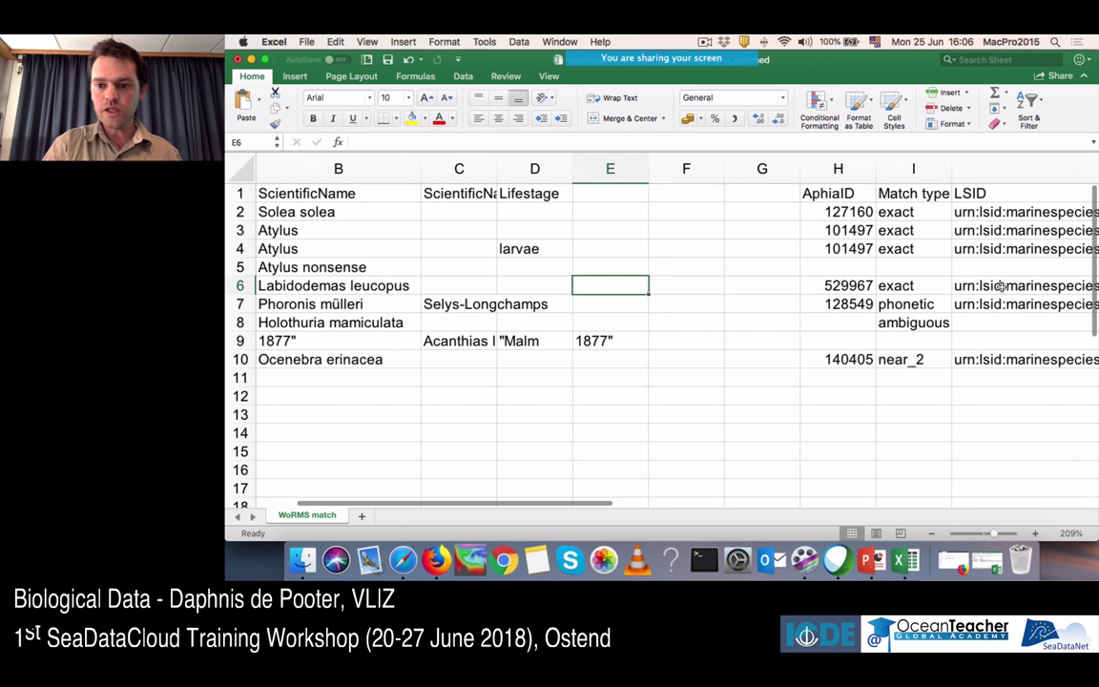
# - Examine the Match type column from the exact matches down to the near_2 match in row 10
pyautogui.press('Right')
pyautogui.press('Right')
pyautogui.press('Right')
pyautogui.press('Down')
pyautogui.press('Right')
pyautogui.press('Up')
pyautogui.press('Up')
pyautogui.press('Up')
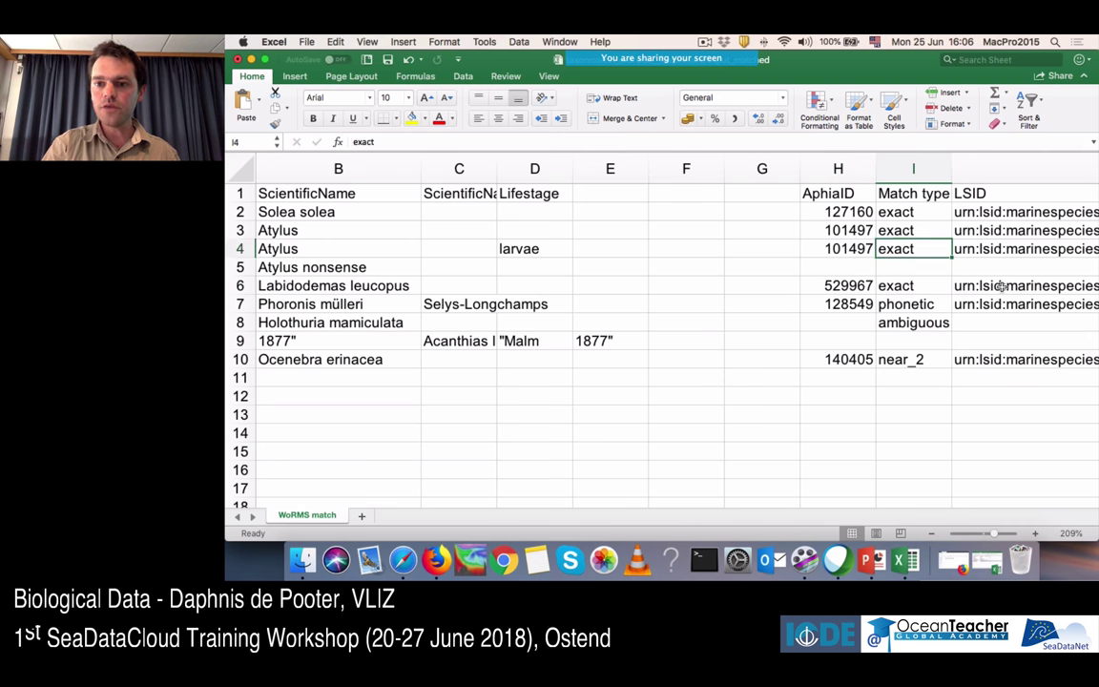
pyautogui.press('Down')
pyautogui.press('Down')
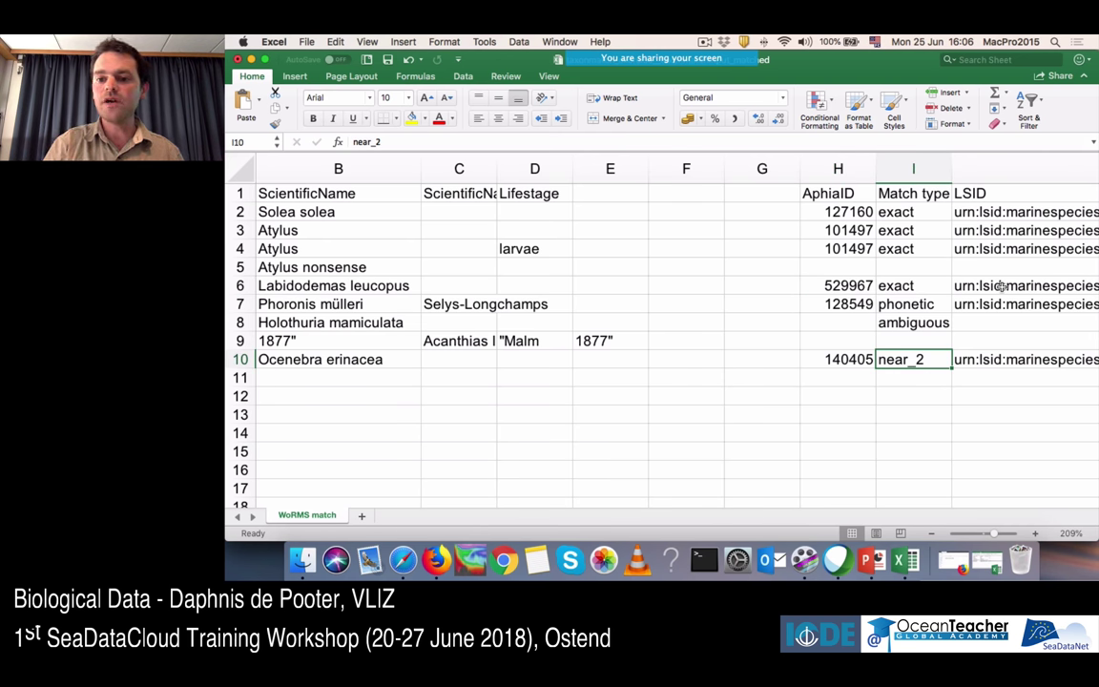
# - Compare the submitted name Ocenebra erinacea in row 10 with its matched ScientificName
pyautogui.press('Left')
pyautogui.press('Right')
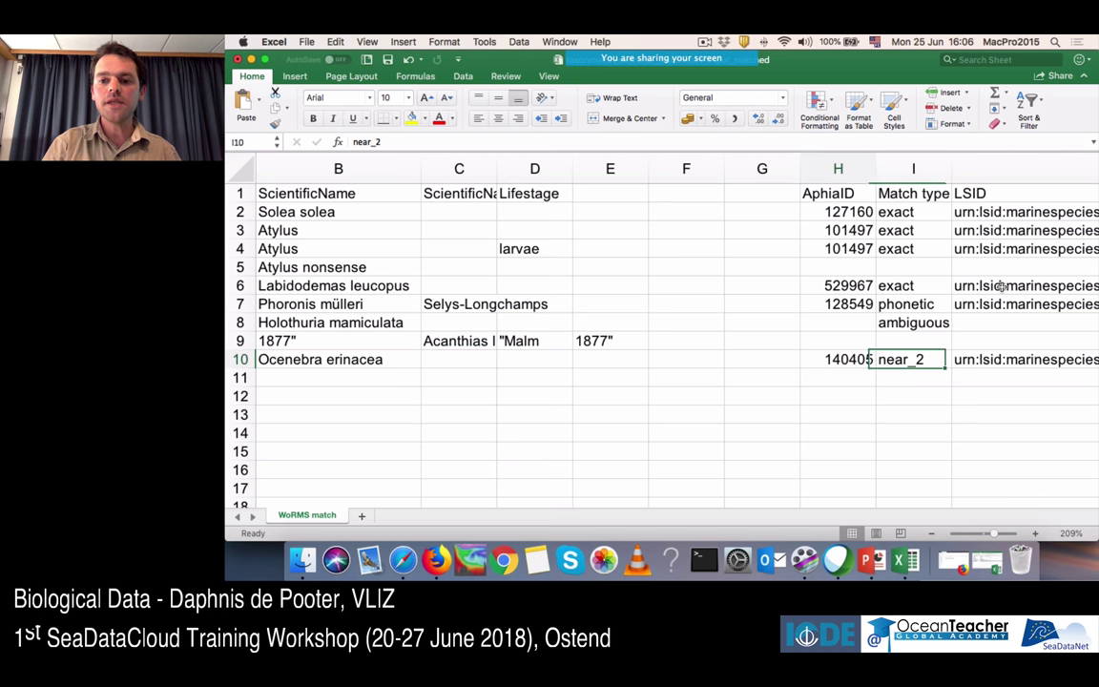
pyautogui.press('Right')
pyautogui.press('Left')
pyautogui.press('Left')
pyautogui.press('Left')
pyautogui.press('Left')
pyautogui.press('Left')
pyautogui.press('Left')
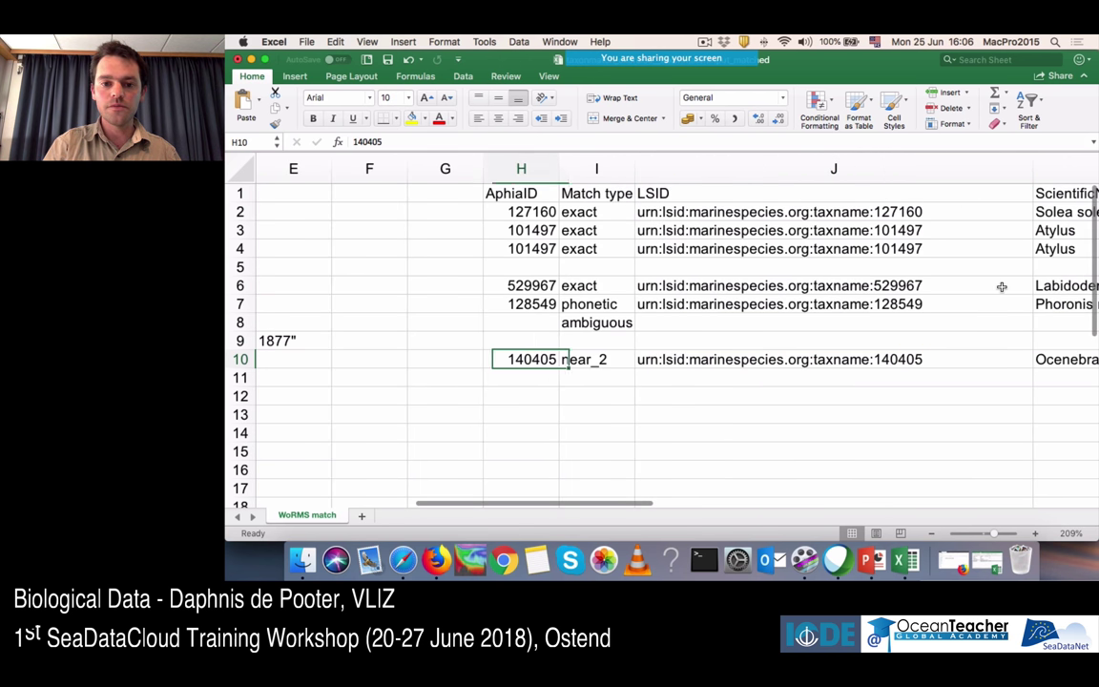
pyautogui.press('Left')
pyautogui.press('Left')
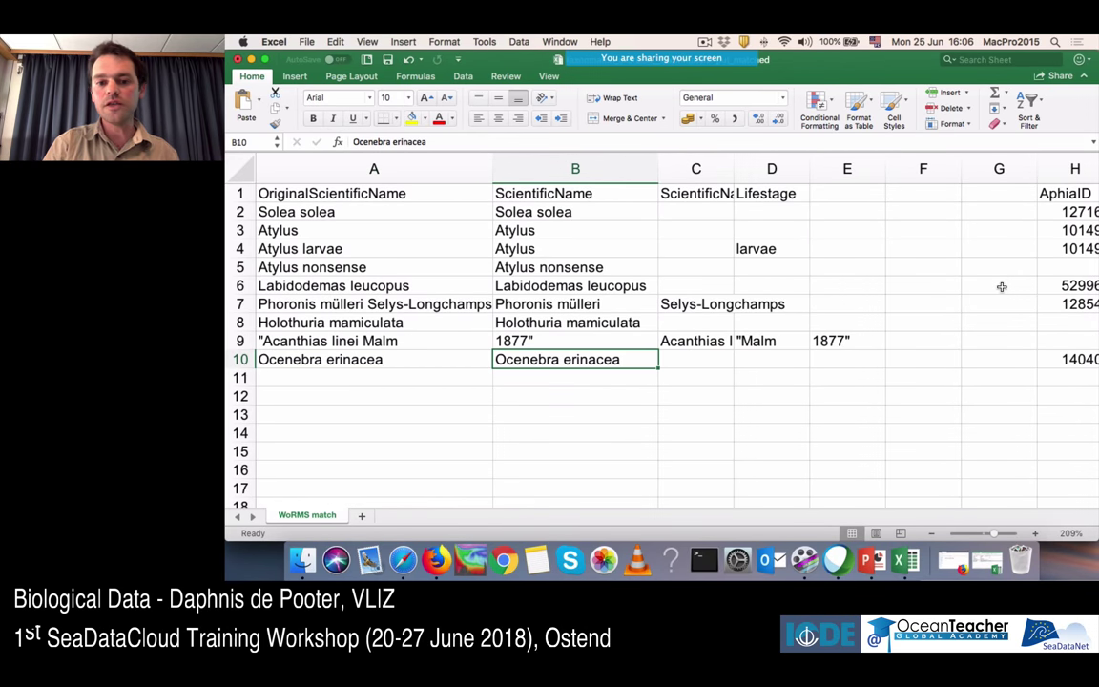
pyautogui.press('Right')
pyautogui.press('Right')
pyautogui.press('Right')
pyautogui.press('Right')
pyautogui.press('Right')
pyautogui.press('Right')
pyautogui.press('Right')
pyautogui.press('Right')
pyautogui.press('Right')
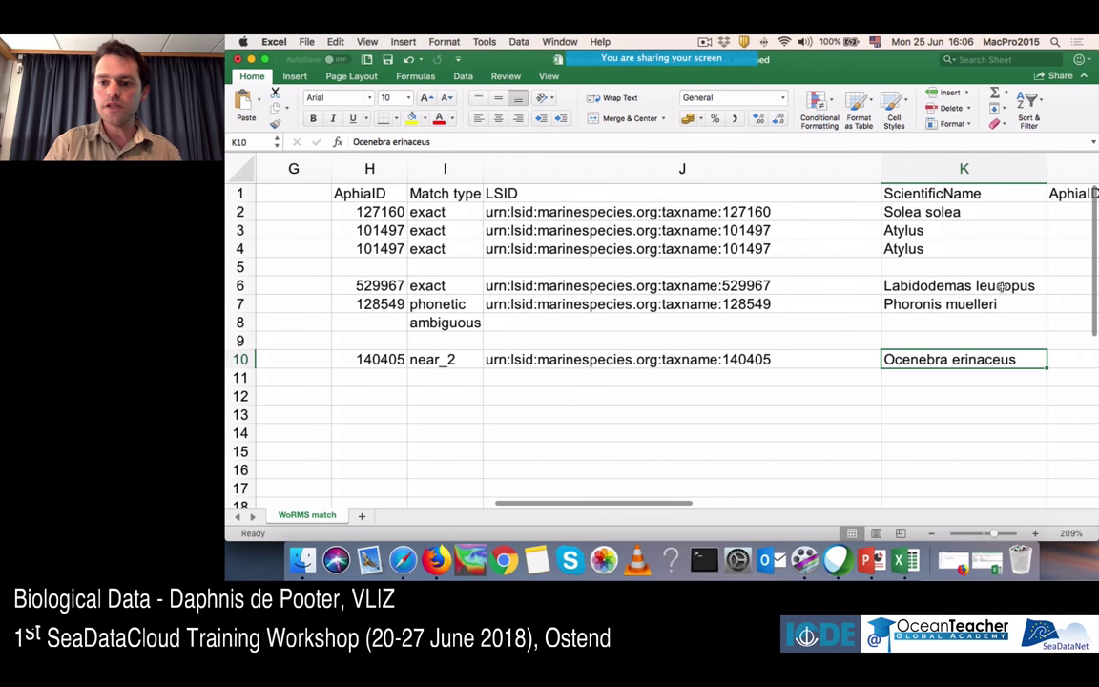
pyautogui.hscroll(3, 1001, 285)
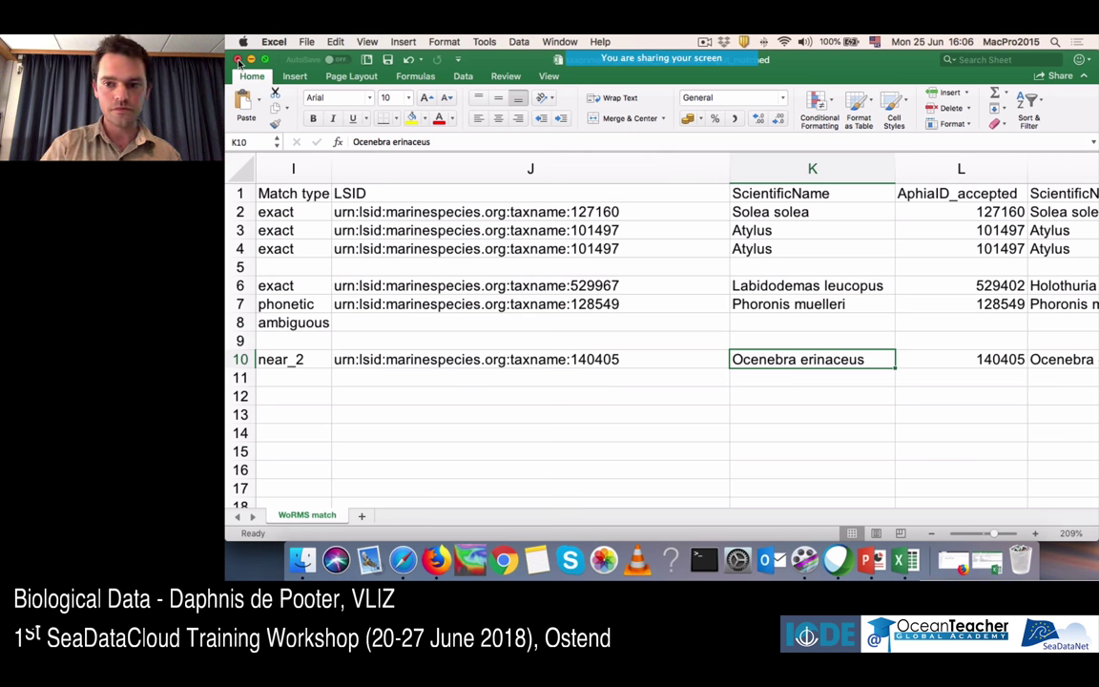
# - Check how the original Acanthias linei name in row 9 was split across the input columns
pyautogui.press('Up')
pyautogui.press('Left')
pyautogui.press('Left')
pyautogui.press('Left')
pyautogui.press('Left')
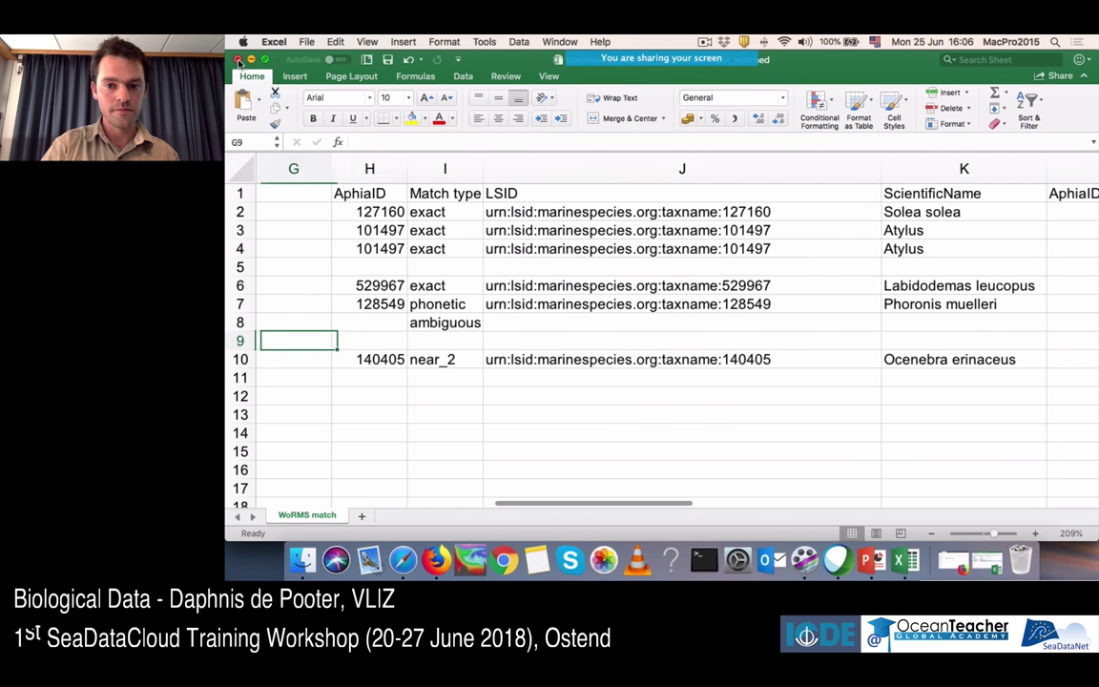
pyautogui.press('Home')
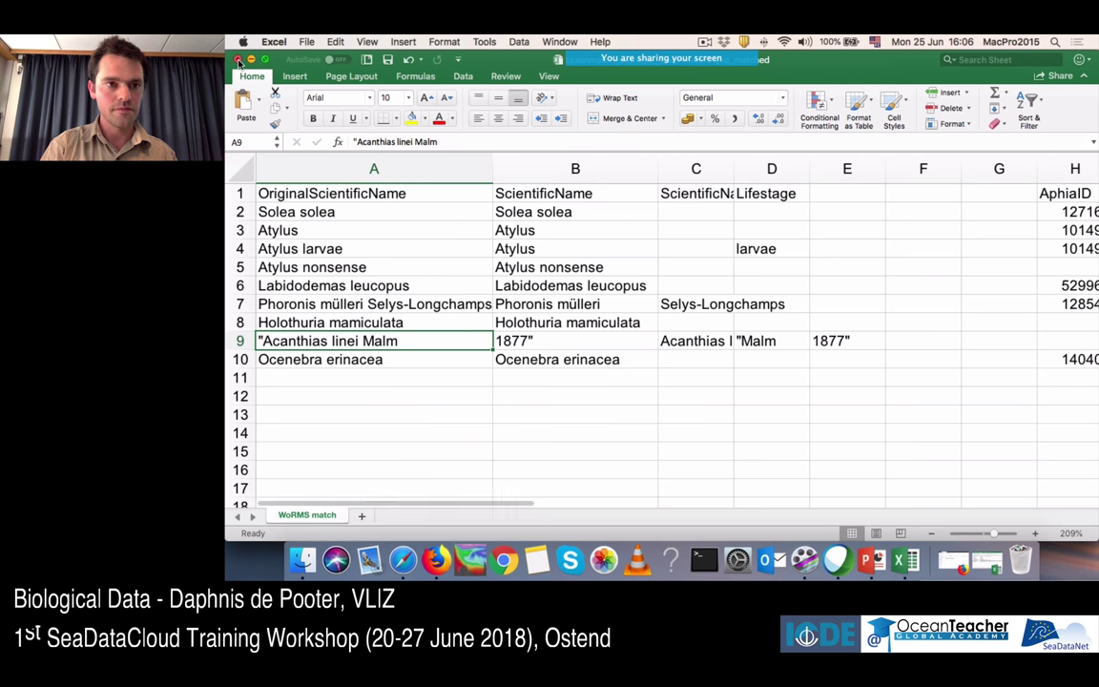
# - Close the matched workbook without saving and return to the Class Exercise: Taxonmatch page in the browser
pyautogui.click(237, 59)
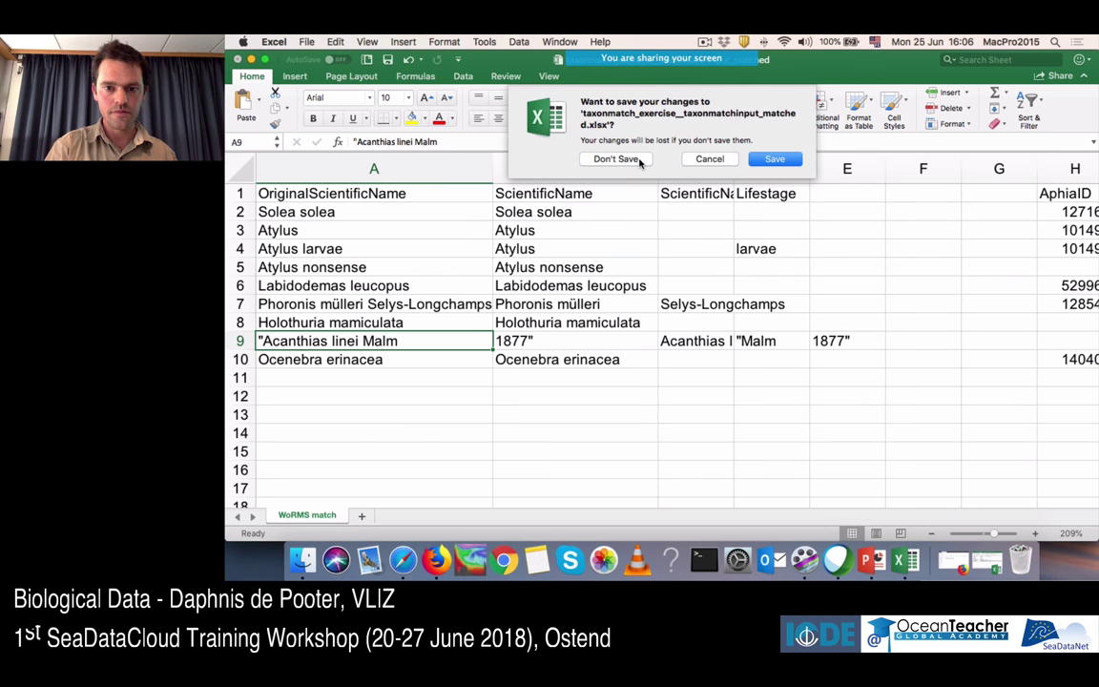
pyautogui.click(601, 158)
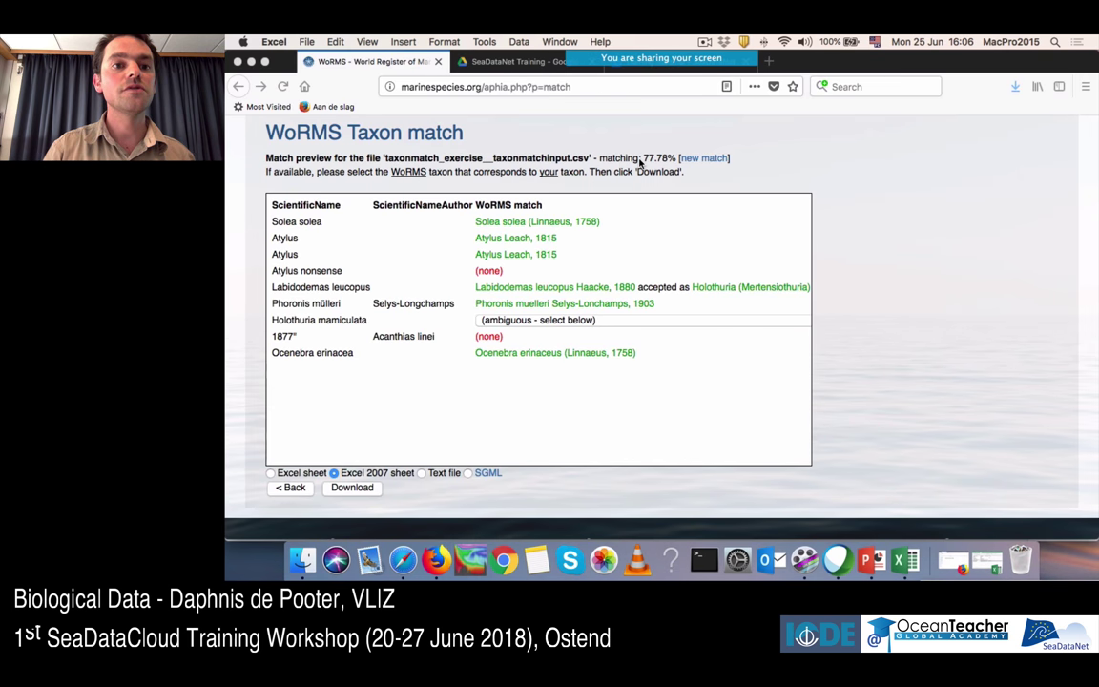
pyautogui.click(238, 86)
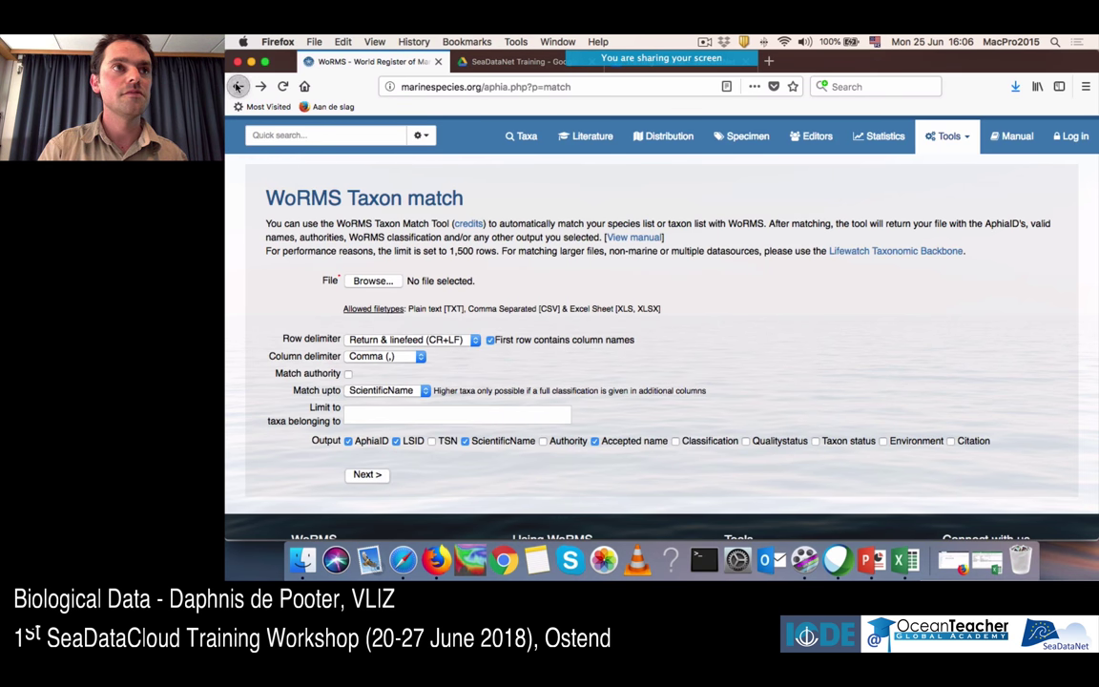
pyautogui.click(238, 86)
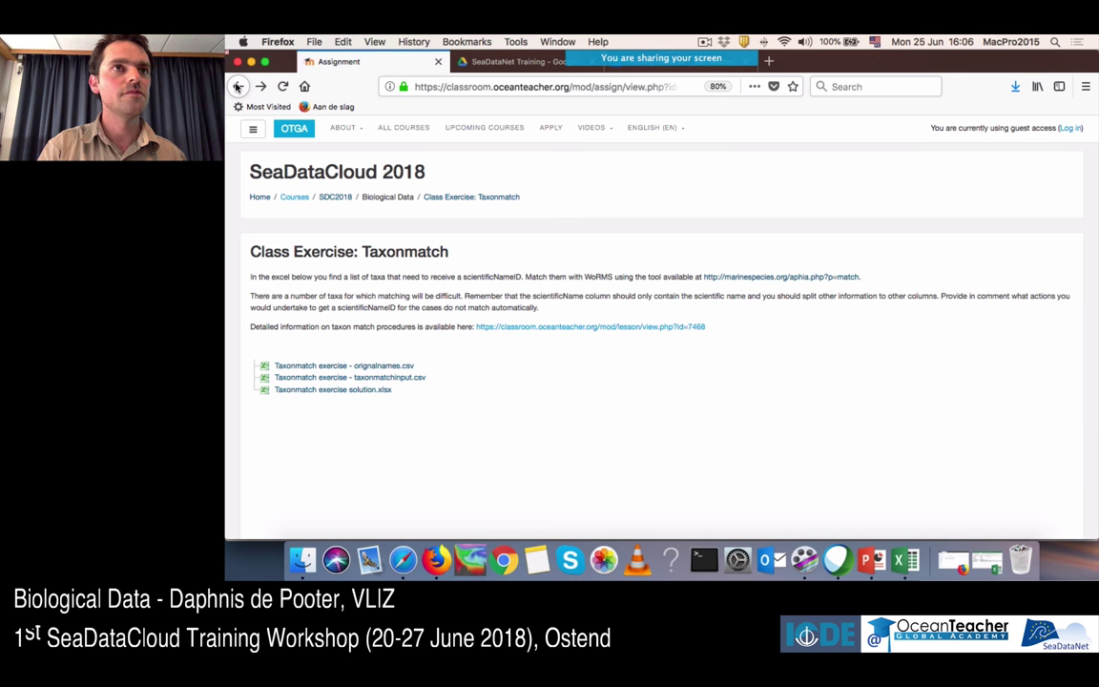
# - Open Taxonmatch exercise solution.xlsx in Excel and read the comment for Atylus nonsense in row 5
pyautogui.click(336, 391)
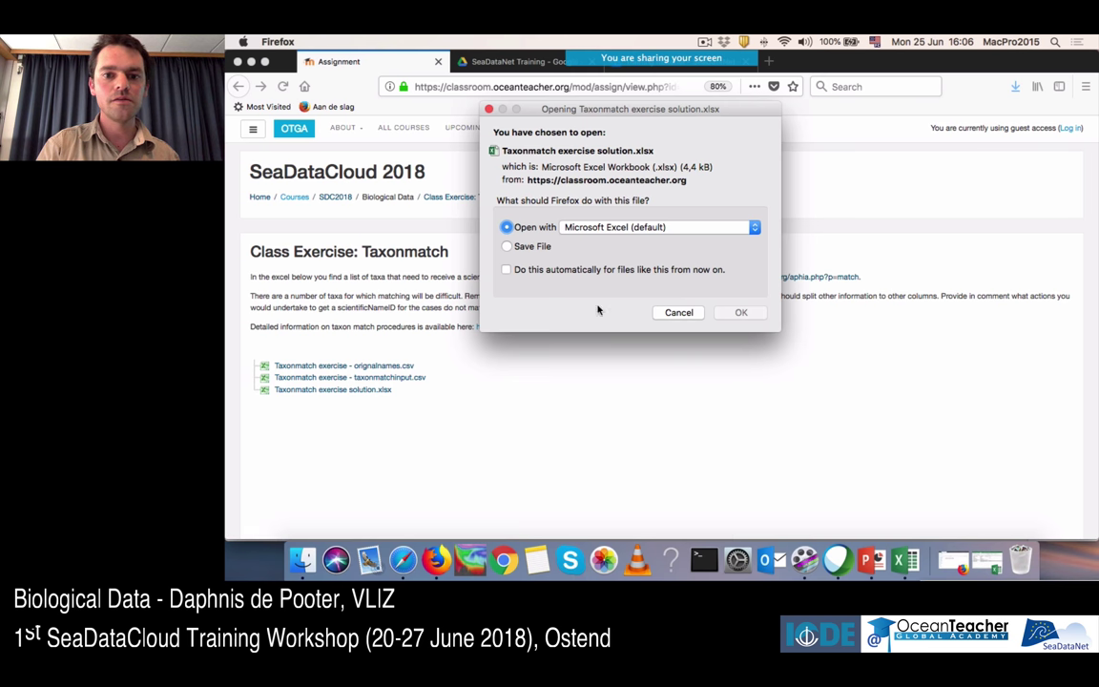
pyautogui.click(760, 315)
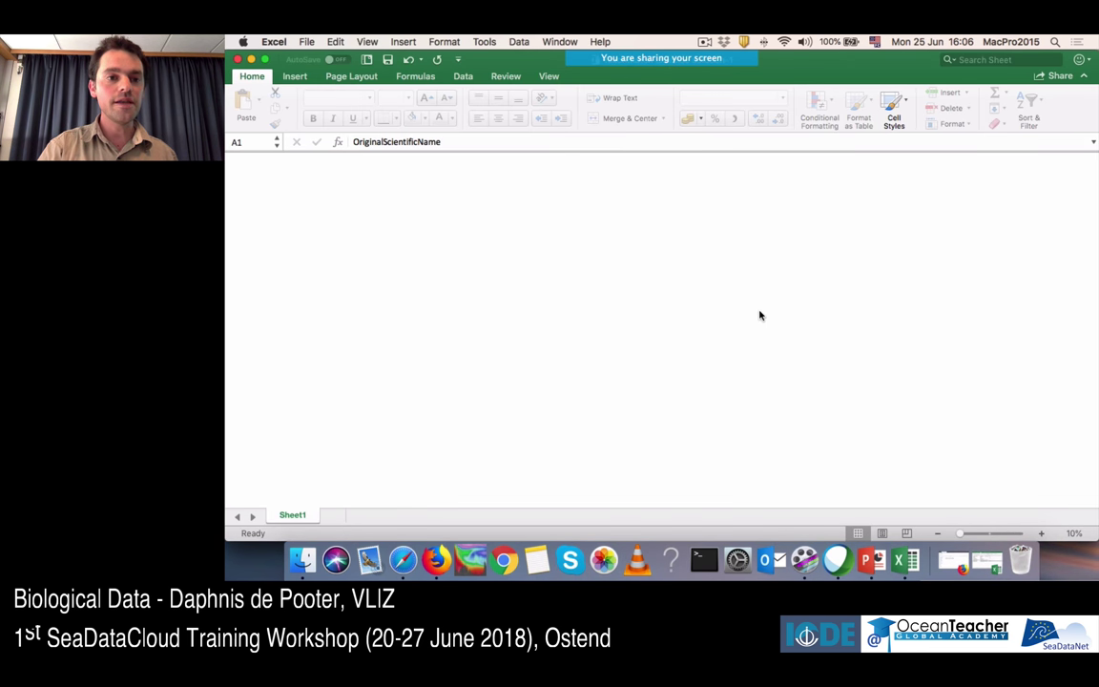
pyautogui.press('Down')
pyautogui.press('Down')
pyautogui.press('Down')
pyautogui.press('Down')
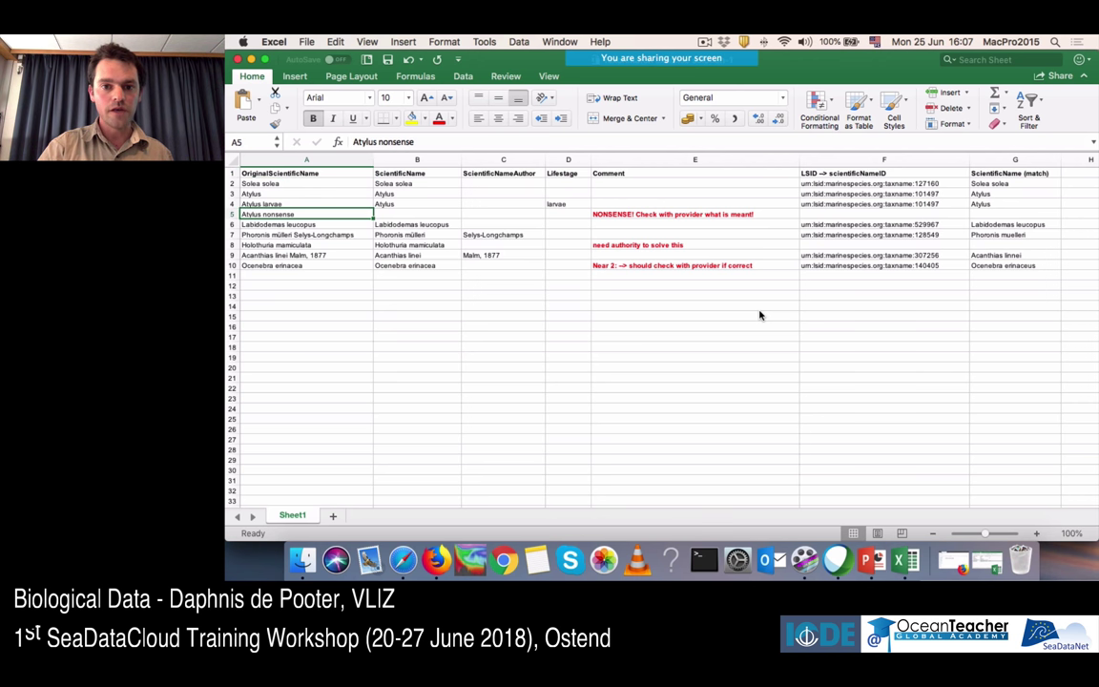
pyautogui.press('Right')
pyautogui.press('Right')
pyautogui.press('Right')
pyautogui.press('Right')
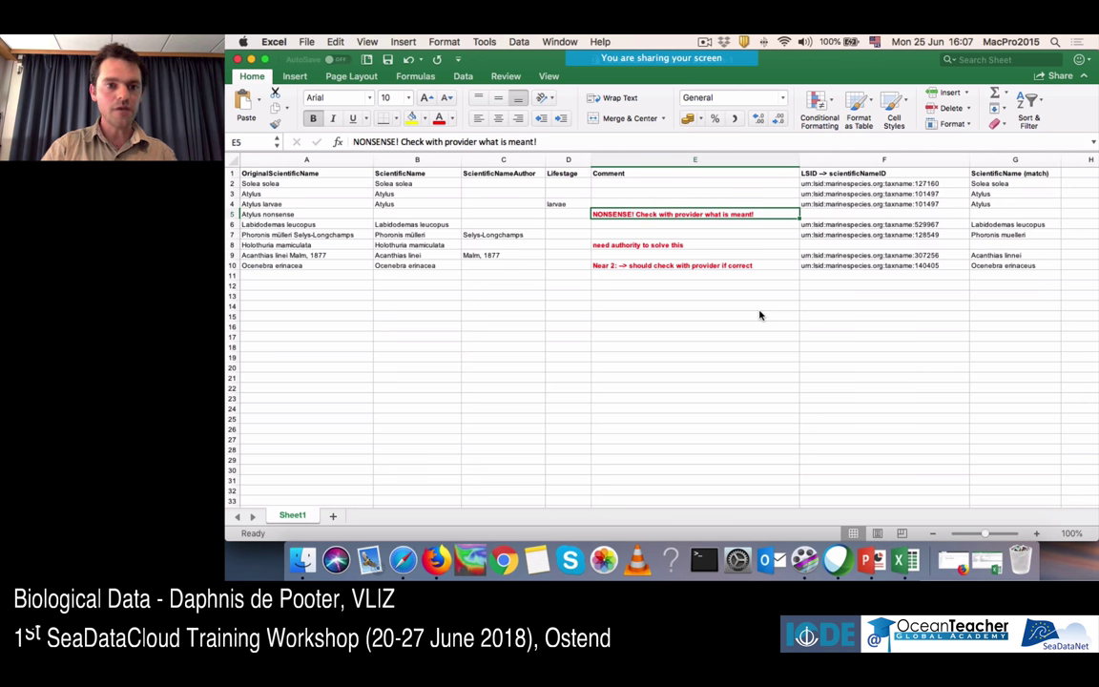
# - Compare the Atylus nonsense entry in row 5 with its comment and the neighbouring Atylus rows
pyautogui.press('Left')
pyautogui.press('Left')
pyautogui.press('Left')
pyautogui.press('Left')
pyautogui.press('Right')
pyautogui.press('Right')
pyautogui.press('Right')
pyautogui.press('Right')
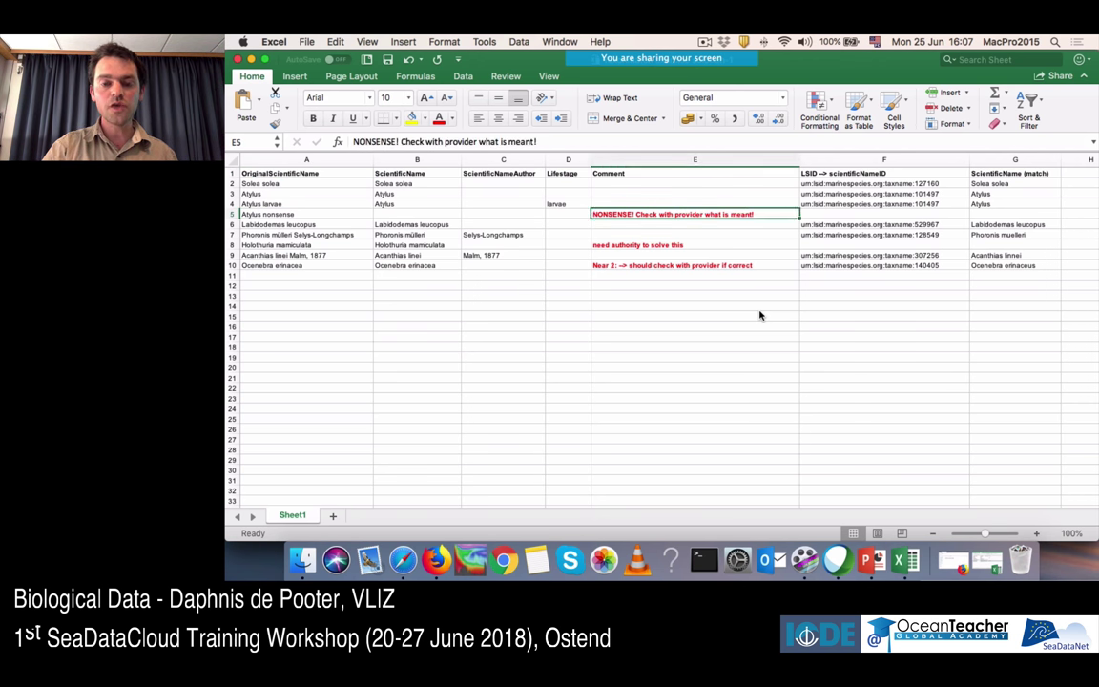
pyautogui.press('Up')
pyautogui.press('Up')
pyautogui.press('Down')
pyautogui.press('Down')
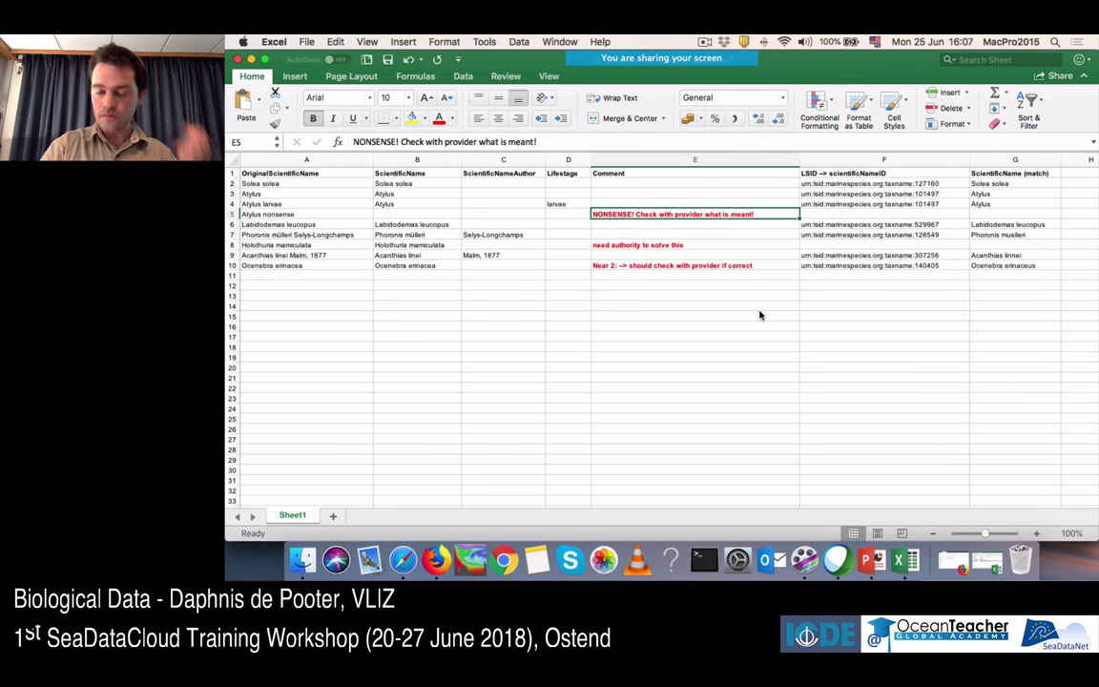
pyautogui.press('Left')
pyautogui.press('Left')
pyautogui.press('Left')
pyautogui.press('Left')
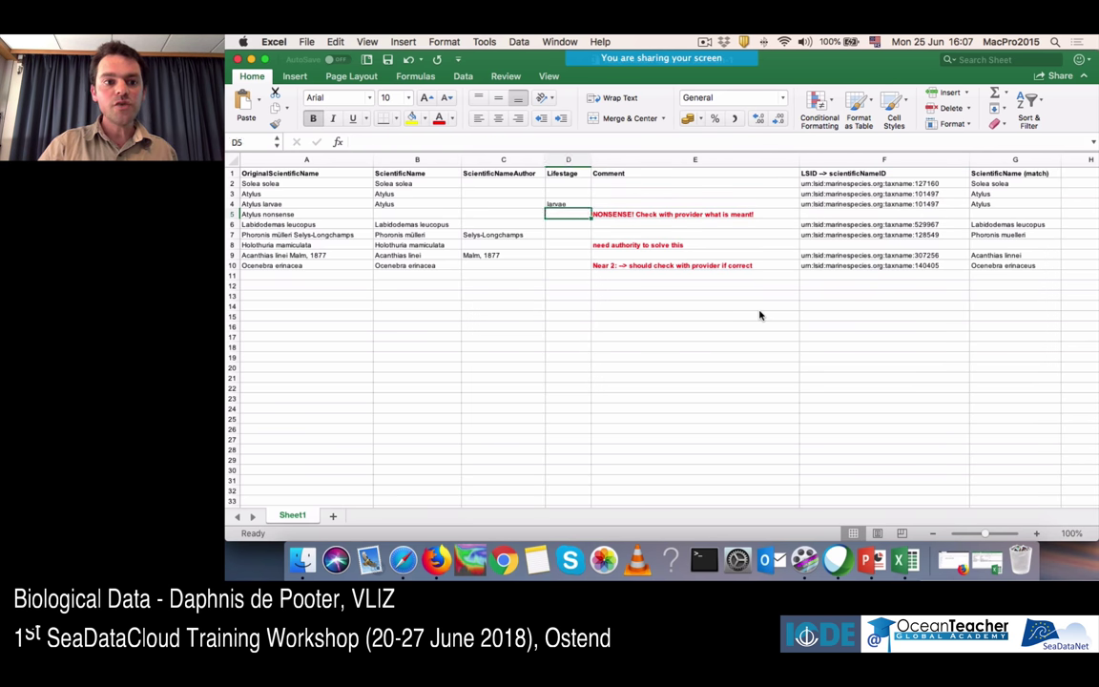
# - Go through the Comment column from row 5 down to the Ocenebra erinacea entry in row 10
pyautogui.press('Right')
pyautogui.press('Right')
pyautogui.press('Right')
pyautogui.press('Right')
pyautogui.press('Down')
pyautogui.press('Down')
pyautogui.press('Down')
pyautogui.press('Down')
pyautogui.press('Down')
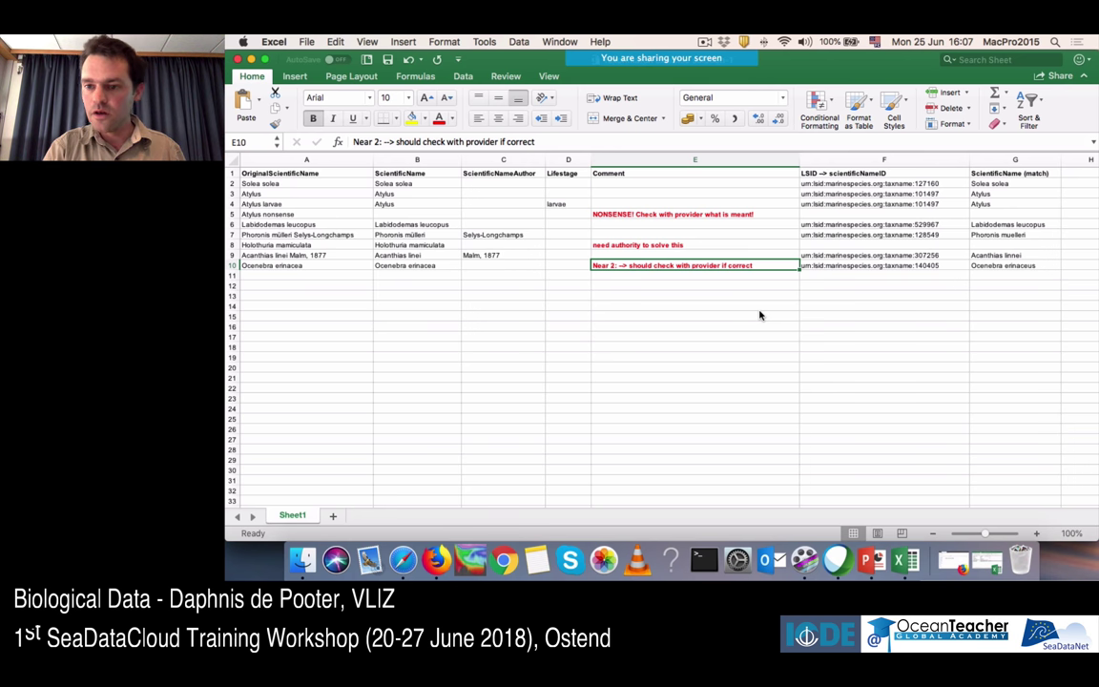
# - Compare the Near 2 comment in row 10 with that row's LSID and matched scientific name
pyautogui.press('Right')
pyautogui.press('Right')
pyautogui.press('Left')
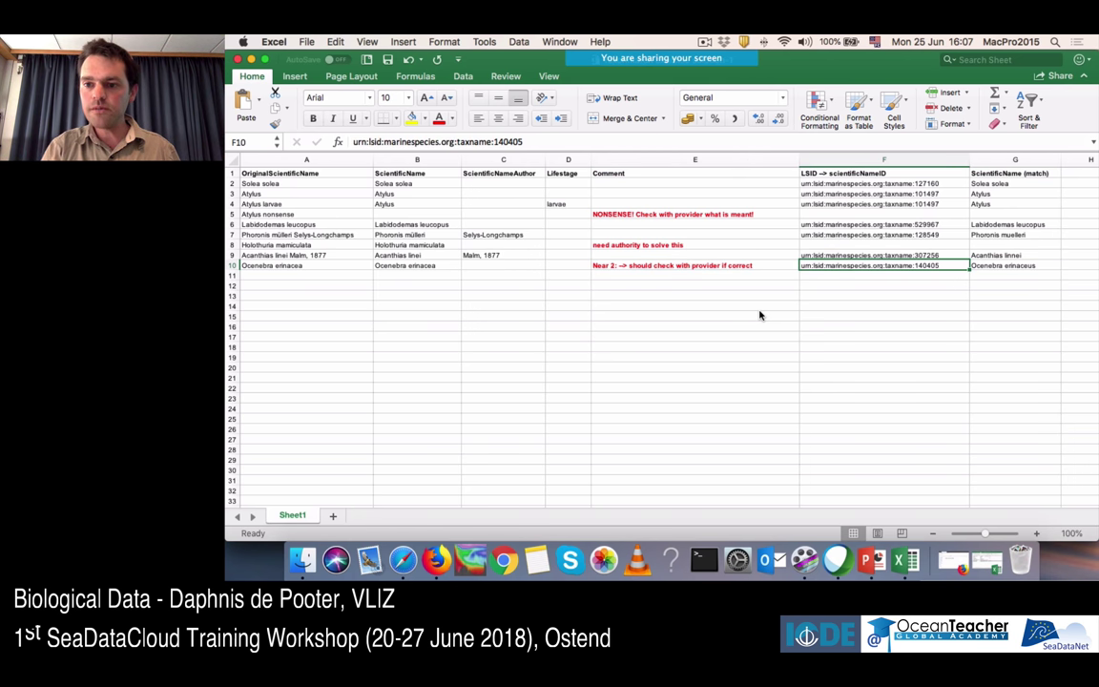
pyautogui.press('Right')
pyautogui.press('Left')
pyautogui.press('Left')
pyautogui.press('Left')
pyautogui.press('Right')
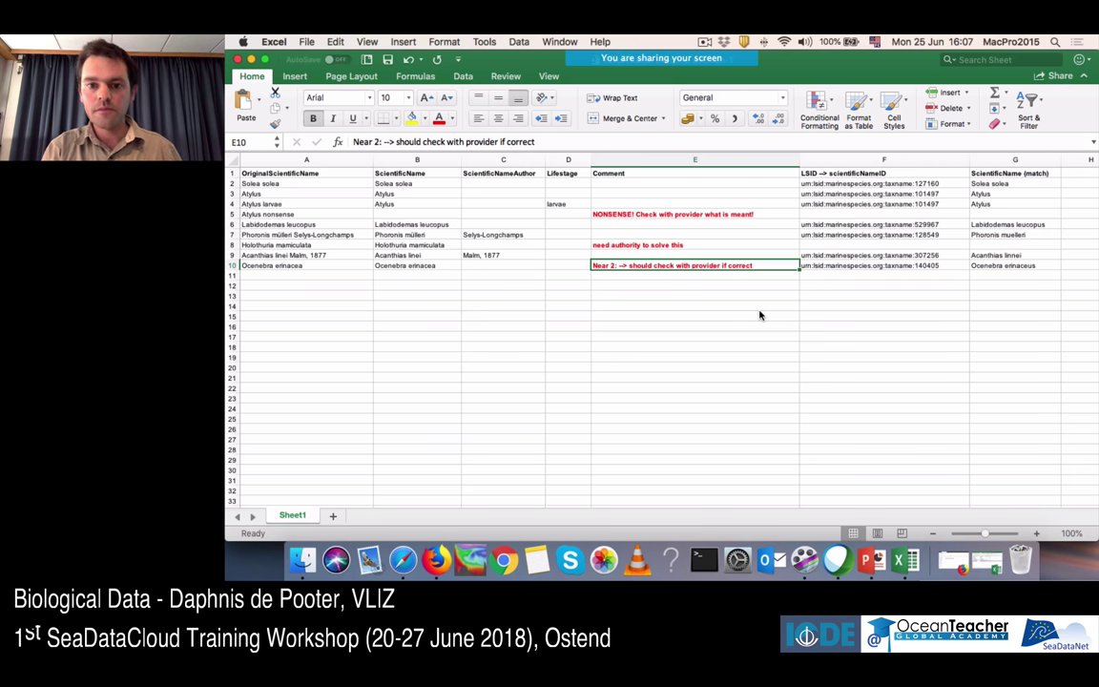
# - Review the comments above row 10, including the one on Holothuria mamiculata in row 8
pyautogui.press('Up')
pyautogui.press('Up')
pyautogui.press('Up')
pyautogui.press('Up')
pyautogui.press('Up')
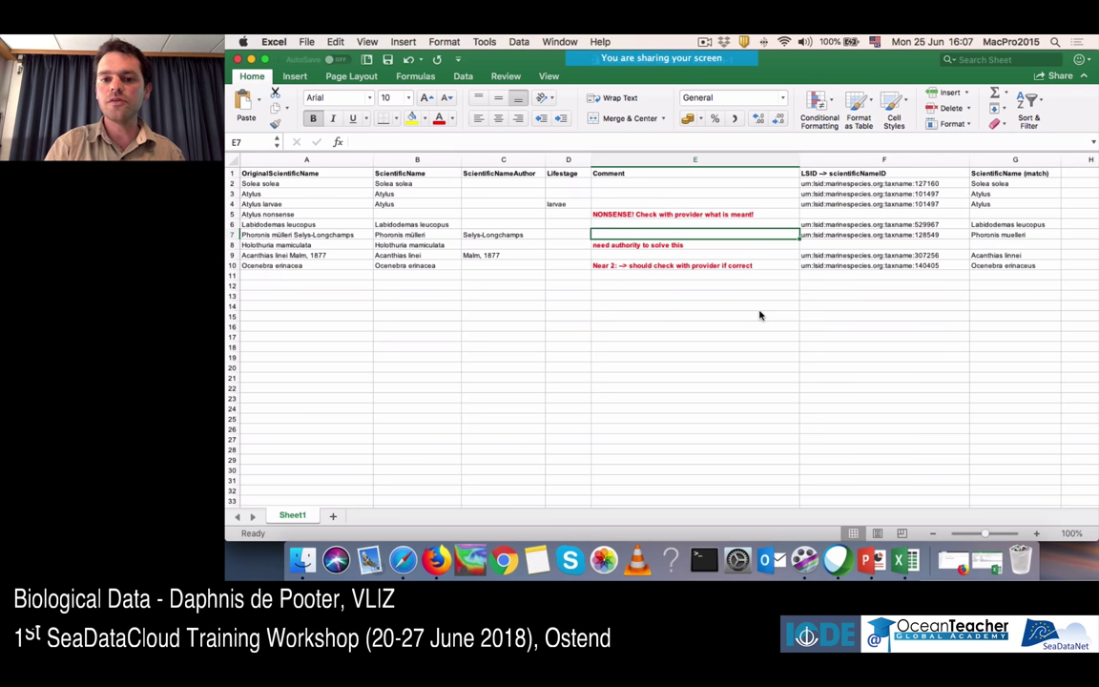
pyautogui.press('Down')
pyautogui.press('Down')
pyautogui.press('Down')
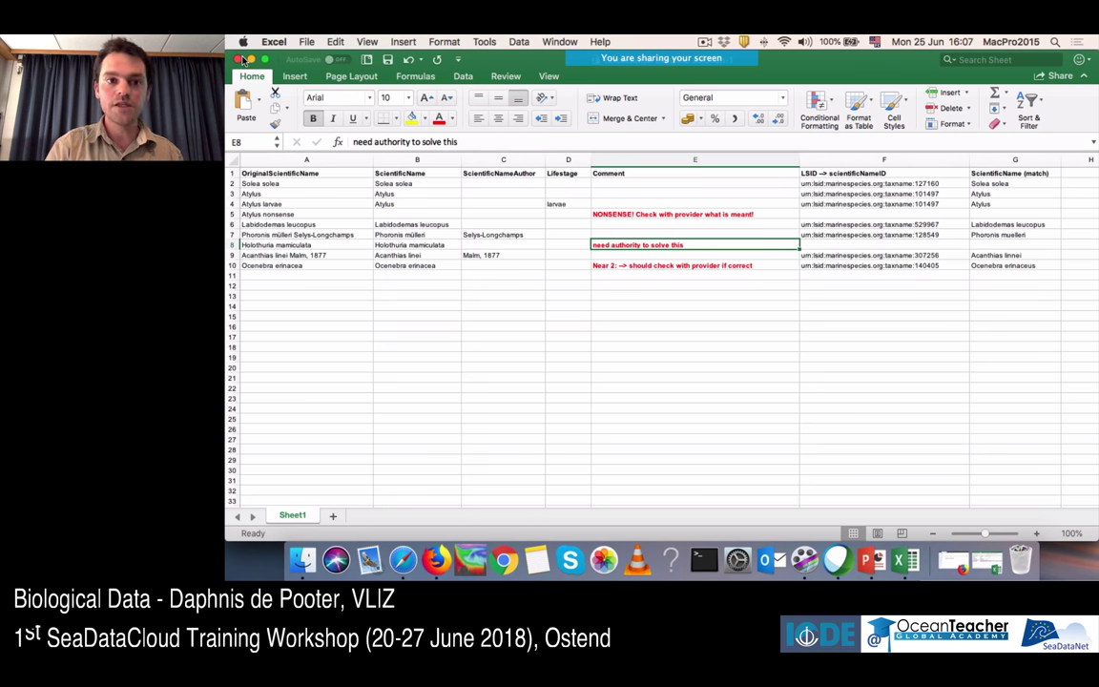
# - Close the solution workbook, switch to PowerPoint and present the show from slide 33, the Download solution slide
pyautogui.click(238, 60)
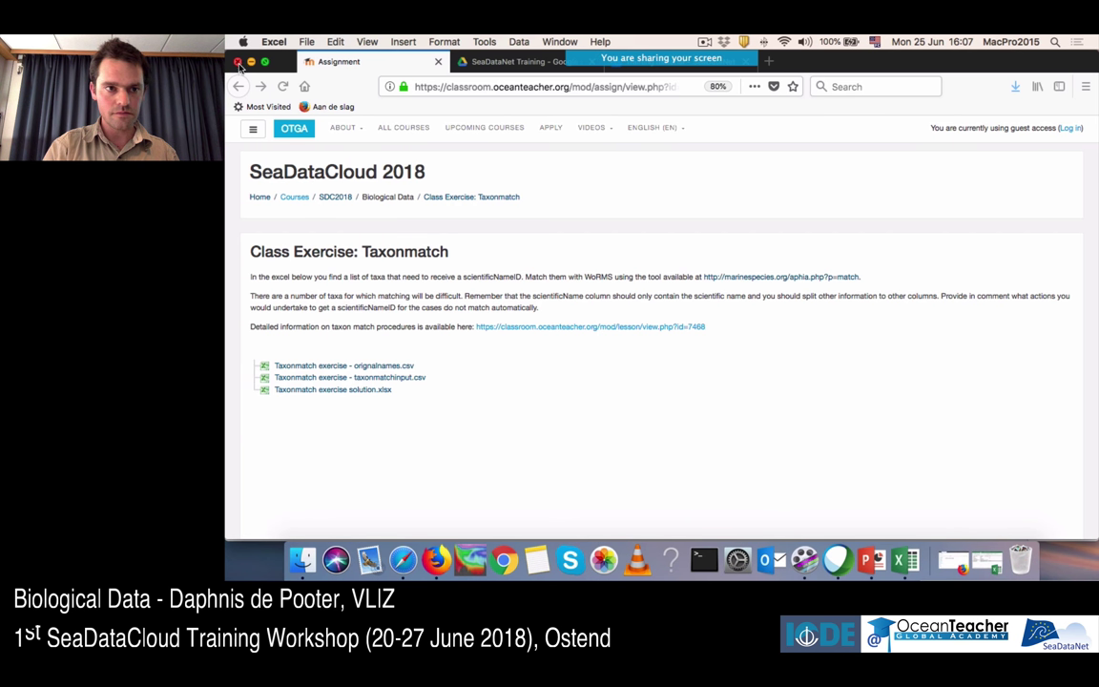
pyautogui.click(874, 563)
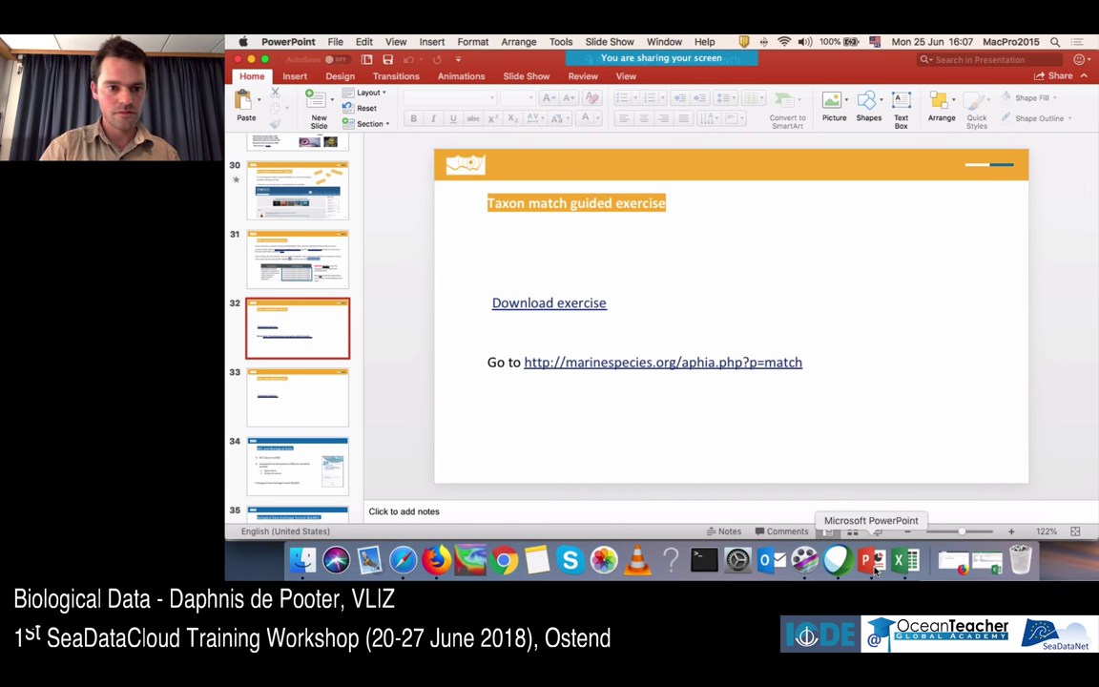
pyautogui.click(296, 408)
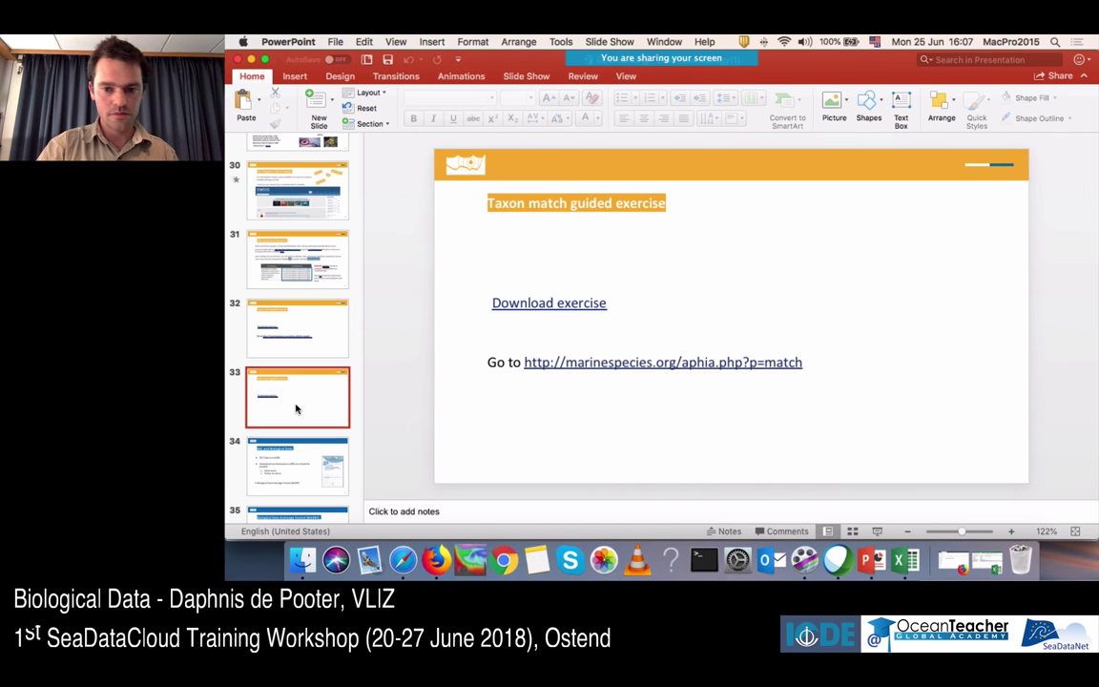
pyautogui.click(877, 534)
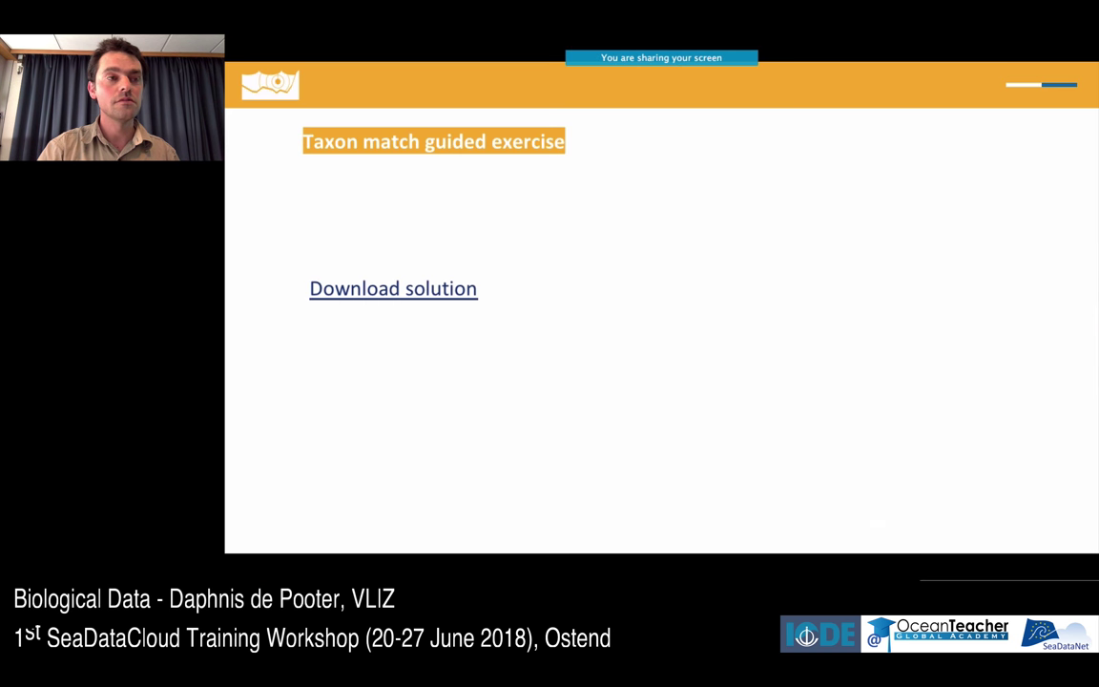
# - Preview the SDC and Biological Data slide, go back to slide 33 and exit the slide show
pyautogui.press('Right')
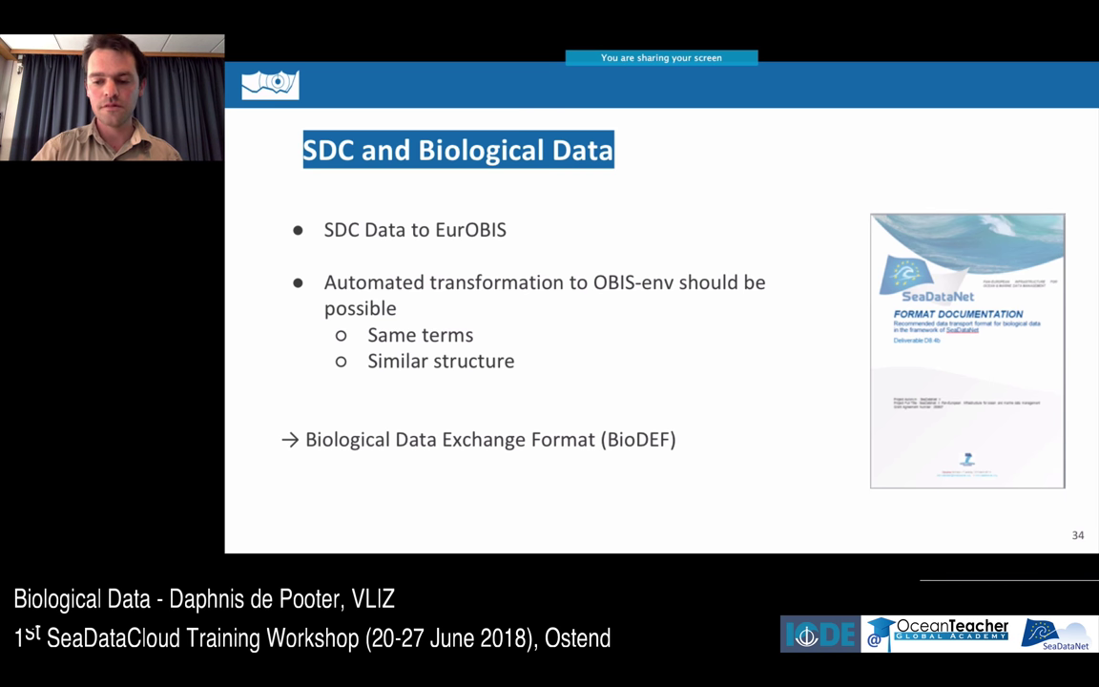
pyautogui.press('Left')
pyautogui.press('Escape')
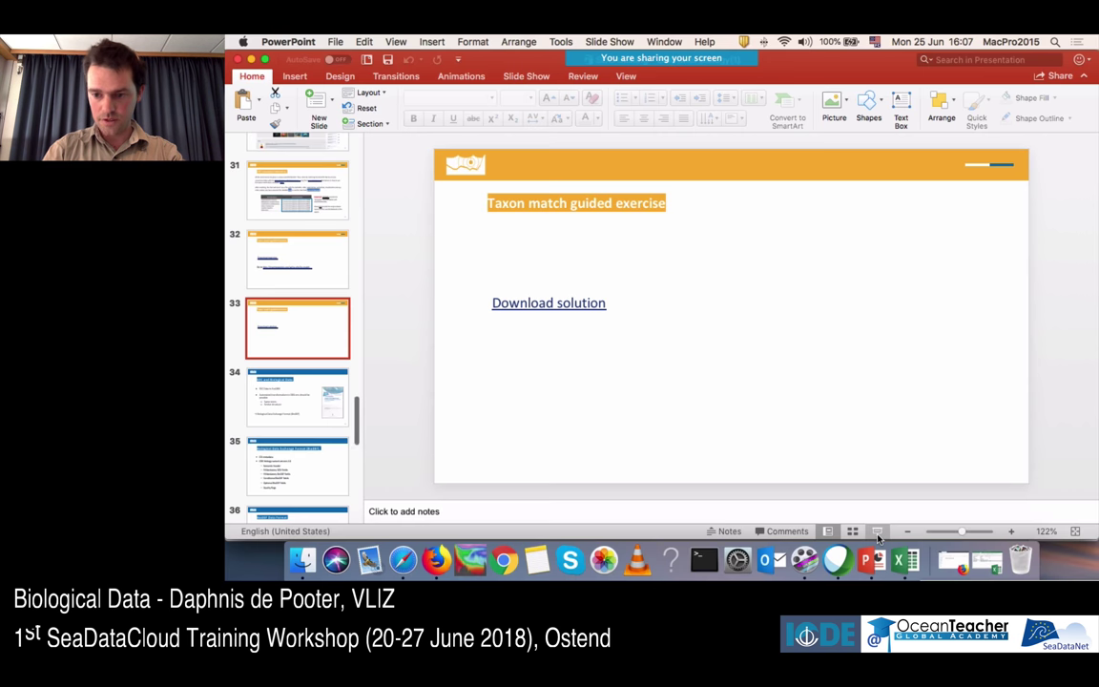